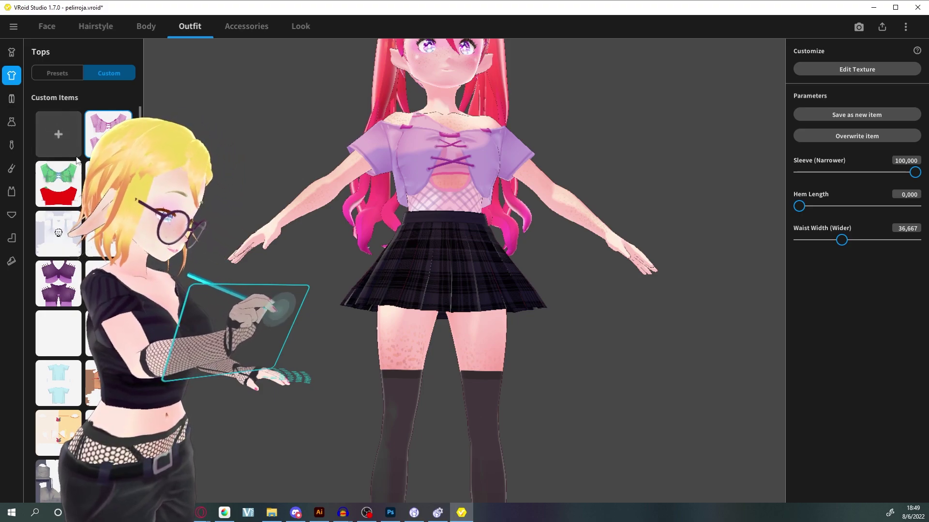
click(67, 149)
scroll(638, 210, down, 10)
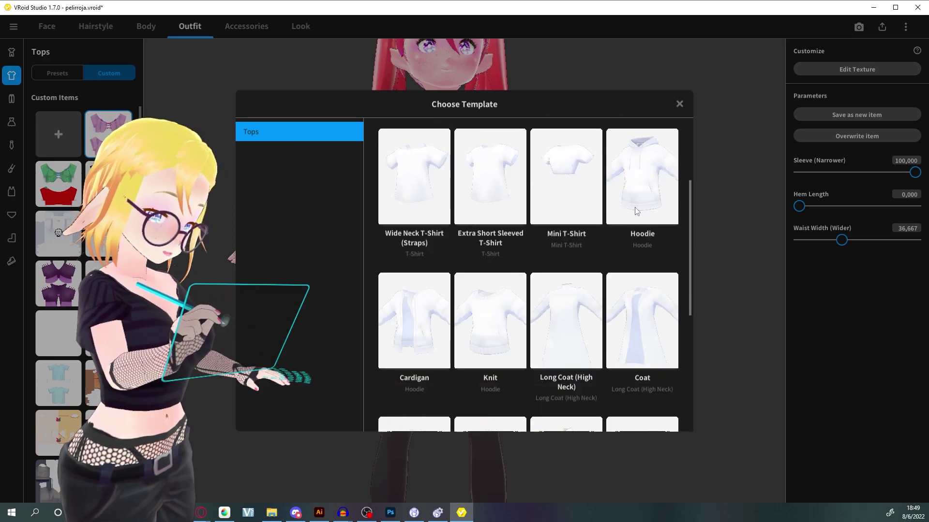
click(680, 104)
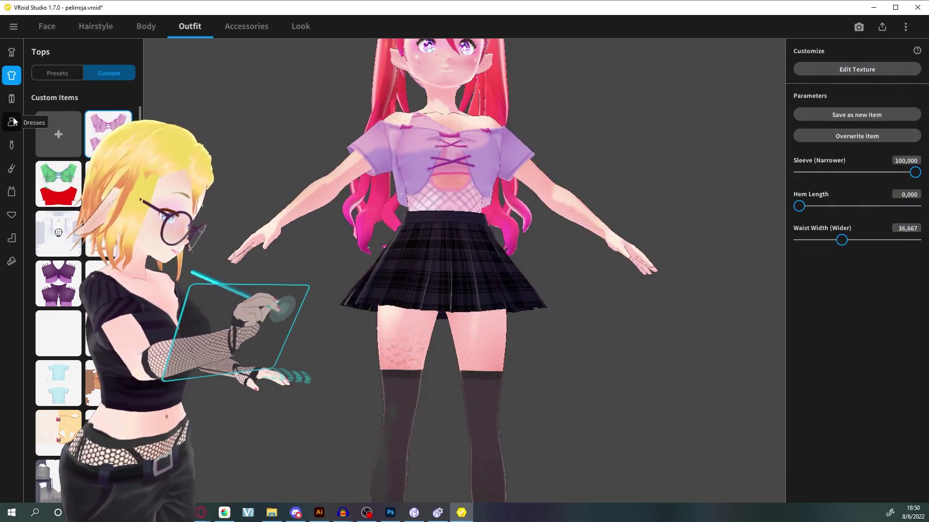
- Apply the custom white sleeveless dress with black line art to the character and open its texture for editing
click(11, 122)
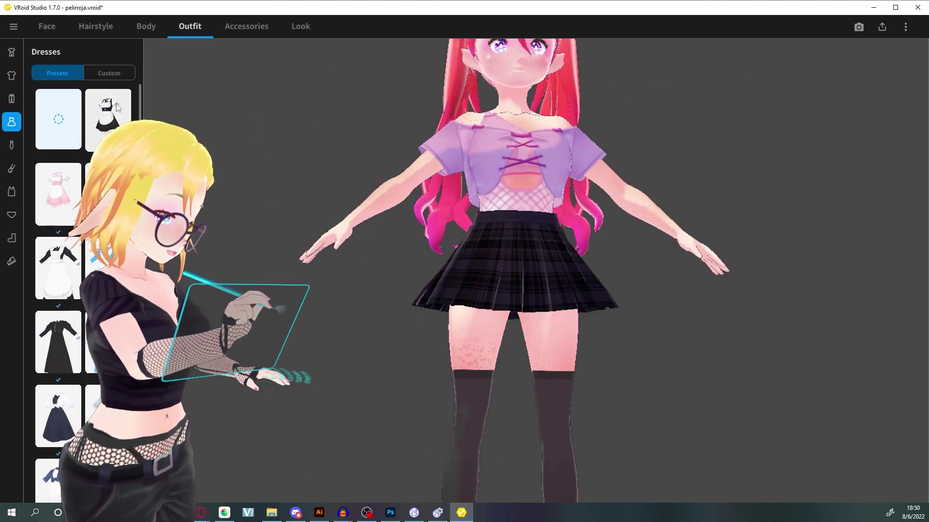
click(109, 73)
click(57, 188)
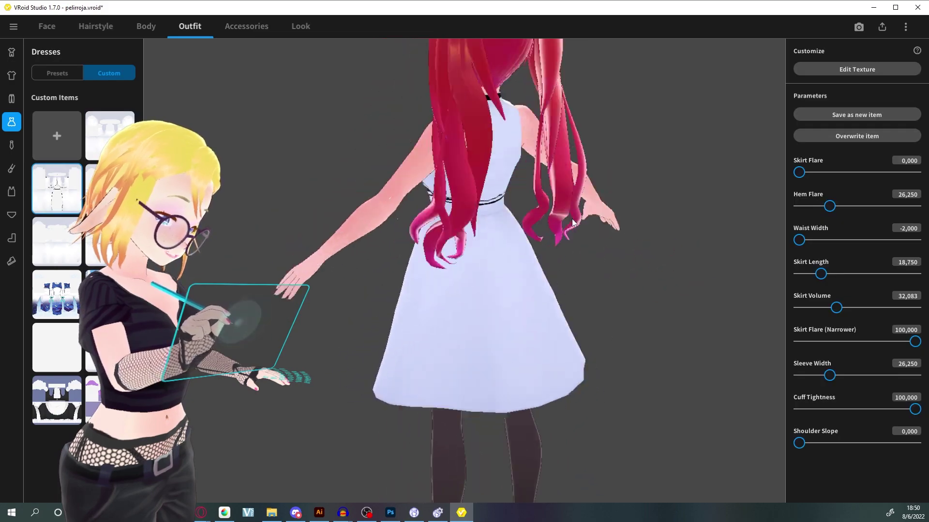
drag(648, 216, 477, 323)
click(870, 70)
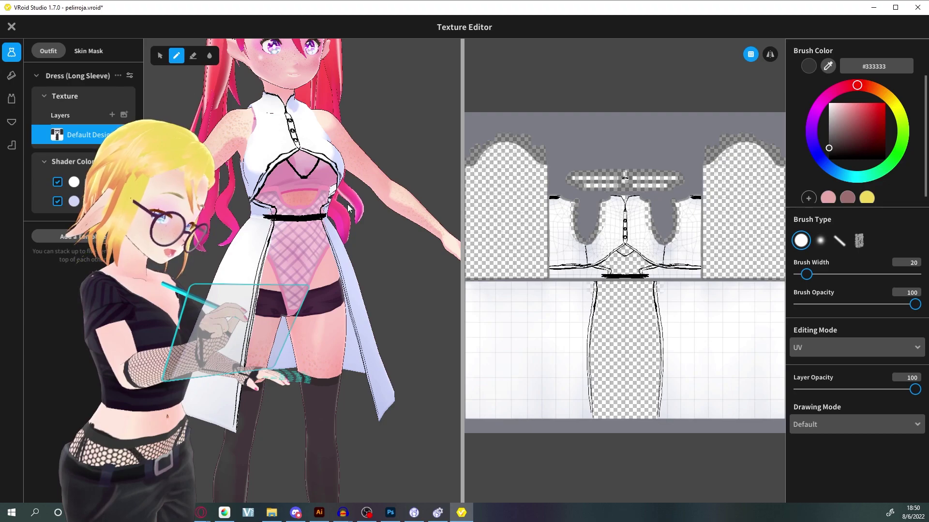
mouse_move(349, 208)
mouse_down()
mouse_move(362, 198)
mouse_move(446, 201)
mouse_move(331, 202)
mouse_up()
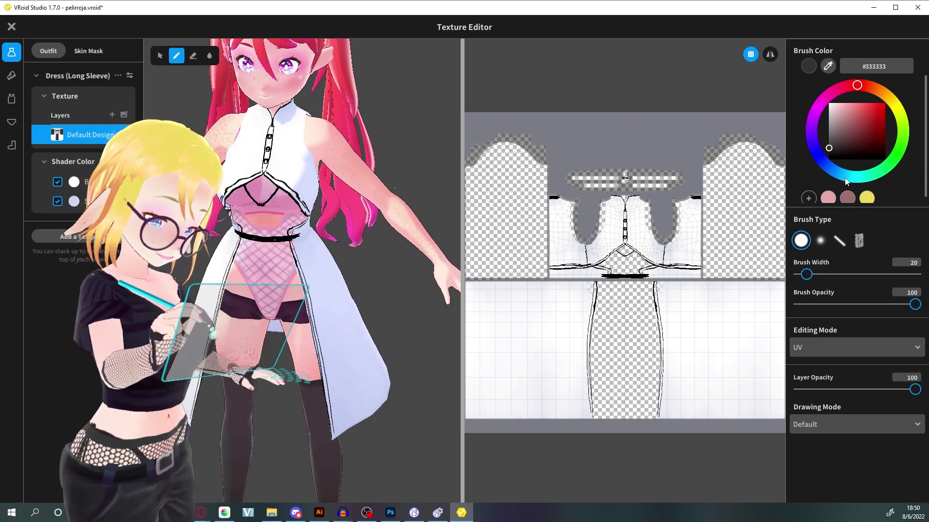
drag(432, 370, 311, 433)
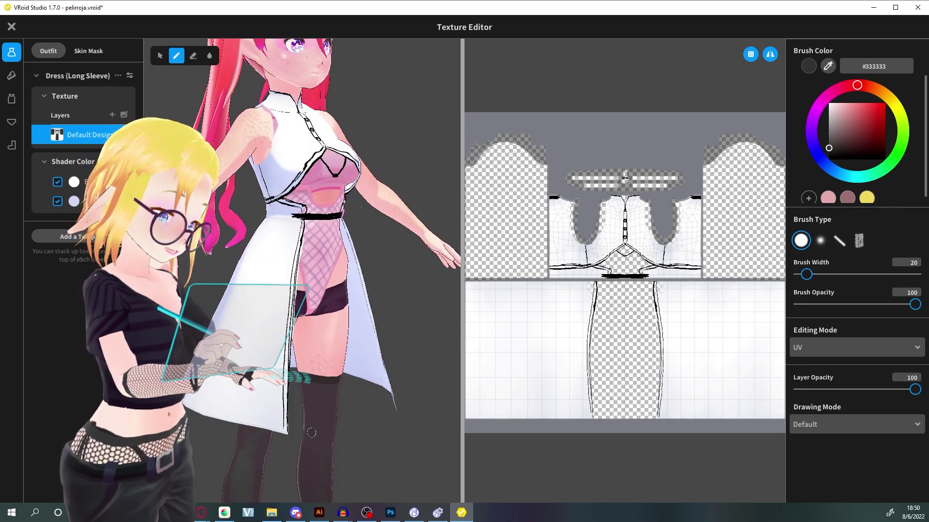
- Try brush strokes directly on the dress model and undo them
mouse_move(304, 240)
mouse_down()
mouse_move(279, 432)
mouse_move(294, 270)
mouse_up()
key(ctrl+z)
key(ctrl+z)
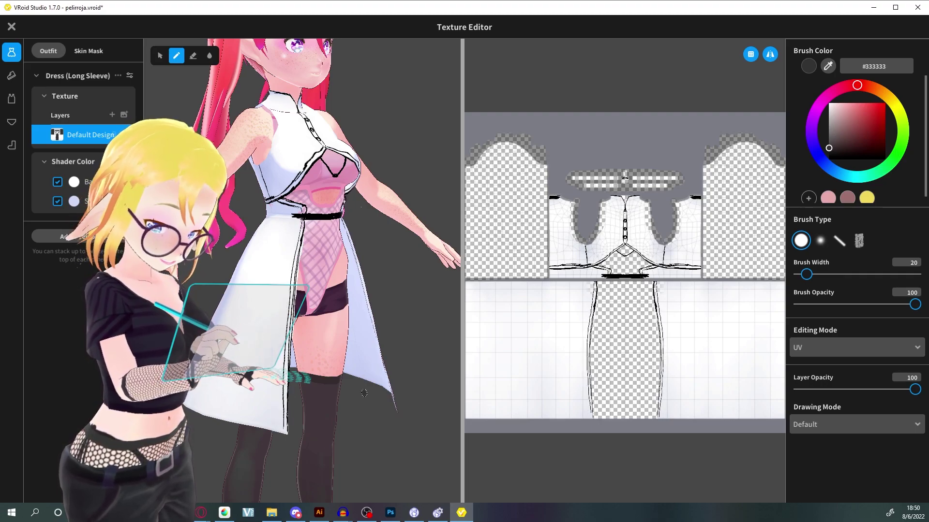
mouse_move(372, 279)
mouse_down()
mouse_move(338, 285)
mouse_move(361, 285)
mouse_up()
drag(277, 160, 274, 158)
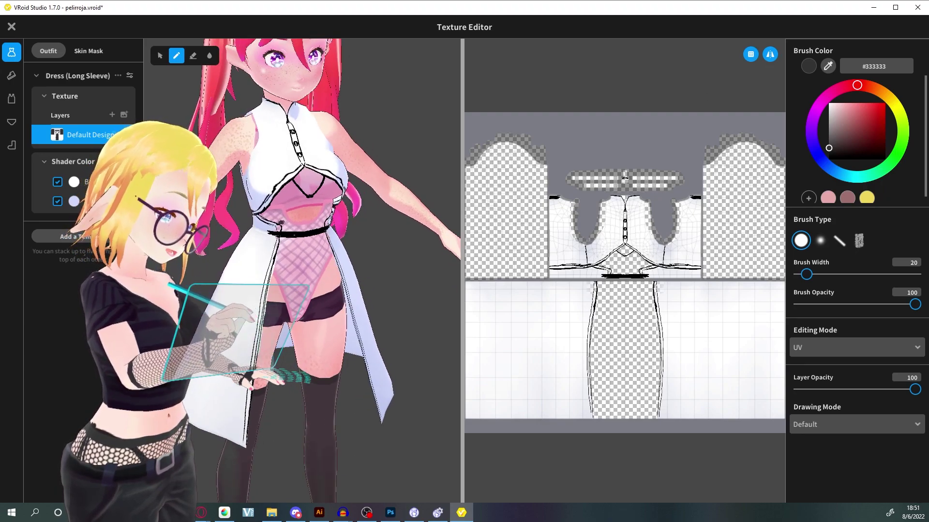
key(e)
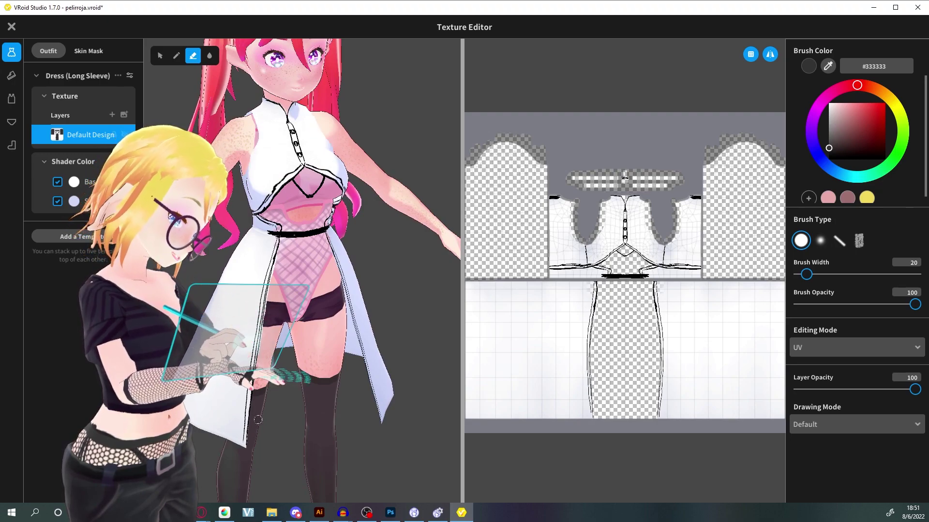
key(b)
drag(238, 369, 258, 373)
key(ctrl+z)
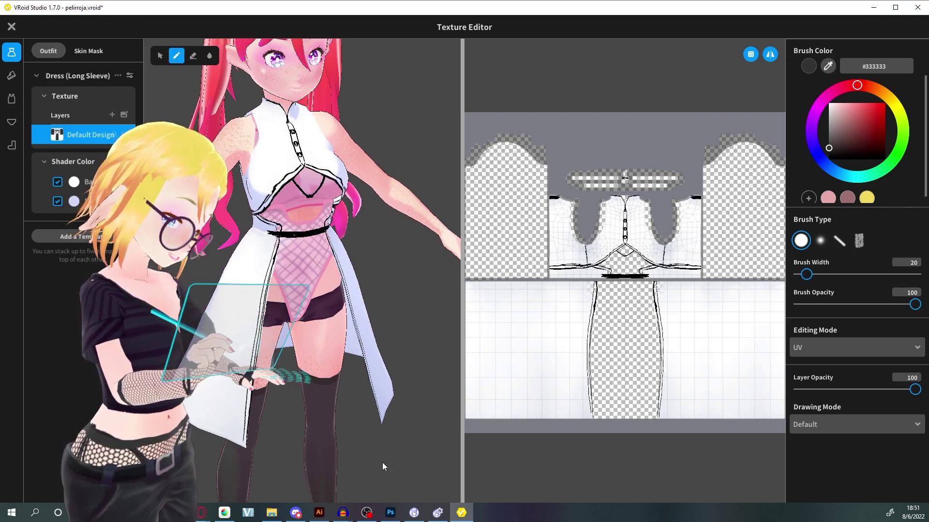
- Export the dress's Default Design texture to MediBang Paint as ropa1a.png and add a new layer above it
right_click(98, 135)
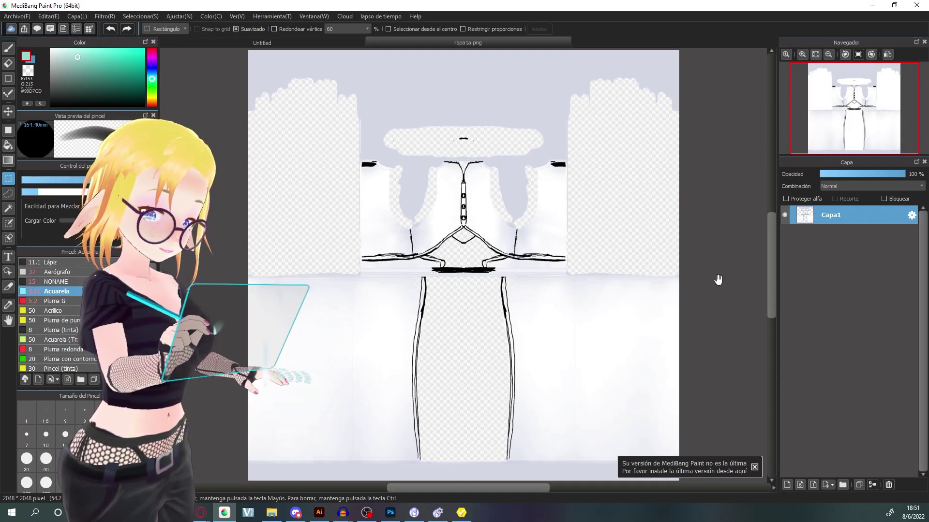
scroll(717, 286, up, 4)
scroll(670, 296, down, 5)
drag(669, 296, 660, 284)
scroll(689, 273, up, 3)
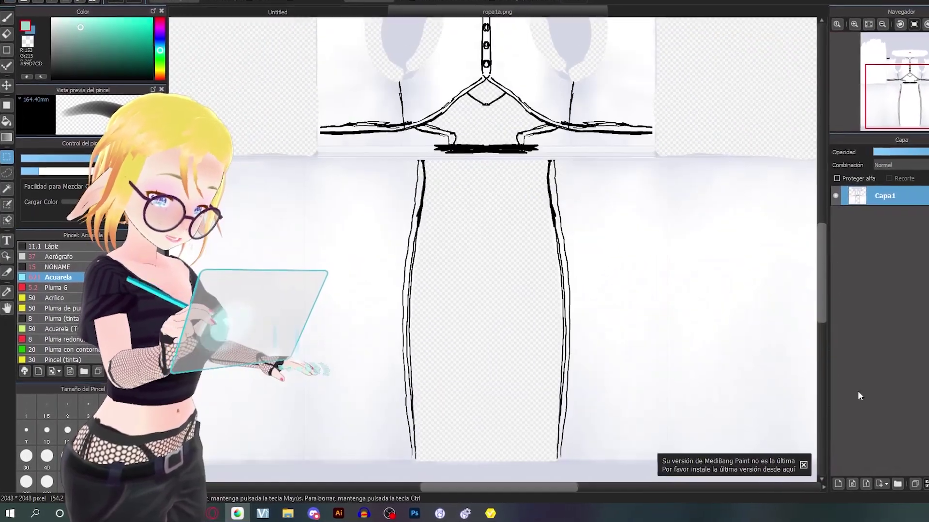
scroll(688, 273, down, 1)
click(823, 484)
click(845, 464)
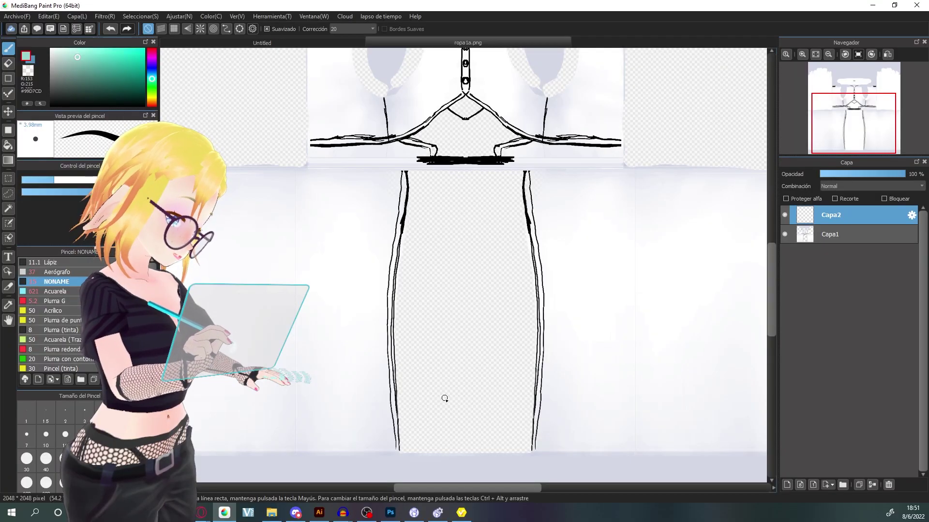
- Trace the left skirt panel's inner front edge on Capa2 with the NONAME brush in light green #99D7CD
scroll(445, 399, up, 2)
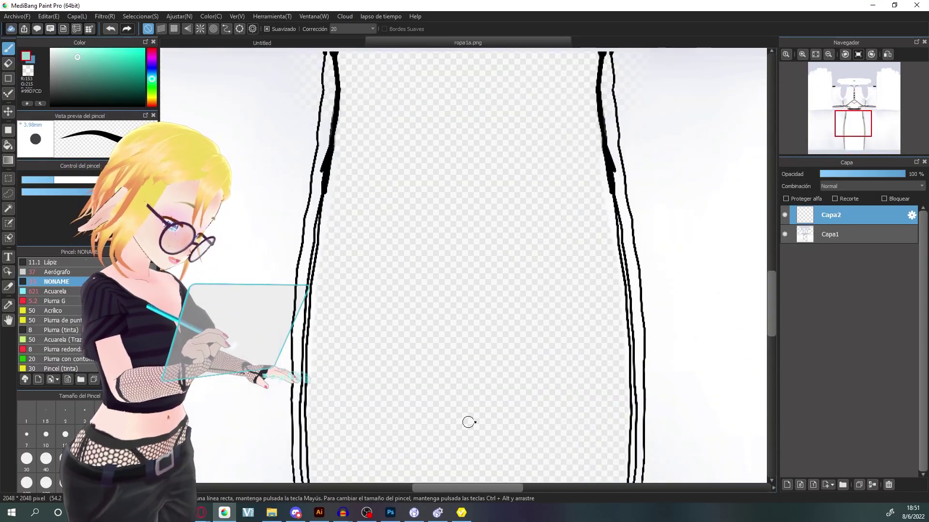
scroll(539, 296, down, 3)
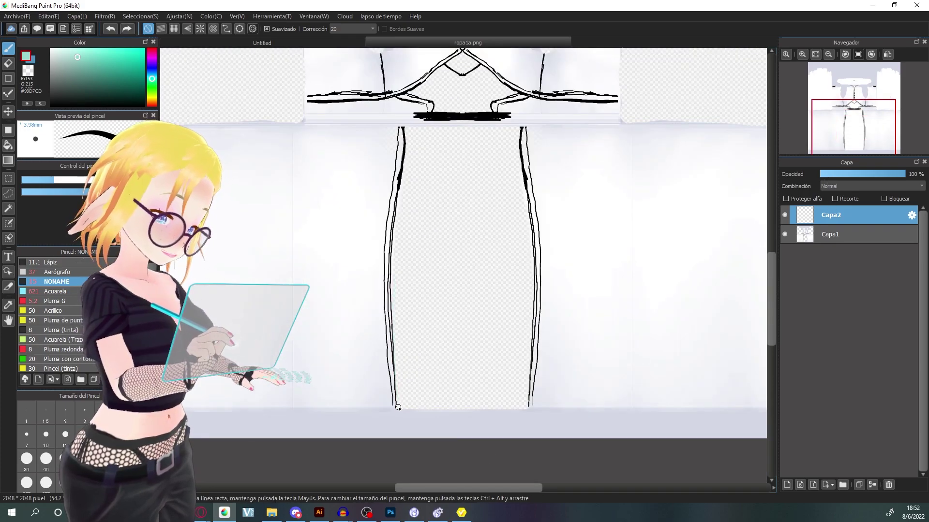
key(ctrl+z)
drag(396, 405, 397, 190)
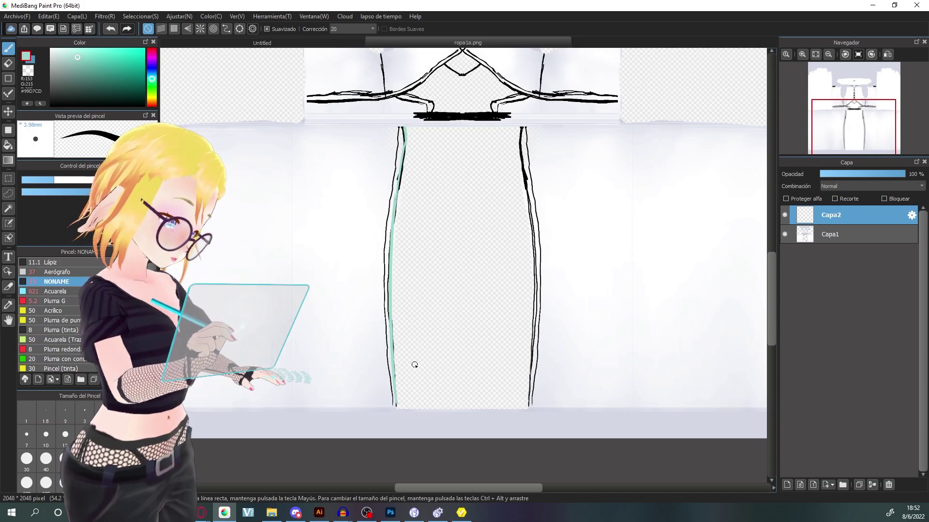
- Trace the waist seam and bottom hem of the left skirt panel in light green
drag(561, 183, 574, 274)
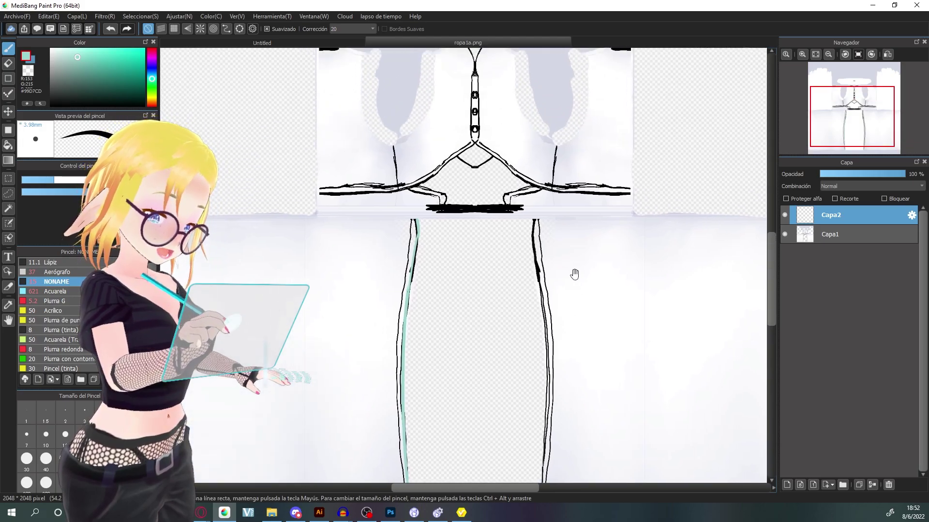
scroll(440, 223, up, 5)
scroll(462, 261, down, 5)
click(846, 55)
drag(438, 286, 498, 157)
drag(487, 156, 351, 391)
key(ctrl+z)
mouse_move(727, 308)
mouse_down()
mouse_move(614, 203)
mouse_move(486, 426)
mouse_up()
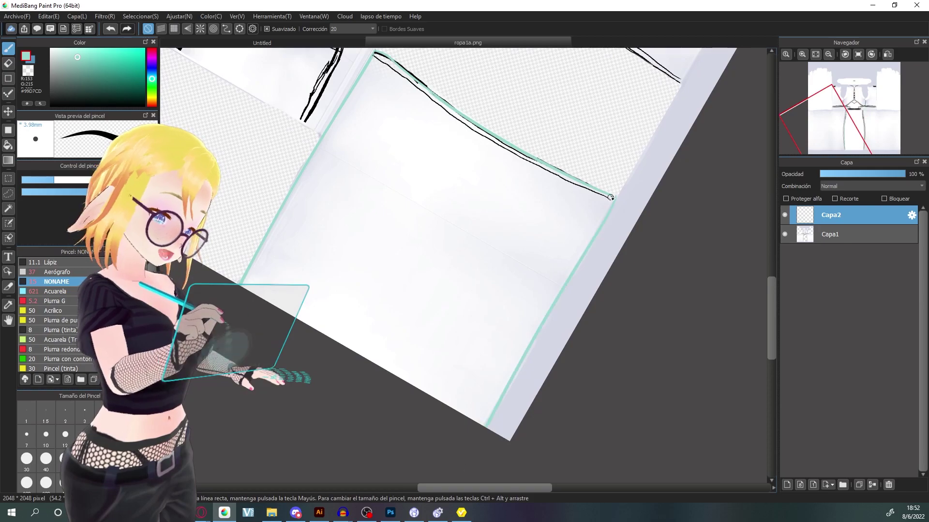
- Trace the left half of the bodice along its placket, neckline, armhole, side seam and waistband
drag(411, 126, 506, 320)
mouse_move(441, 230)
mouse_down()
mouse_move(474, 214)
mouse_move(502, 157)
mouse_move(436, 176)
mouse_move(434, 155)
mouse_up()
mouse_move(333, 133)
mouse_down()
mouse_move(360, 114)
mouse_move(432, 153)
mouse_up()
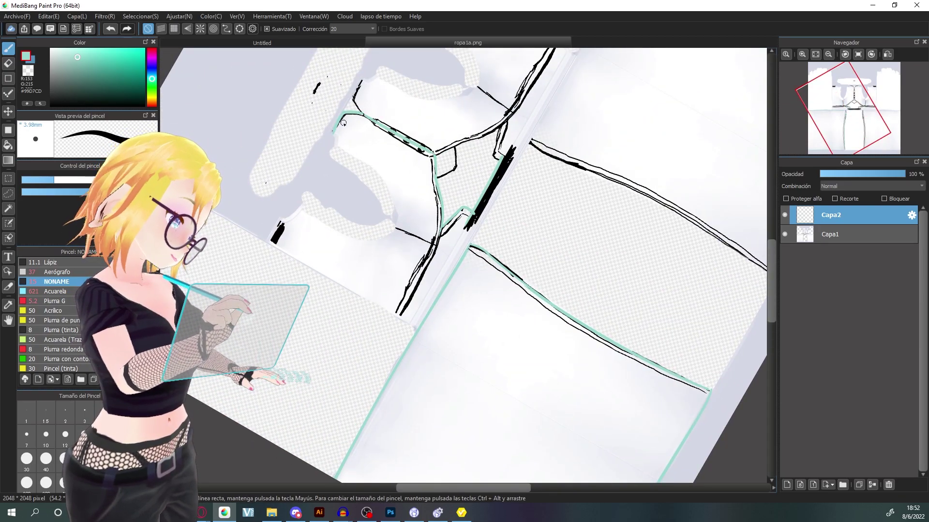
mouse_move(313, 217)
mouse_down()
mouse_move(395, 232)
mouse_move(314, 219)
mouse_up()
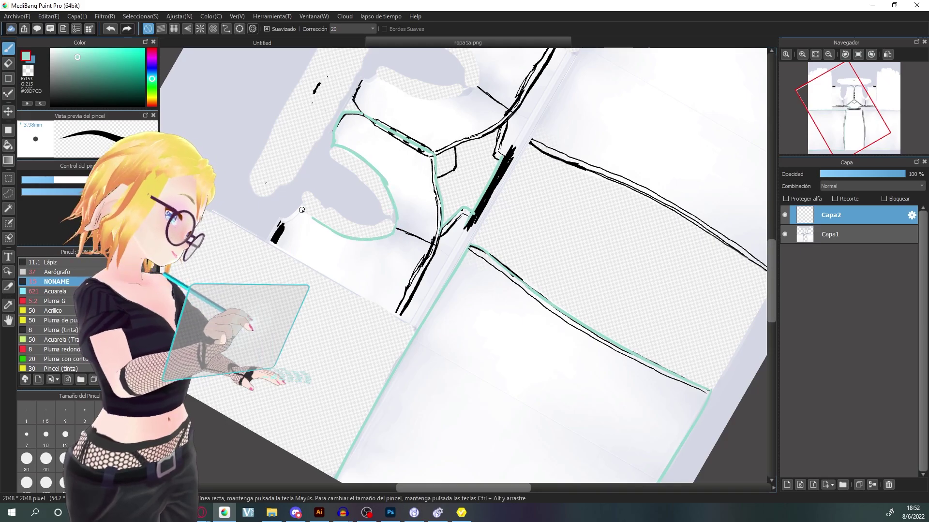
drag(415, 325, 418, 326)
drag(640, 181, 619, 193)
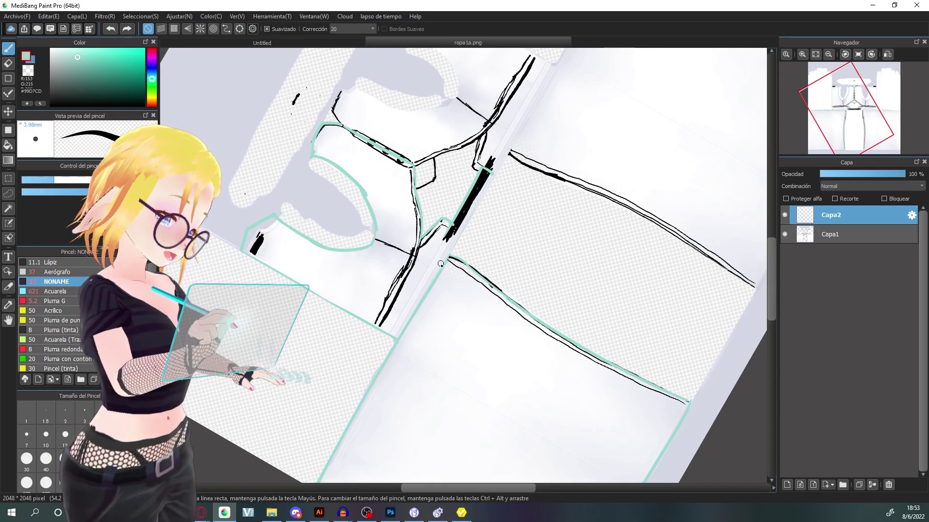
- Try circling the collar strip and the empty sleeve area, and undo both marks
mouse_move(450, 245)
mouse_down()
mouse_move(446, 261)
mouse_move(543, 197)
mouse_up()
drag(406, 249, 361, 305)
drag(451, 206, 392, 361)
drag(343, 222, 392, 145)
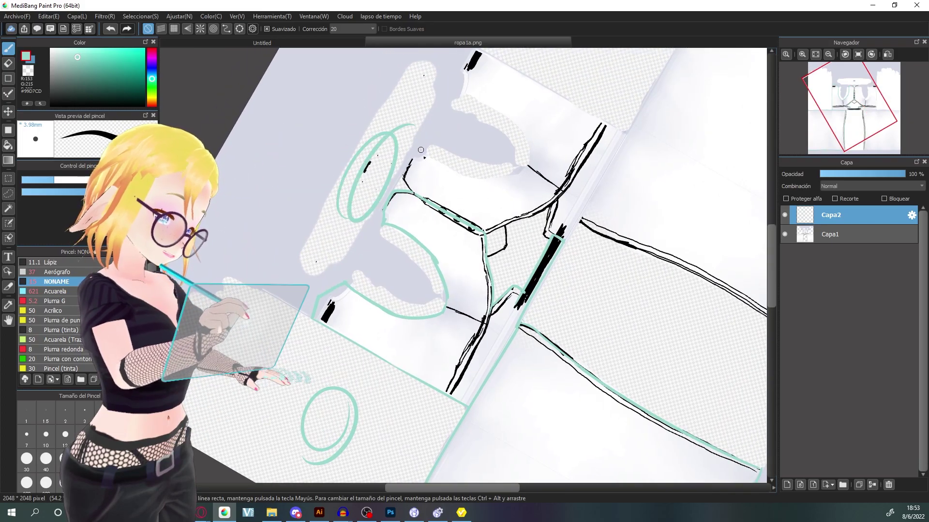
key(ctrl+z)
key(ctrl+z)
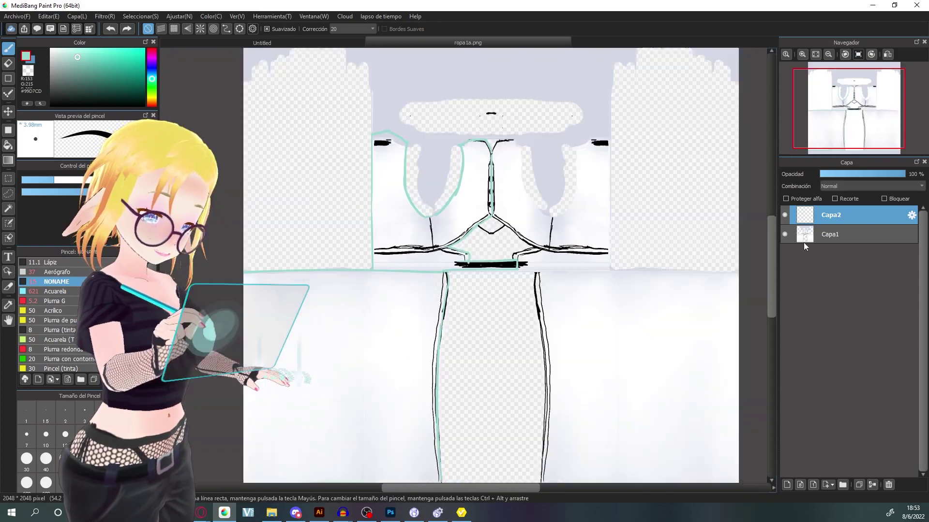
- Hide the base texture layer Capa1 to leave only the traced outline on Capa2
click(784, 234)
key(ctrl+plus)
key(ctrl+plus)
key(ctrl+plus)
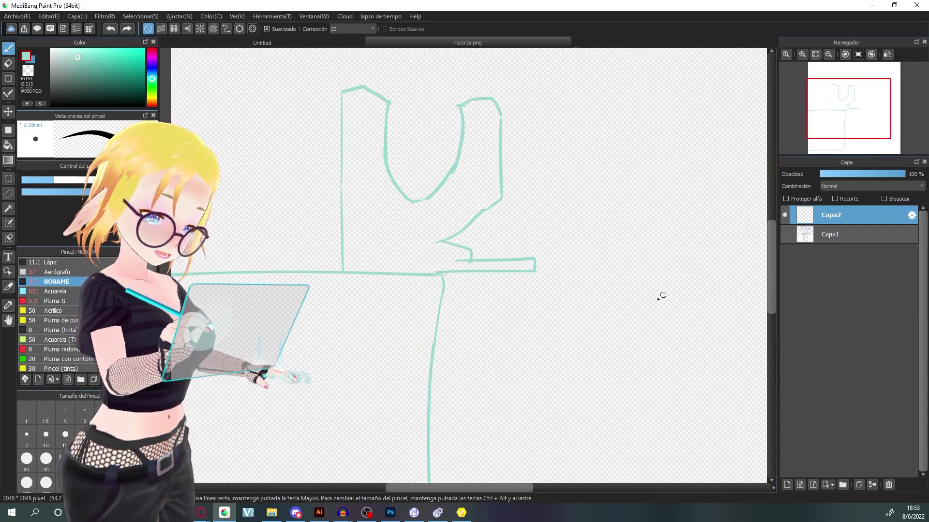
drag(420, 275, 551, 268)
key(ctrl+z)
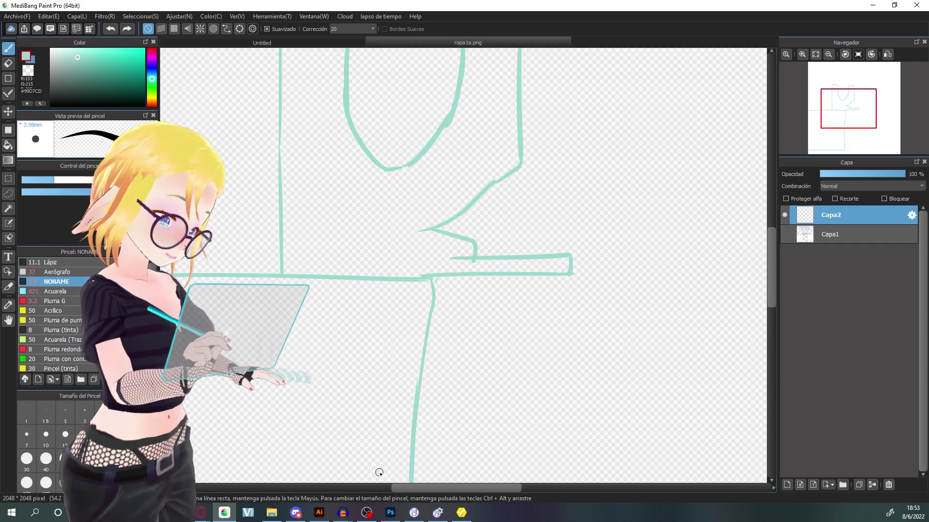
- Reinforce the traced outline along the bodice's lower diagonal front edge up to the placket corner
key(ctrl+minus)
key(ctrl+minus)
key(ctrl+plus)
key(ctrl+plus)
key(ctrl+plus)
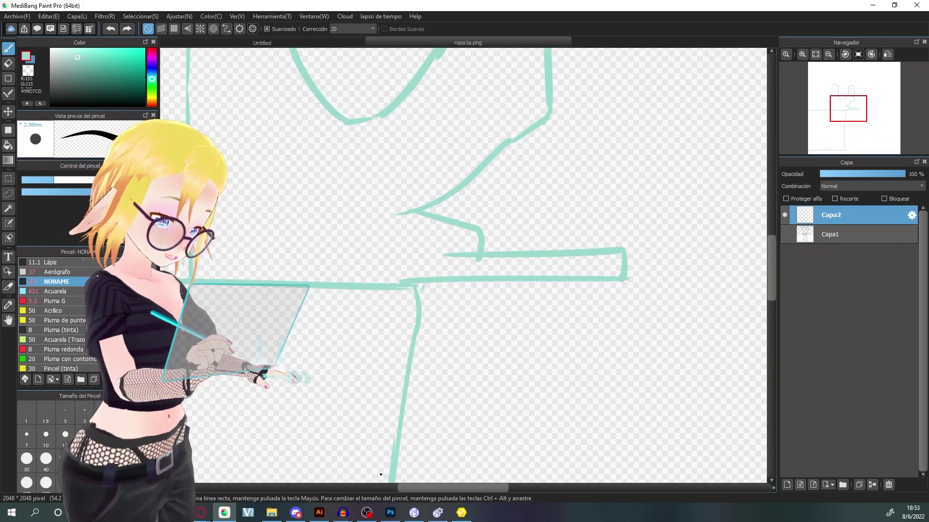
drag(539, 77, 514, 189)
drag(421, 309, 529, 214)
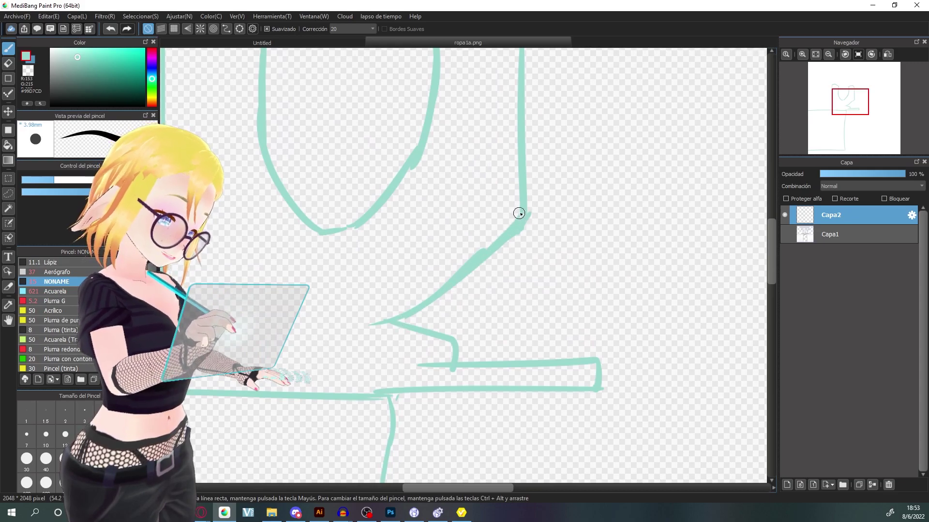
key(ctrl+minus)
key(ctrl+minus)
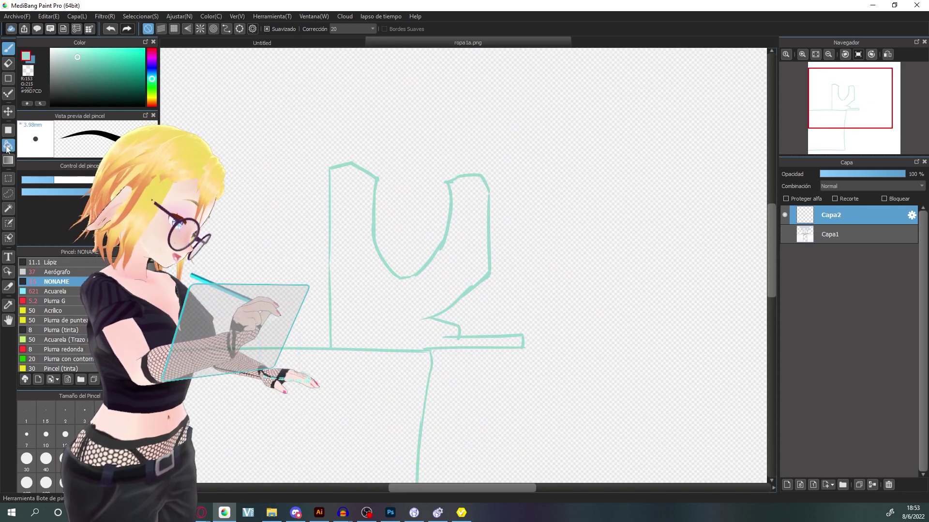
- Try to flood the traced garment outline with the Bucket tool and undo the fill
click(8, 145)
click(375, 411)
key(ctrl+z)
drag(503, 313, 521, 258)
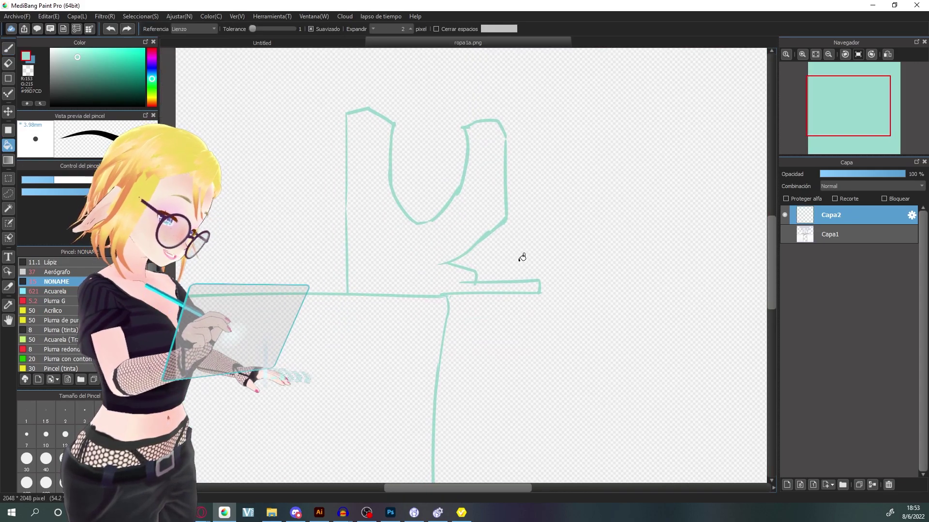
- Close the outline at the neckline corner of the placket and fill the bodice with light green
key(ctrl+plus)
key(ctrl+plus)
key(b)
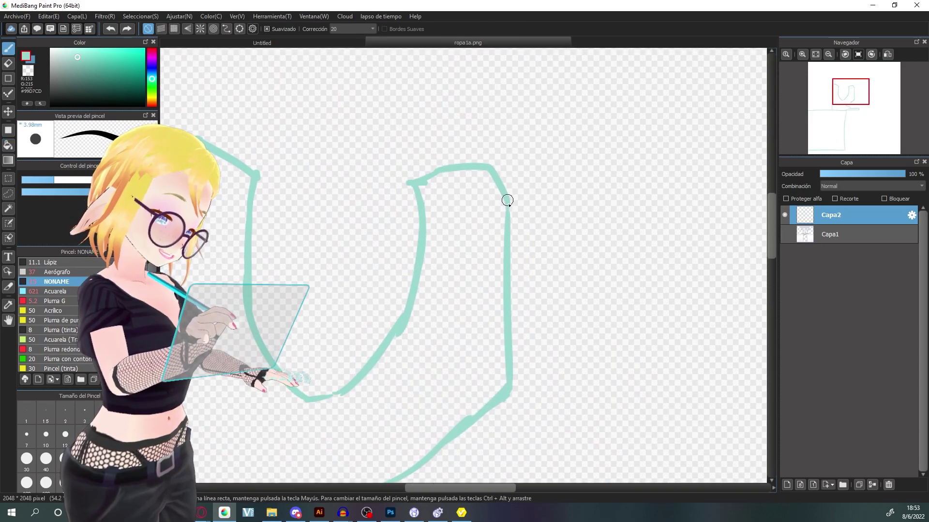
key(ctrl+minus)
key(g)
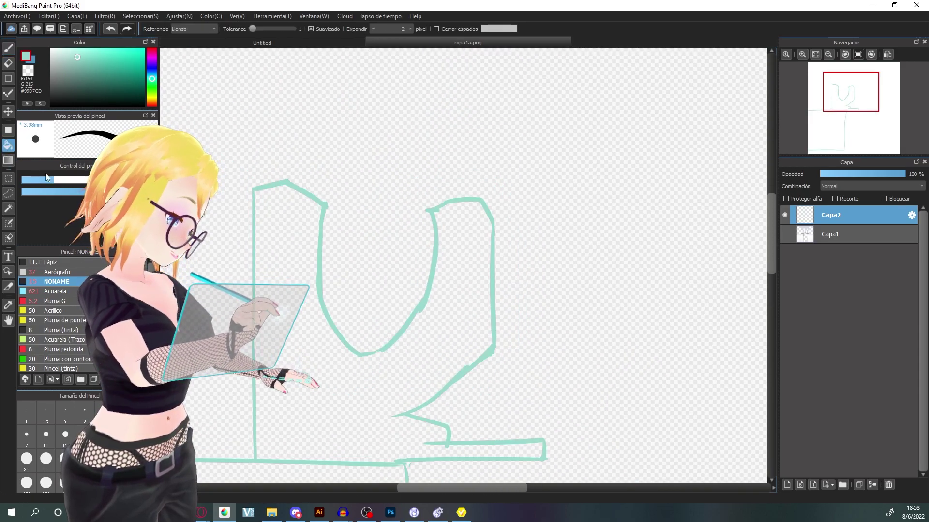
click(412, 344)
- Try to fill the traced skirt panel with light green and undo the fill
drag(409, 433, 475, 172)
click(388, 344)
key(ctrl+z)
- Close the skirt panel's outline at the canvas's outer edge and fill the panel with light green
drag(465, 351, 566, 85)
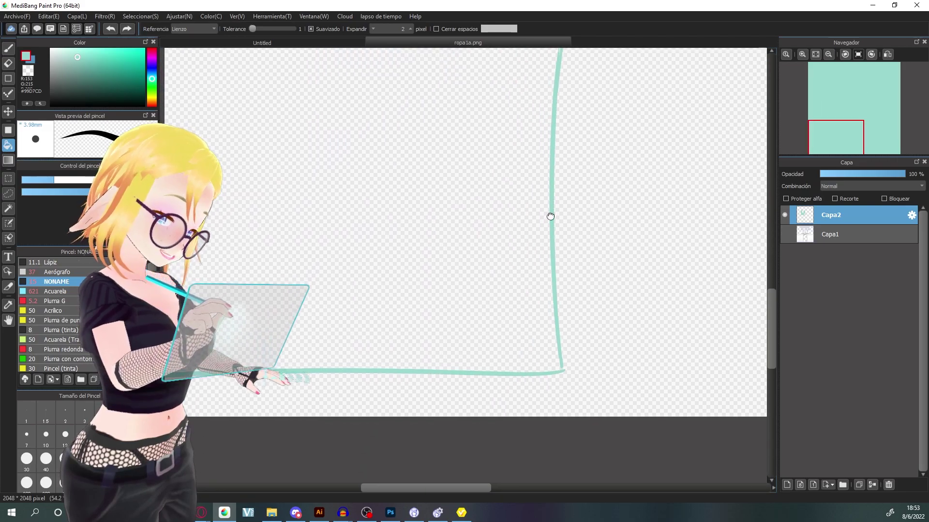
drag(547, 214, 655, 203)
key(b)
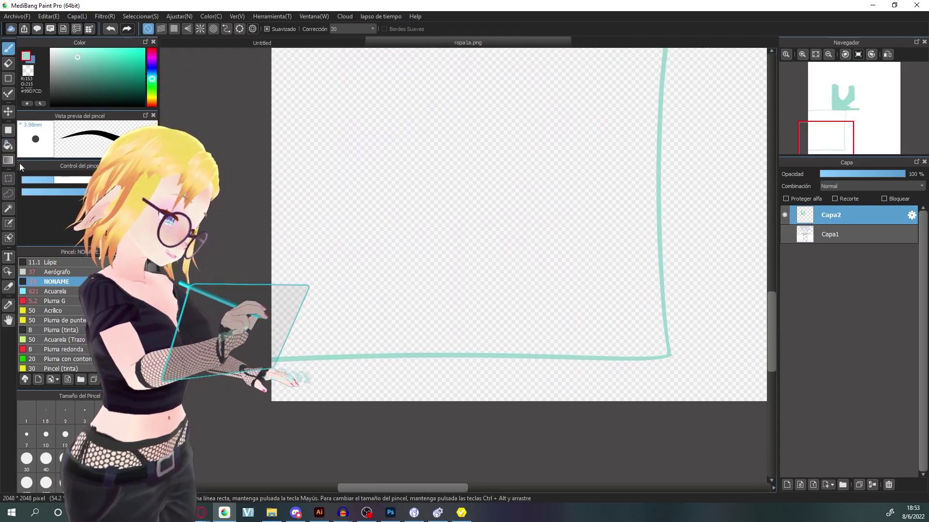
click(8, 145)
key(ctrl+minus)
click(531, 223)
scroll(532, 224, down, 4)
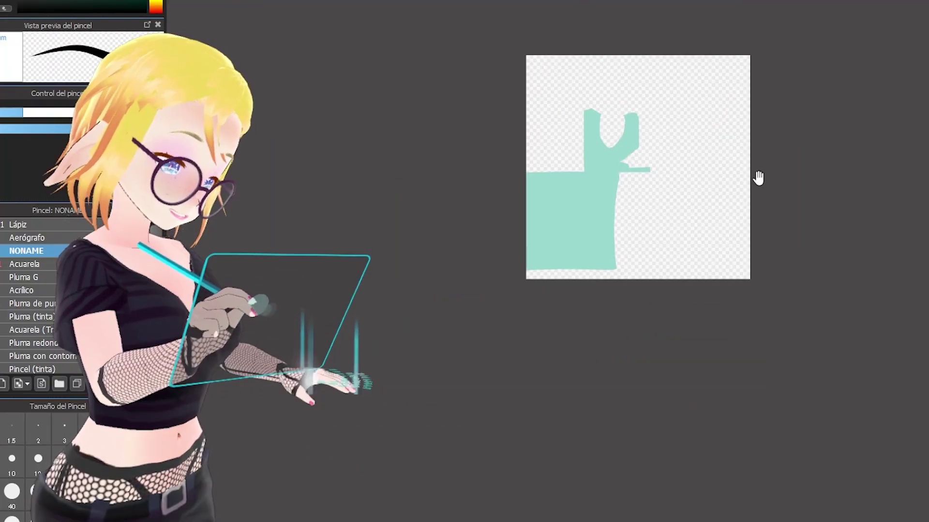
scroll(595, 232, up, 4)
click(784, 234)
click(784, 235)
scroll(485, 377, down, 3)
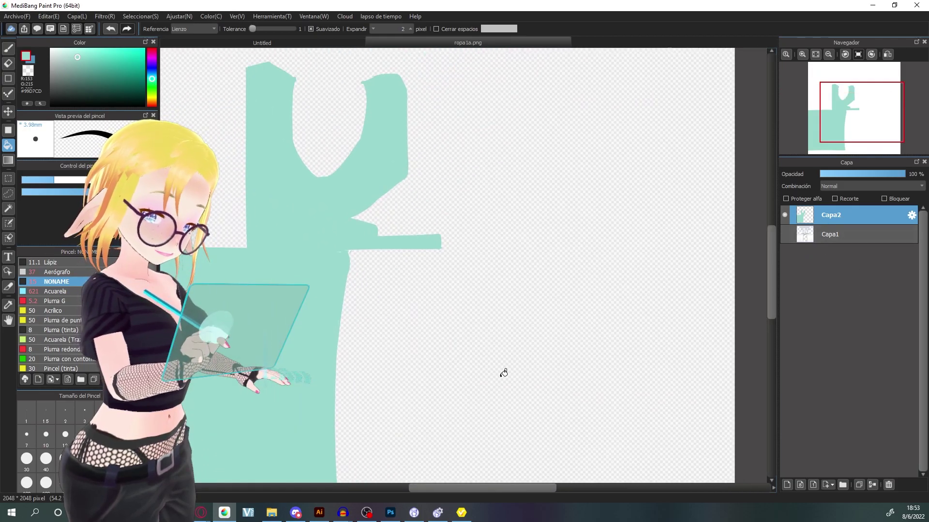
key(b)
scroll(412, 187, up, 3)
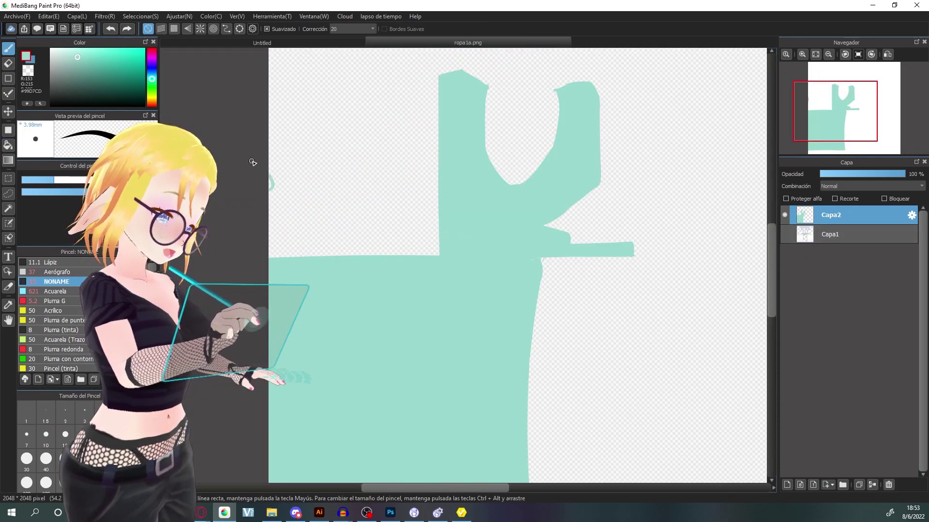
scroll(364, 260, right, 5)
key(ctrl+minus)
key(ctrl+minus)
key(ctrl+minus)
key(ctrl+minus)
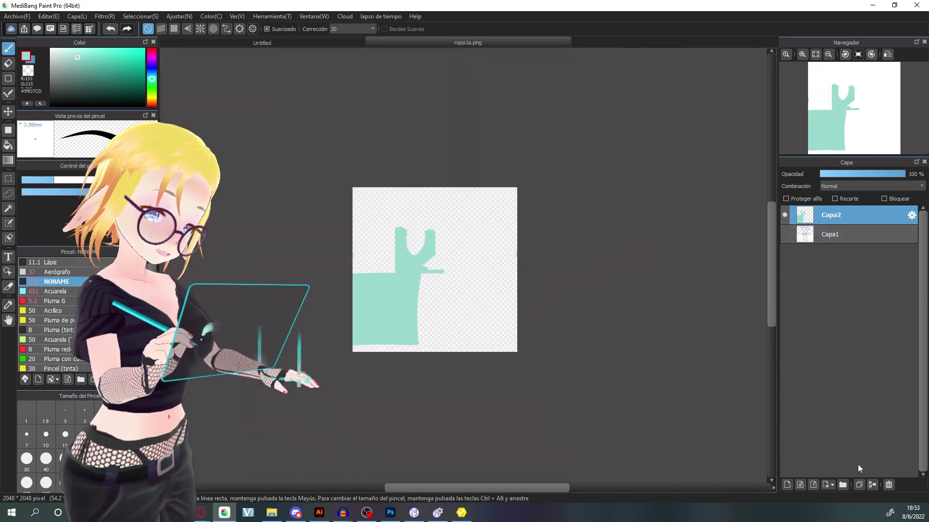
- Duplicate the green fill layer Capa2 and flip the copy horizontally to form the garment's other half
key(ctrl+plus)
key(ctrl+plus)
key(ctrl+plus)
click(859, 483)
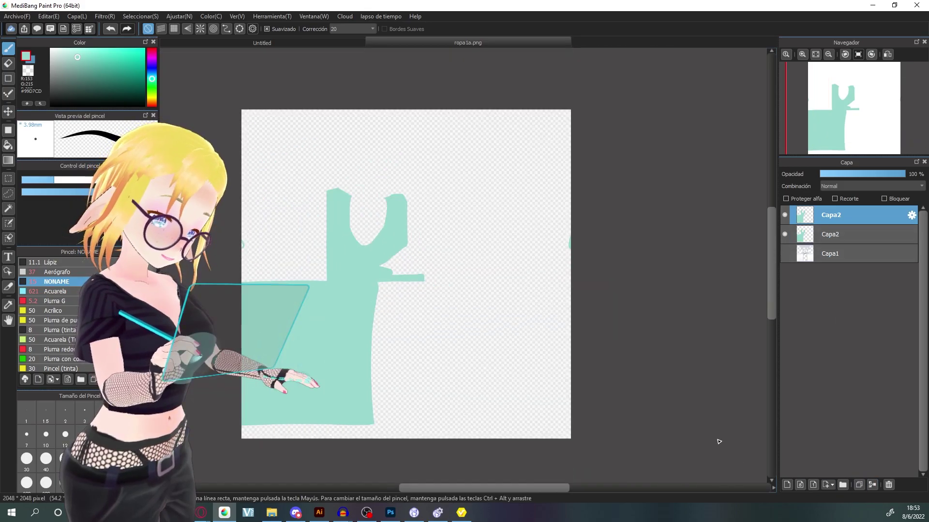
key(ctrl+t)
click(568, 469)
click(579, 491)
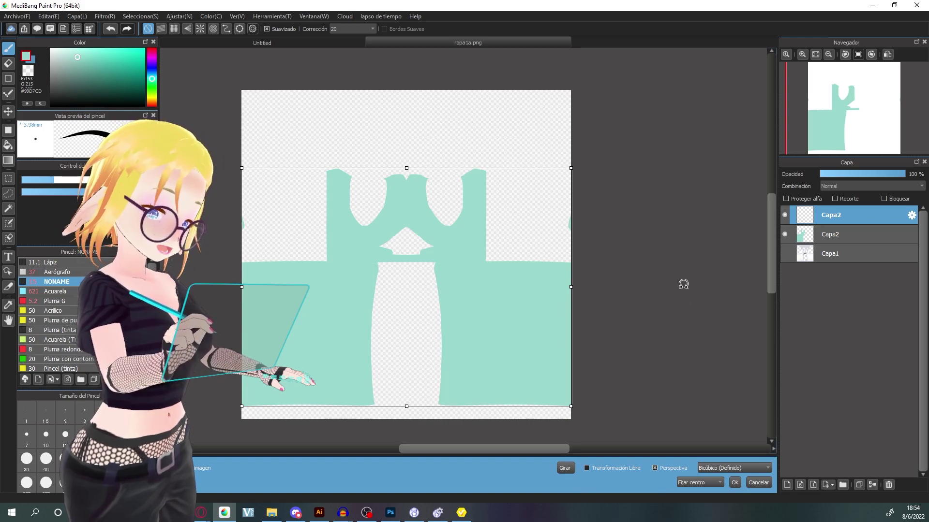
key(ctrl+plus)
key(ctrl+plus)
key(ctrl+minus)
key(ctrl+minus)
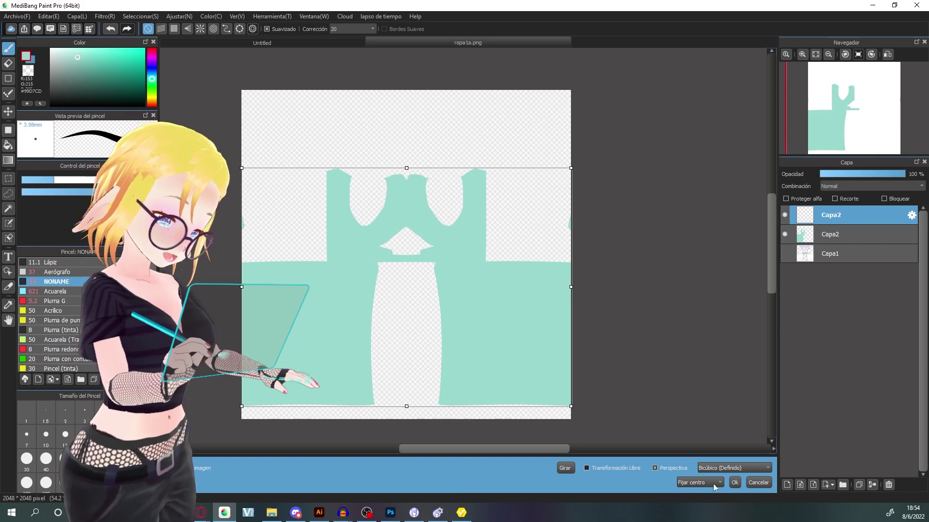
click(735, 482)
- Merge the mirrored copy down into the original green fill layer
key(ctrl+plus)
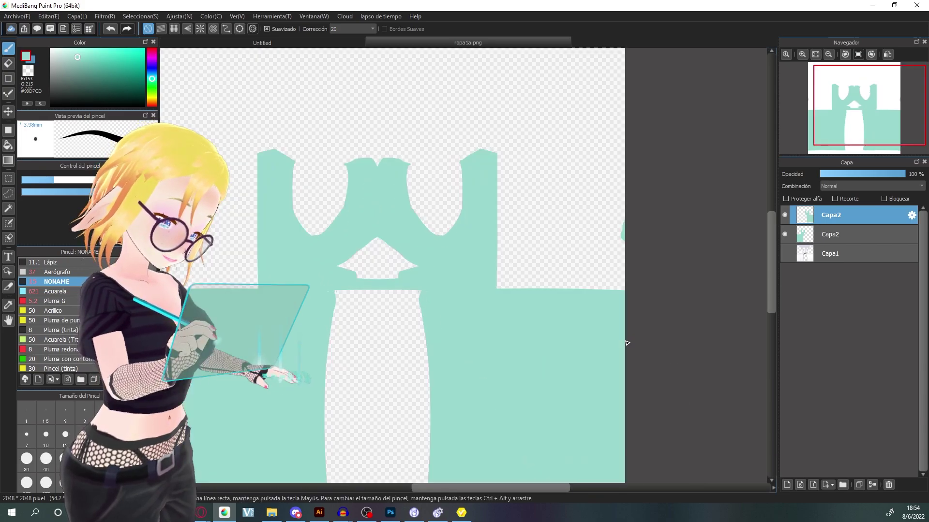
drag(627, 343, 710, 254)
click(872, 485)
key(ctrl+minus)
key(ctrl+plus)
- Lower the merged fill layer's opacity to 38% and show the Capa1 sketch layer beneath it
click(852, 174)
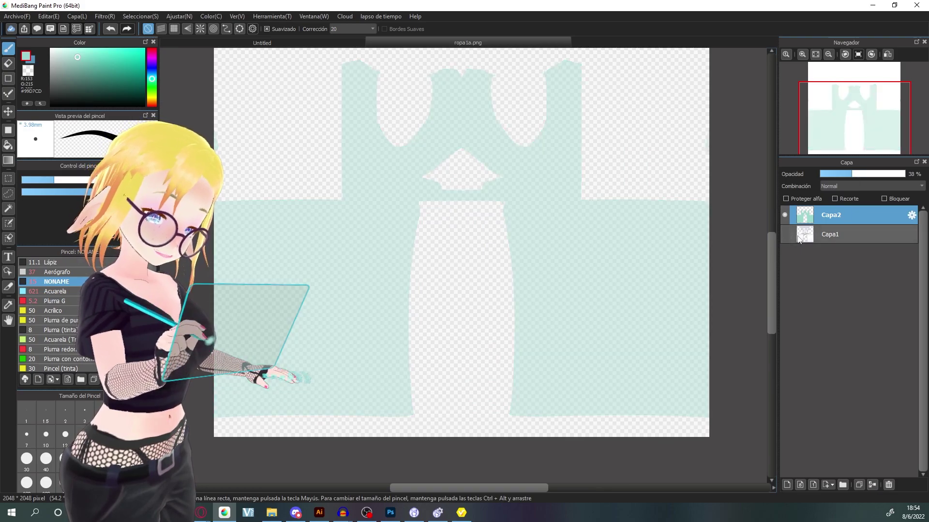
click(785, 235)
drag(715, 257, 699, 313)
key(ctrl+plus)
key(ctrl+minus)
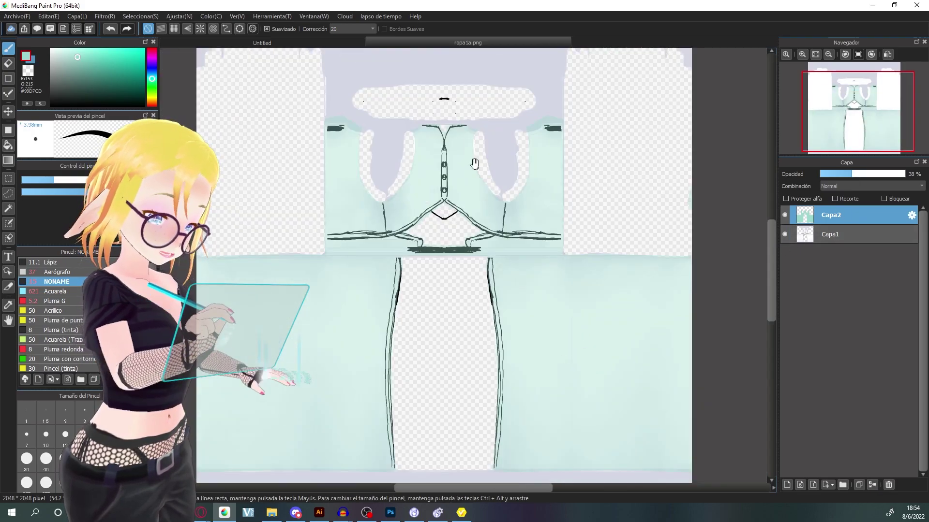
- Add a new layer above the green fill and choose purple #A261CB as the brush colour
scroll(476, 170, up, 2)
click(792, 484)
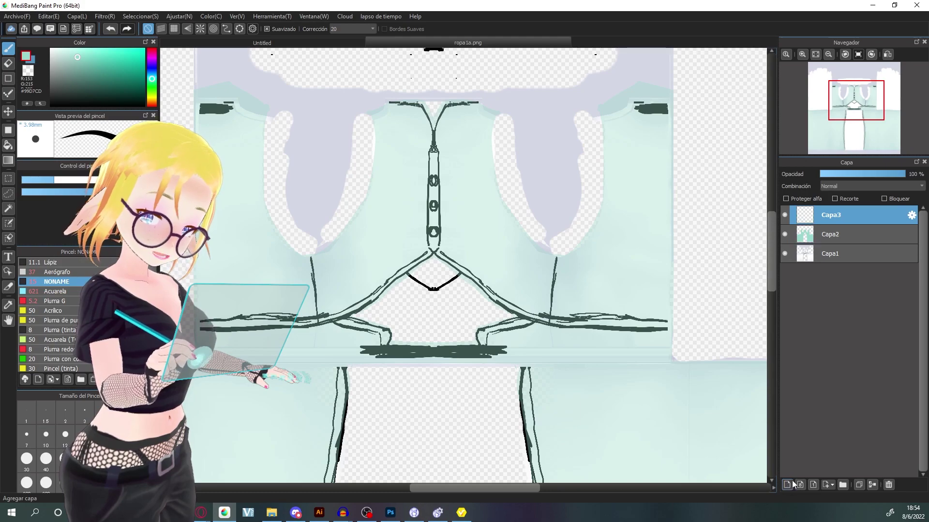
click(153, 61)
click(99, 60)
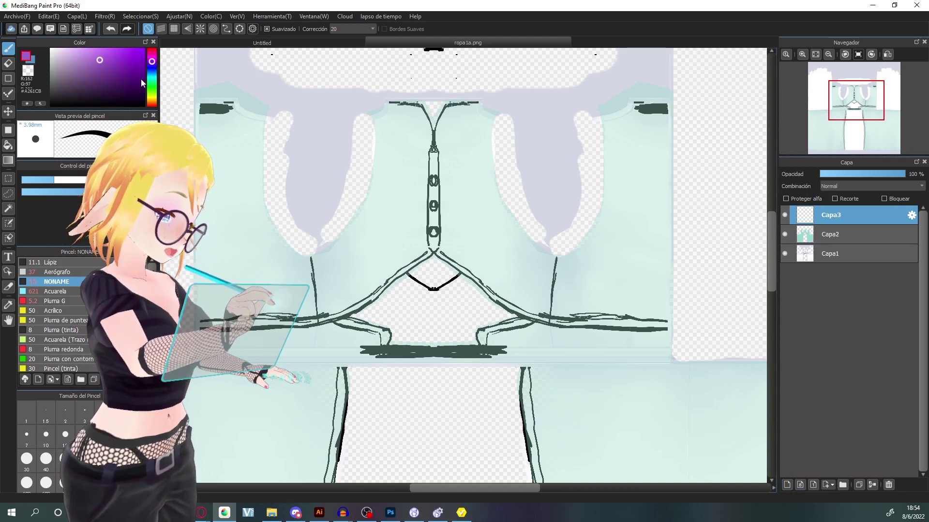
scroll(412, 287, up, 2)
mouse_move(405, 136)
mouse_down()
mouse_move(405, 314)
mouse_move(401, 127)
mouse_move(418, 260)
mouse_up()
key(ctrl+z)
mouse_move(414, 186)
mouse_down()
mouse_move(402, 141)
mouse_move(404, 150)
mouse_move(333, 131)
mouse_move(397, 137)
mouse_up()
key(ctrl+z)
key(ctrl+z)
key(ctrl+z)
- Trace the sketch's neckline and centre front placket in purple on one half of the bodice, down to the curved seam
drag(333, 129, 420, 193)
drag(419, 416, 419, 360)
mouse_move(418, 360)
mouse_down()
mouse_move(422, 171)
mouse_move(420, 376)
mouse_up()
drag(420, 380, 561, 137)
drag(560, 138, 409, 250)
key(ctrl+z)
key(ctrl+z)
drag(479, 201, 401, 251)
- Rotate the canvas and trace the curved underbust seam in purple from the centre front to the bodice's side
click(844, 57)
click(845, 57)
drag(493, 280, 434, 379)
drag(467, 347, 720, 161)
drag(484, 309, 562, 270)
mouse_move(471, 300)
mouse_down()
mouse_move(560, 270)
mouse_move(469, 302)
mouse_move(448, 276)
mouse_up()
drag(430, 329, 545, 251)
drag(587, 187, 384, 300)
key(ctrl+z)
drag(384, 301, 580, 183)
drag(556, 145, 468, 329)
scroll(647, 185, down, 2)
drag(581, 193, 536, 300)
- Trace the waistband and the skirt panel's inner edge in purple on the same half of the garment
click(846, 55)
drag(397, 426, 513, 92)
mouse_move(372, 371)
mouse_down()
mouse_move(524, 59)
mouse_move(382, 334)
mouse_up()
key(ctrl+z)
drag(404, 314, 529, 121)
drag(512, 155, 492, 185)
mouse_move(379, 360)
mouse_down()
mouse_move(533, 137)
mouse_move(468, 247)
mouse_up()
mouse_move(468, 239)
mouse_down()
mouse_move(519, 165)
mouse_move(513, 157)
mouse_move(529, 169)
mouse_move(432, 290)
mouse_up()
key(ctrl+z)
- Trace the short dart seam below the armhole in purple and reset the canvas rotation
key(e)
key(b)
scroll(510, 147, down, 2)
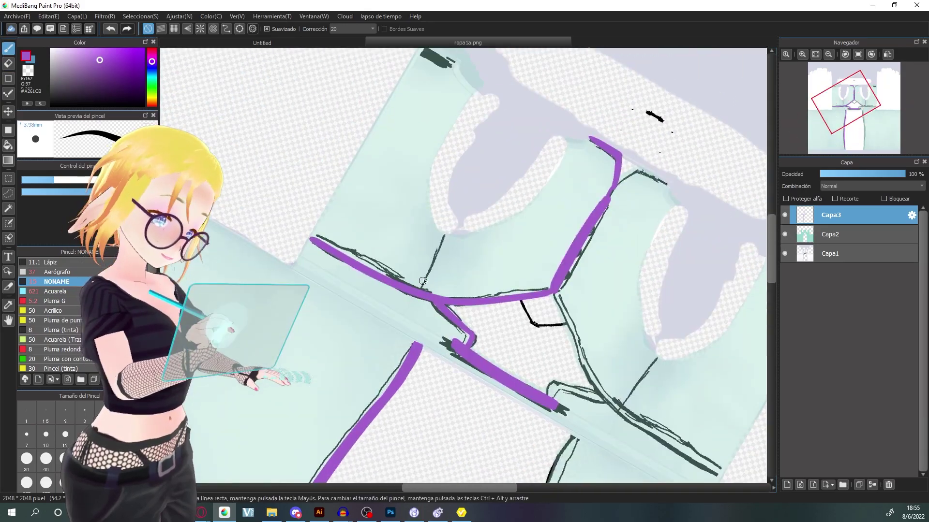
drag(518, 225, 518, 172)
click(858, 54)
click(829, 55)
- Hide the Capa1 sketch layer and restore the Capa2 fill layer's opacity to 100%
click(784, 253)
click(830, 234)
drag(851, 174, 905, 174)
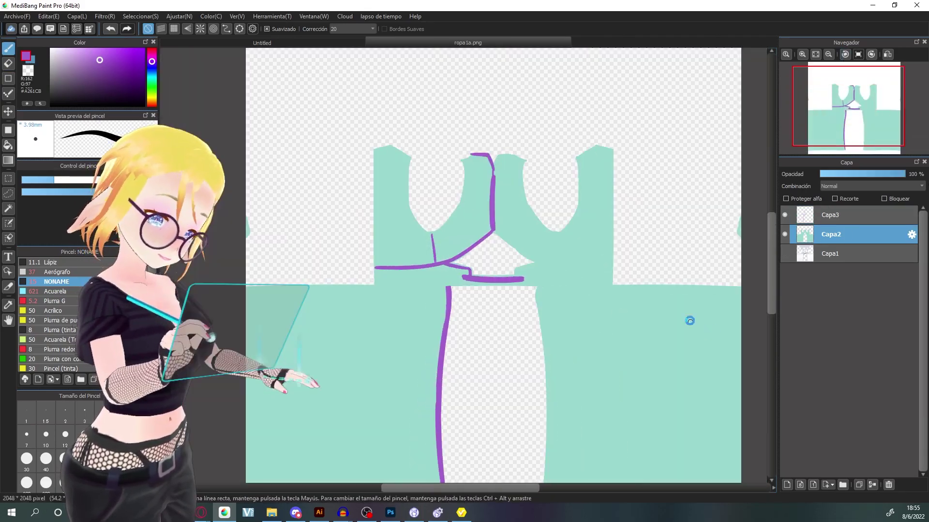
click(461, 513)
click(224, 512)
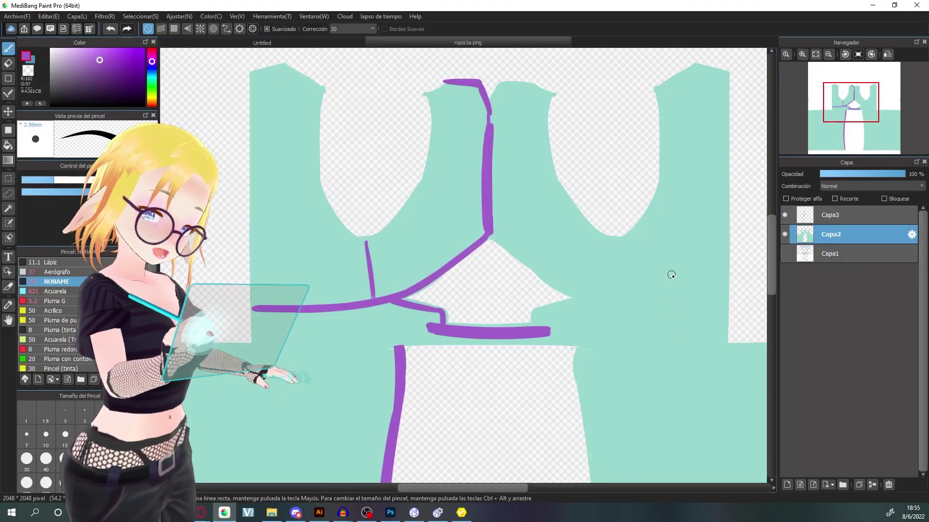
- Erase the green fill above and below the purple waistband on Capa2, between the bodice and the skirt opening
mouse_move(588, 306)
mouse_down()
mouse_move(560, 234)
mouse_move(522, 315)
mouse_up()
key(e)
scroll(582, 228, up, 3)
mouse_move(476, 263)
mouse_down()
mouse_move(369, 238)
mouse_move(574, 132)
mouse_up()
drag(577, 261, 401, 239)
drag(363, 283, 511, 284)
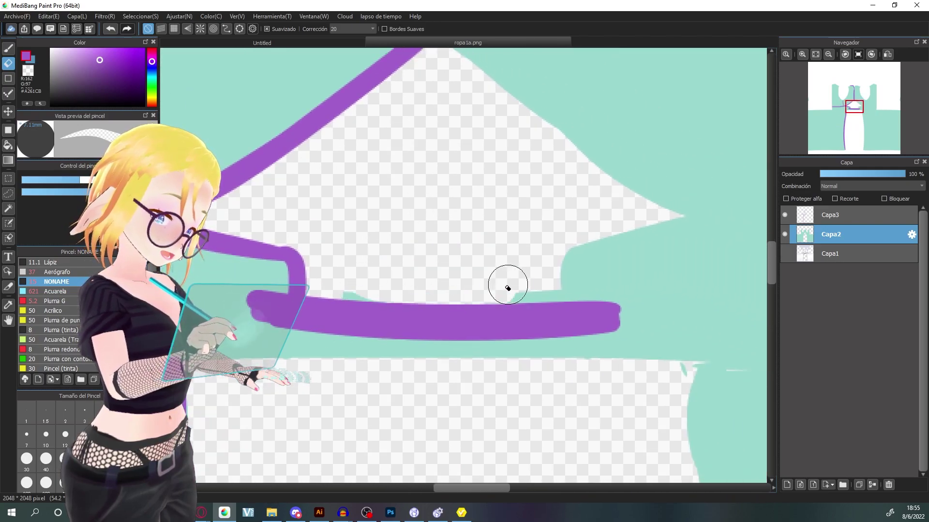
mouse_move(314, 285)
mouse_down()
mouse_move(348, 253)
mouse_move(537, 305)
mouse_up()
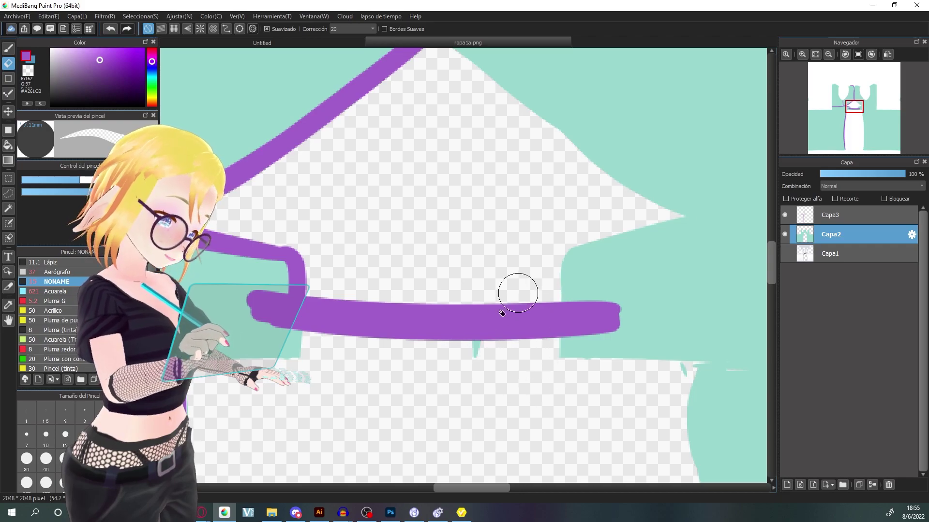
- Erase any green fill spilling past the purple line along the skirt panel's inner edge
drag(227, 433, 378, 283)
drag(338, 378, 415, 167)
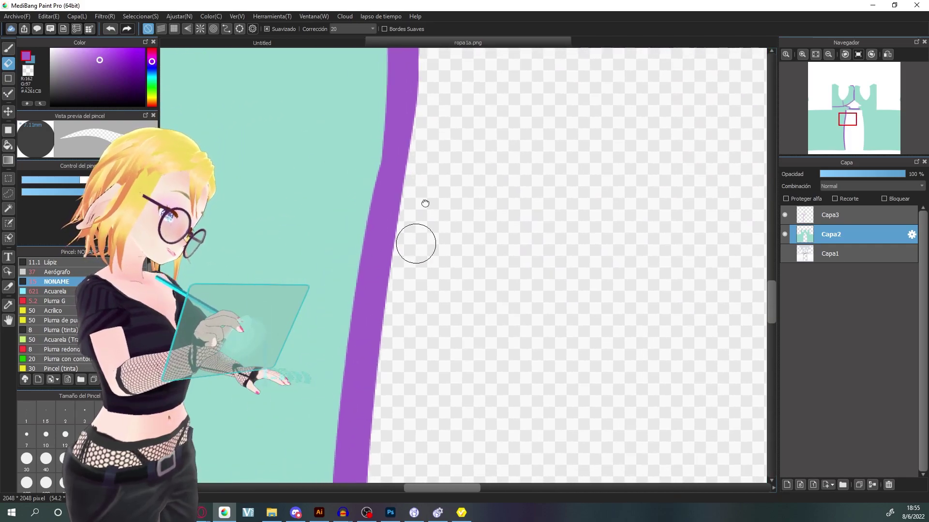
drag(412, 377, 450, 71)
drag(455, 169, 435, 79)
drag(446, 310, 434, 159)
scroll(444, 164, down, 6)
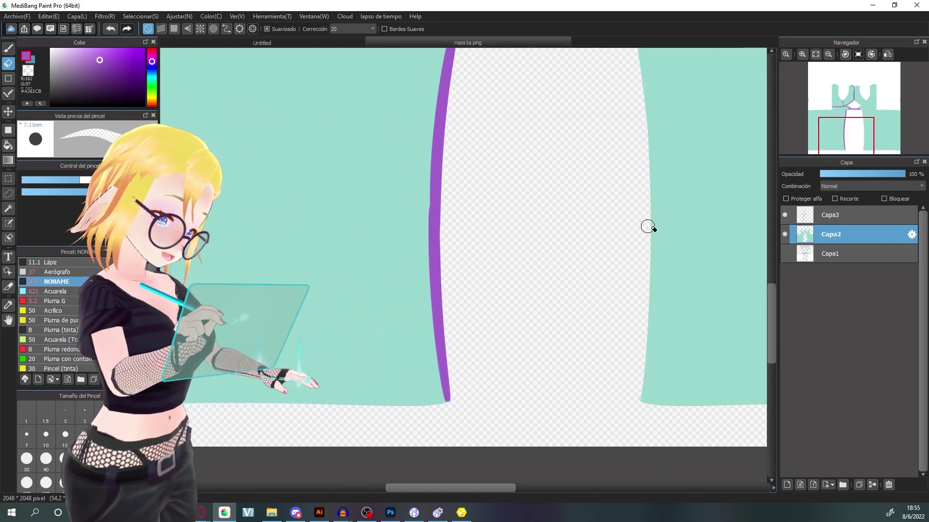
scroll(706, 263, up, 3)
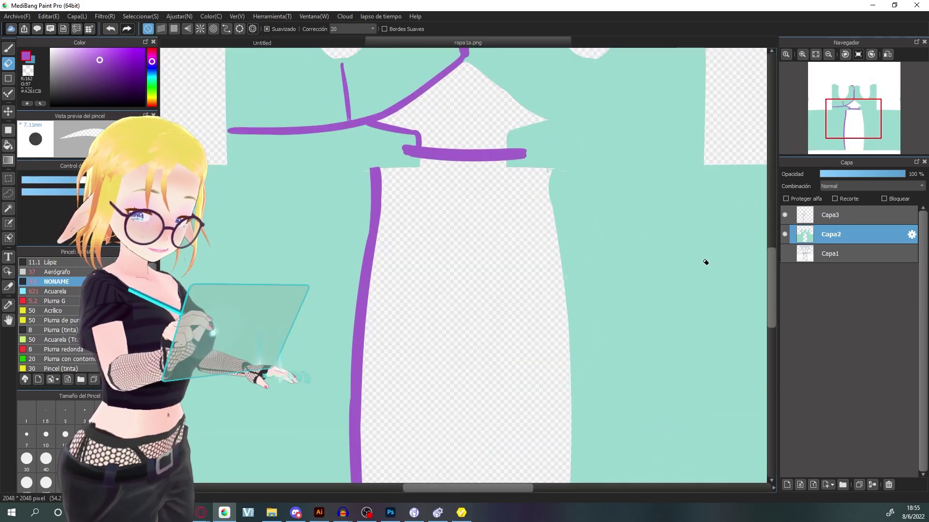
scroll(620, 335, up, 4)
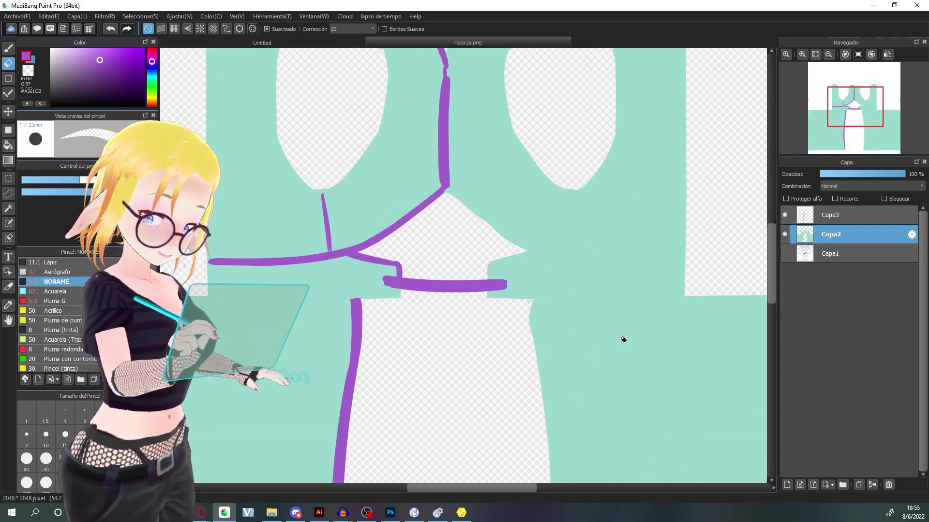
drag(635, 179, 597, 257)
scroll(653, 281, up, 4)
- Mirror the purple linework of Capa3 onto the other half using a horizontally flipped duplicate, merged back into Capa3
click(805, 216)
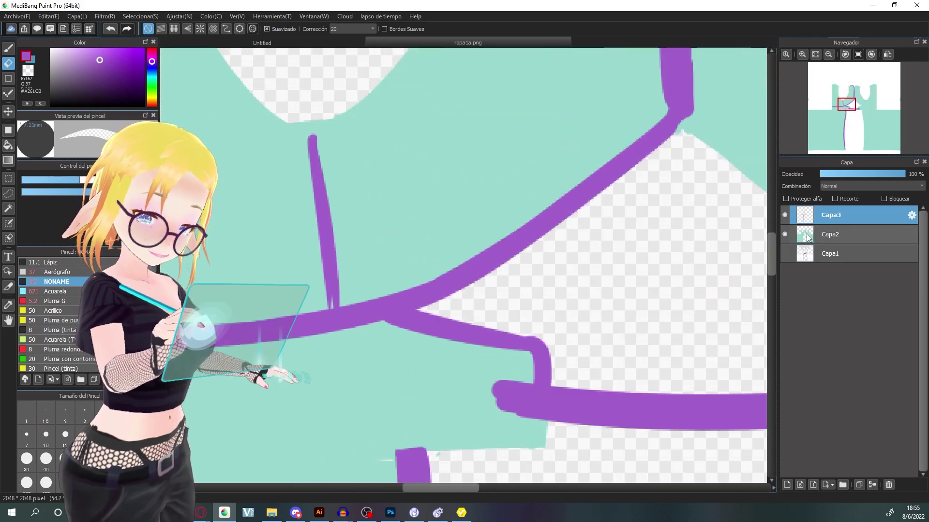
key(b)
scroll(688, 375, down, 6)
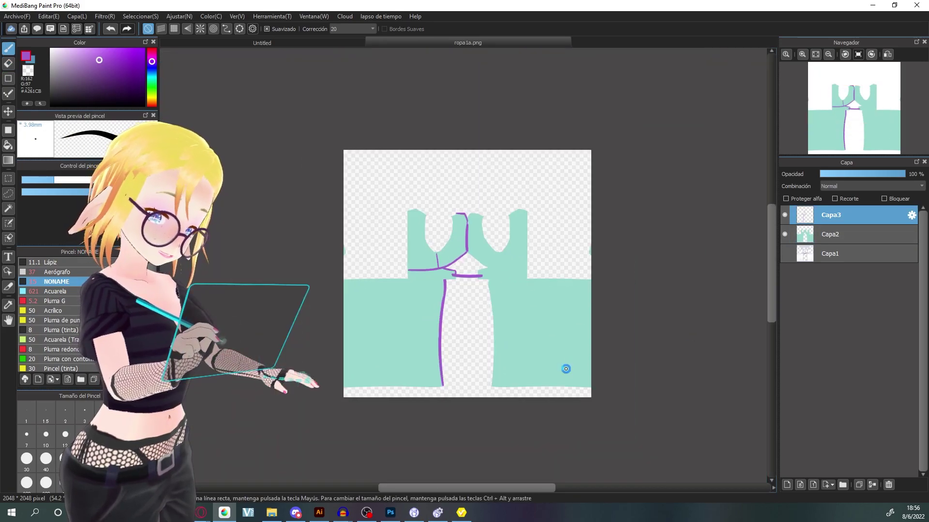
scroll(569, 369, up, 4)
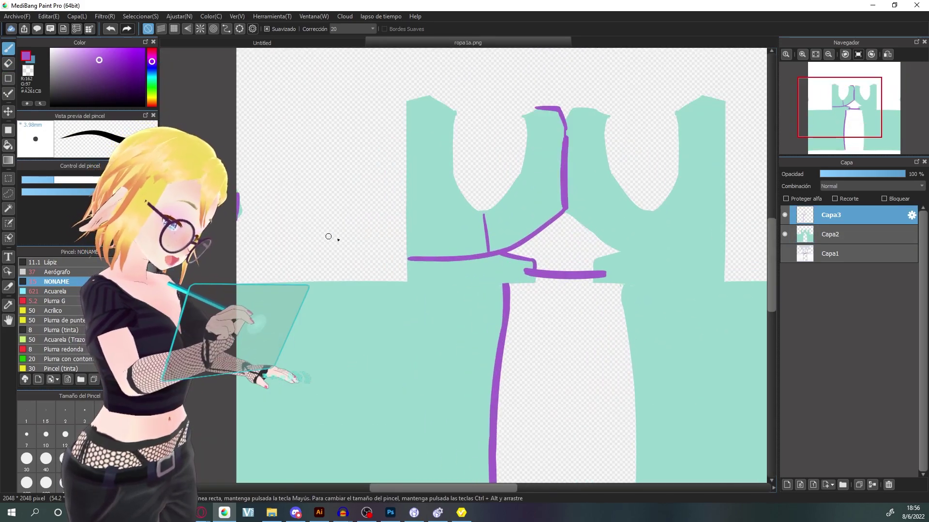
scroll(313, 232, right, 5)
scroll(561, 206, down, 4)
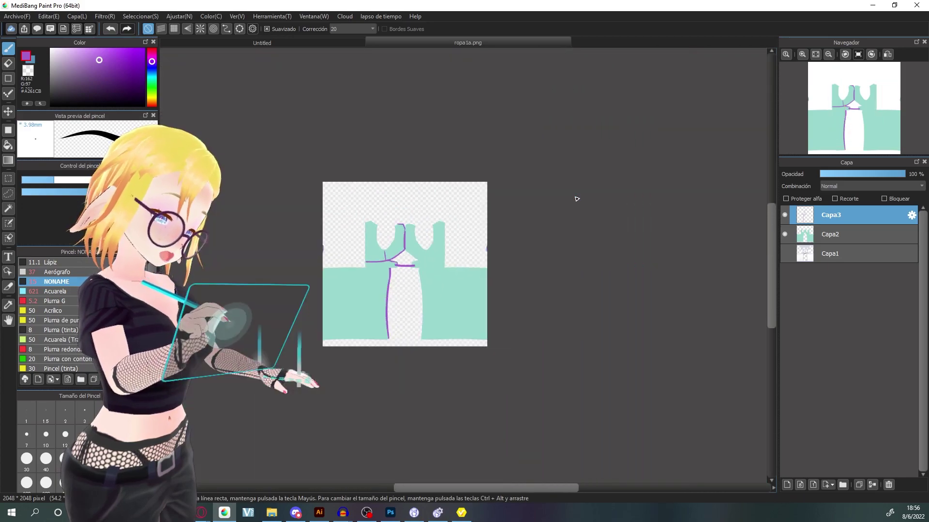
drag(557, 344, 660, 392)
scroll(660, 392, up, 1)
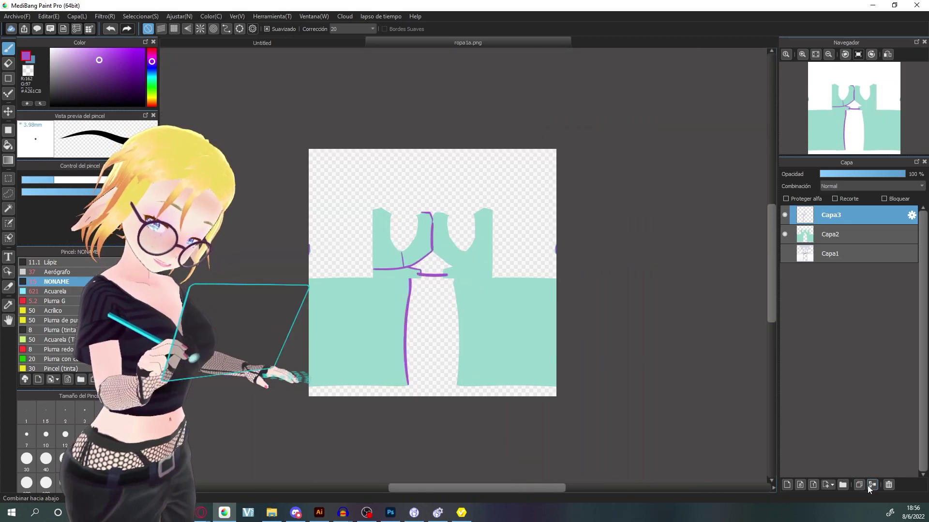
click(860, 485)
key(ctrl+t)
click(565, 469)
click(735, 482)
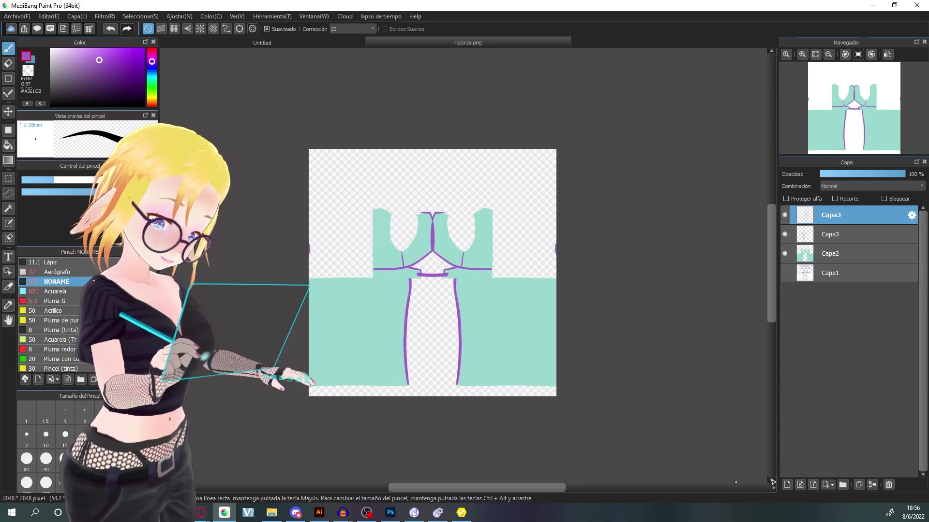
click(870, 485)
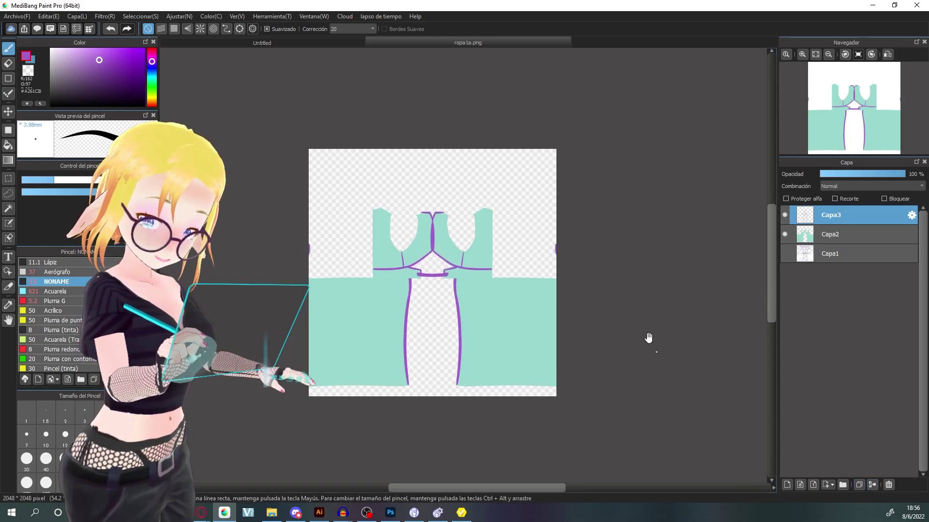
- Clean up the stray edges around the waist opening with the Eraser, including the green fill on Capa2
scroll(611, 300, up, 2)
key(e)
drag(647, 346, 648, 336)
mouse_move(567, 313)
mouse_down()
mouse_move(684, 259)
mouse_move(741, 253)
mouse_up()
drag(643, 334, 544, 261)
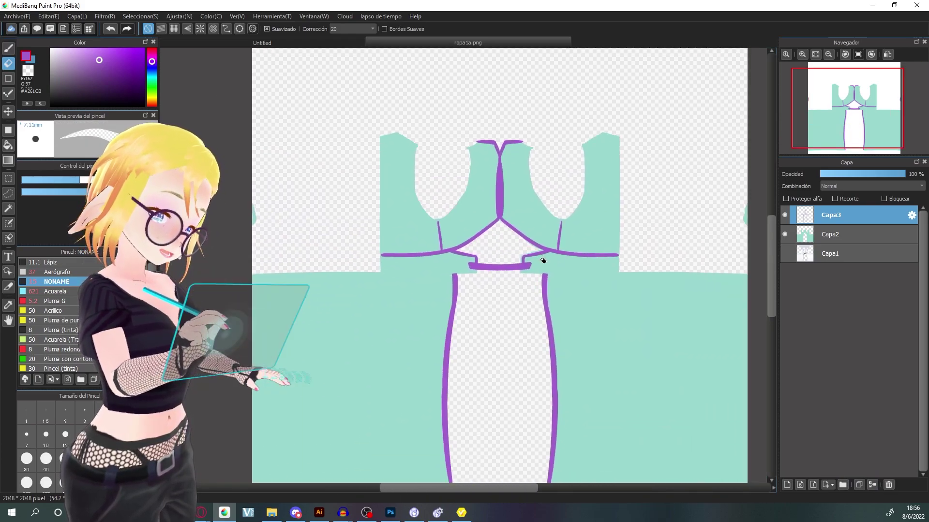
drag(657, 164, 616, 220)
scroll(625, 201, up, 3)
scroll(644, 174, down, 1)
click(831, 234)
drag(548, 381, 613, 278)
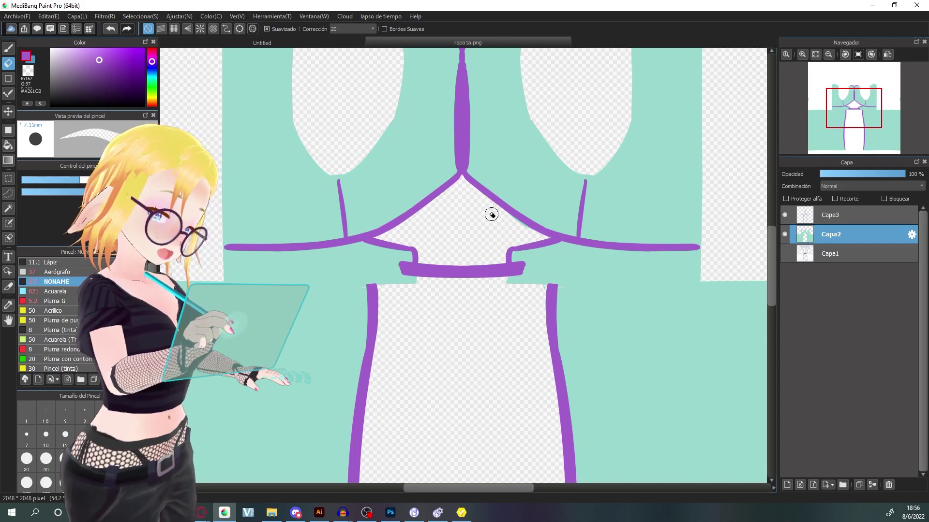
scroll(515, 222, down, 3)
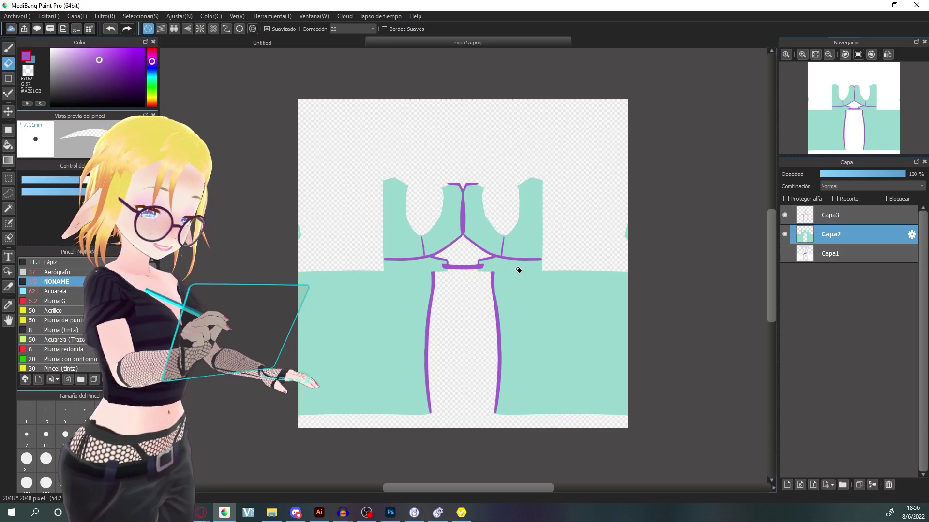
- Switch to the Untitled reference sheet and examine the clothing references for shirt, corset, trouser and hoodie folds
key(ctrl+Tab)
drag(616, 278, 608, 316)
scroll(677, 274, up, 3)
drag(698, 253, 699, 336)
scroll(700, 336, down, 4)
scroll(623, 305, up, 3)
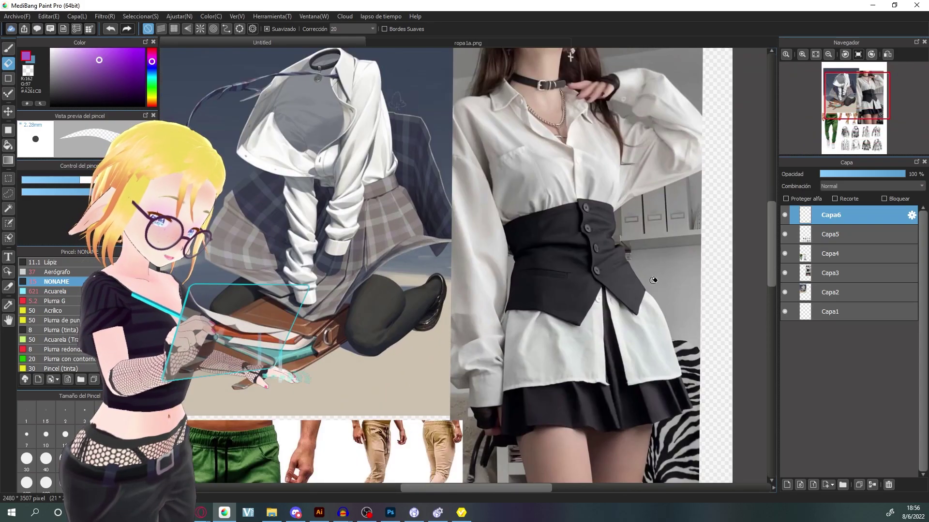
drag(678, 241, 624, 315)
scroll(689, 357, up, 2)
drag(683, 375, 708, 150)
drag(404, 419, 586, 134)
mouse_move(420, 389)
mouse_down()
mouse_move(599, 147)
mouse_move(644, 159)
mouse_up()
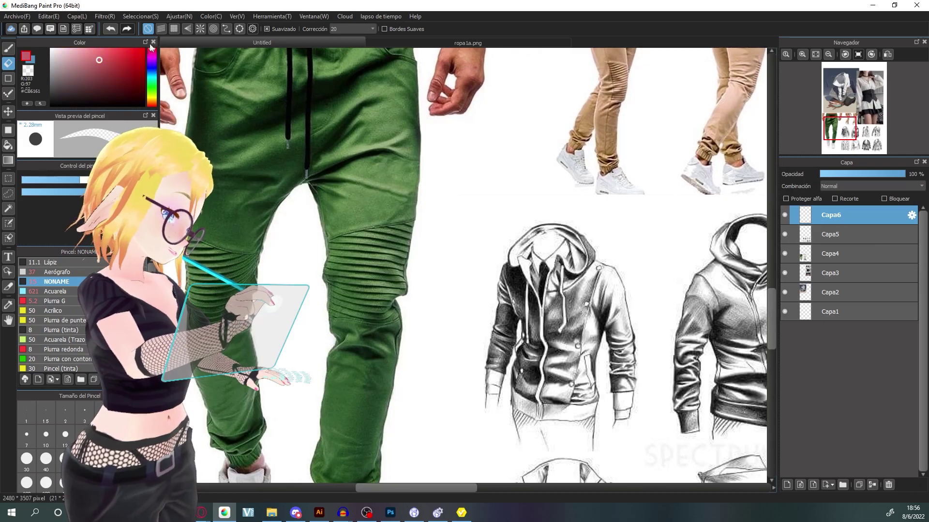
- Circle in red the ribbed knee of the green trousers and the shirt gathers at the black corset's upper edge
key(b)
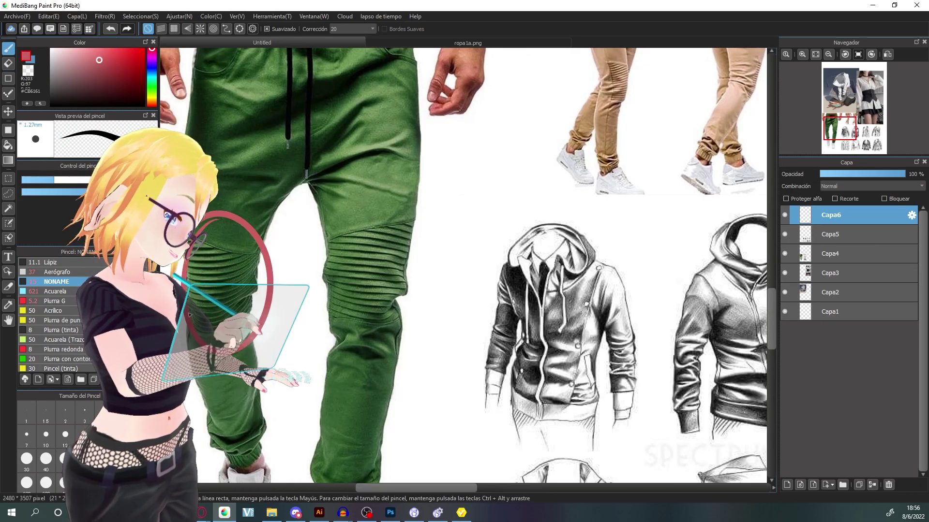
drag(657, 317, 565, 209)
mouse_move(525, 186)
mouse_down()
mouse_move(503, 225)
mouse_move(442, 468)
mouse_up()
drag(629, 177, 450, 447)
drag(636, 222, 469, 441)
mouse_move(375, 246)
mouse_down()
mouse_move(600, 178)
mouse_move(496, 161)
mouse_up()
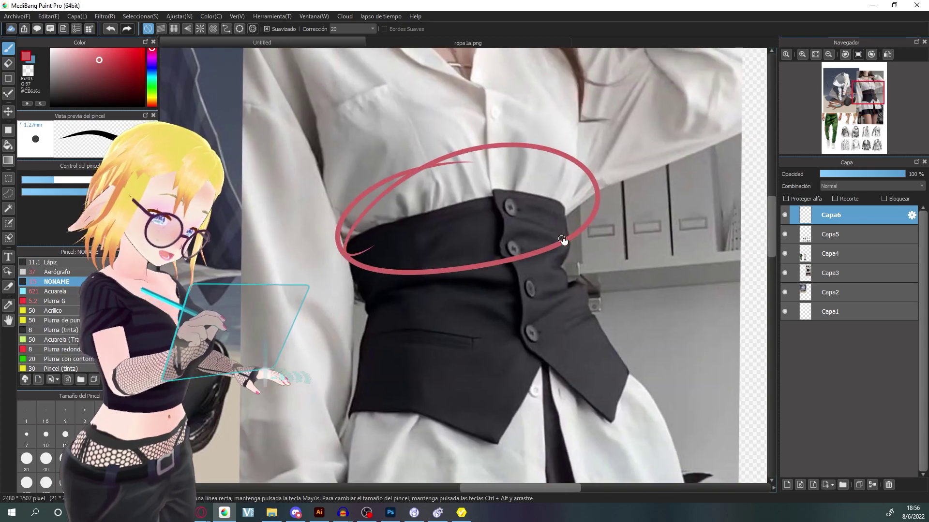
- Circle in red the wrinkled forearm sleeve of the illustrated white shirt
drag(387, 243, 640, 296)
drag(424, 245, 558, 275)
drag(398, 331, 473, 143)
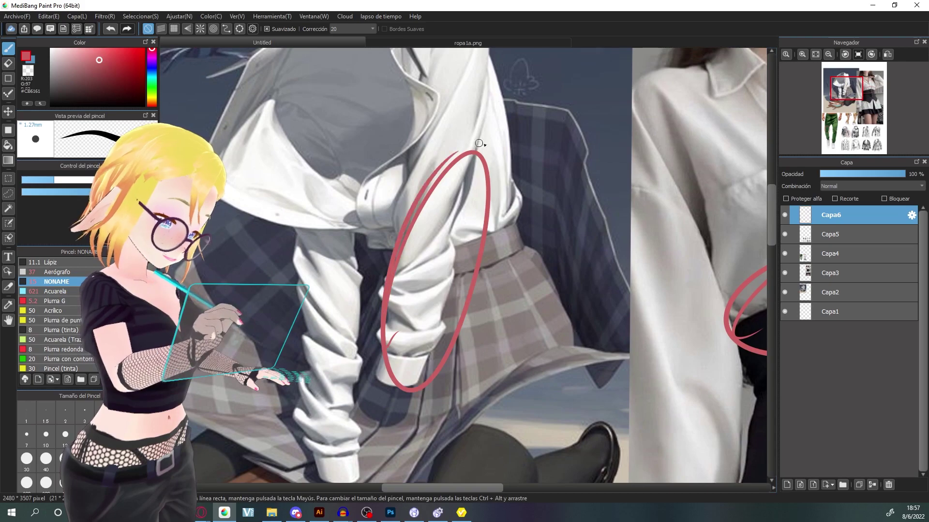
- Cross out the circled forearm sleeve of the illustrated white shirt with a red X
scroll(638, 251, down, 2)
drag(638, 251, 573, 190)
mouse_move(696, 382)
mouse_down()
mouse_move(635, 192)
mouse_move(702, 361)
mouse_up()
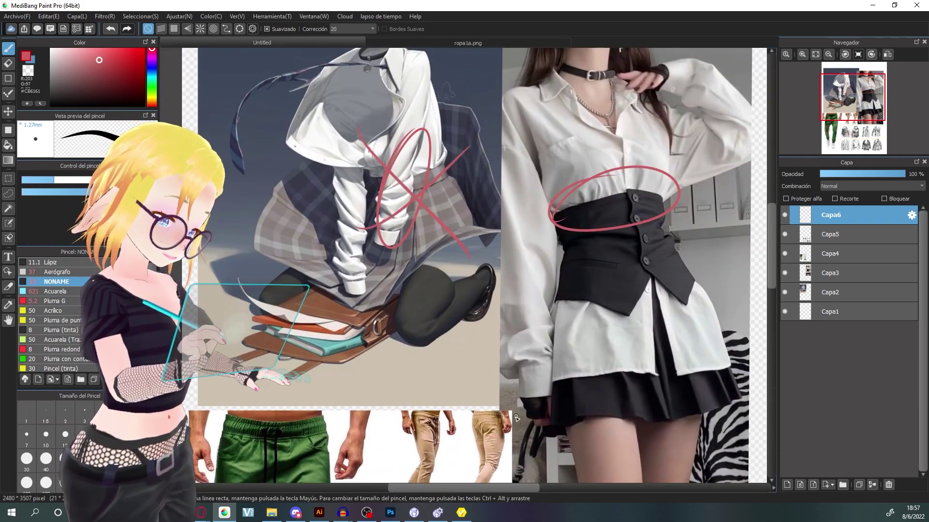
drag(554, 360, 535, 323)
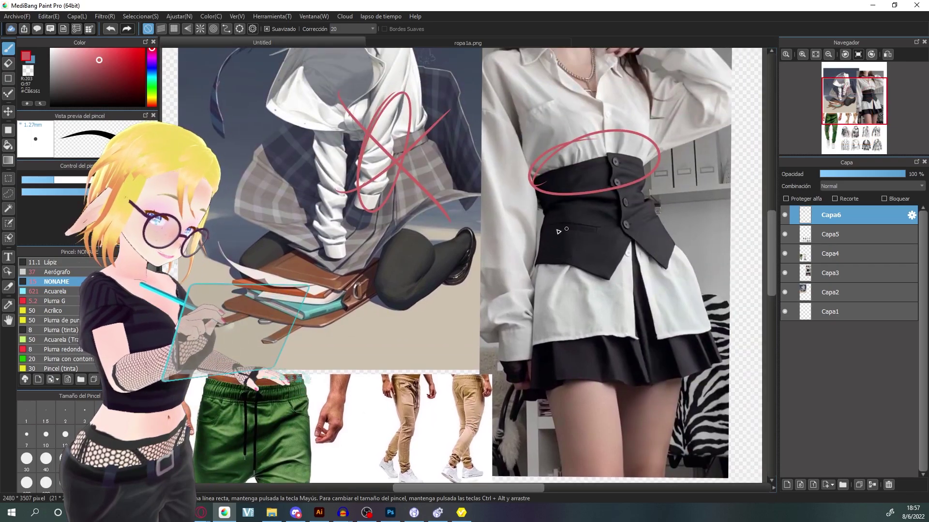
- Try a red pointer line running from the skirt photo down to the sleeves of the hoodie drawings
drag(650, 169, 763, 106)
drag(542, 421, 621, 98)
drag(520, 205, 654, 127)
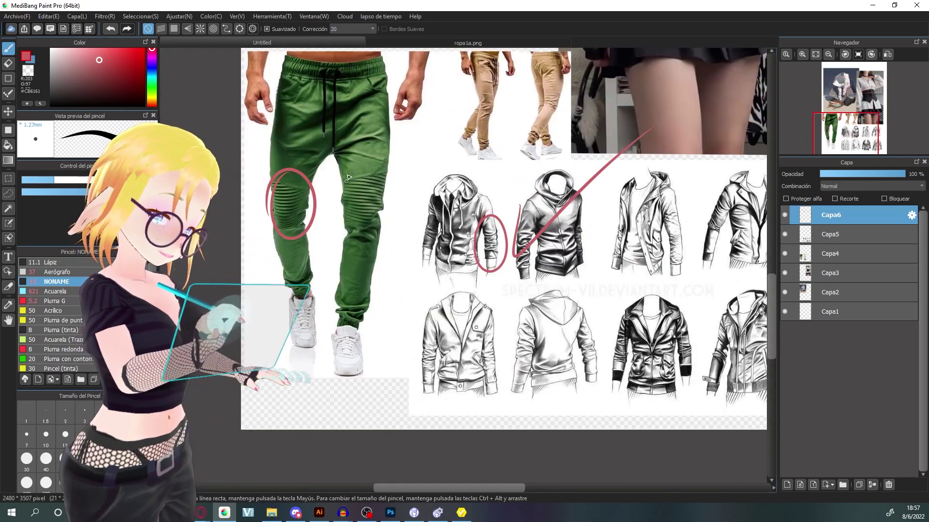
drag(328, 214, 469, 82)
mouse_move(695, 161)
mouse_down()
mouse_move(627, 226)
mouse_move(543, 408)
mouse_up()
key(ctrl+z)
key(ctrl+z)
drag(318, 93, 350, 273)
key(ctrl+z)
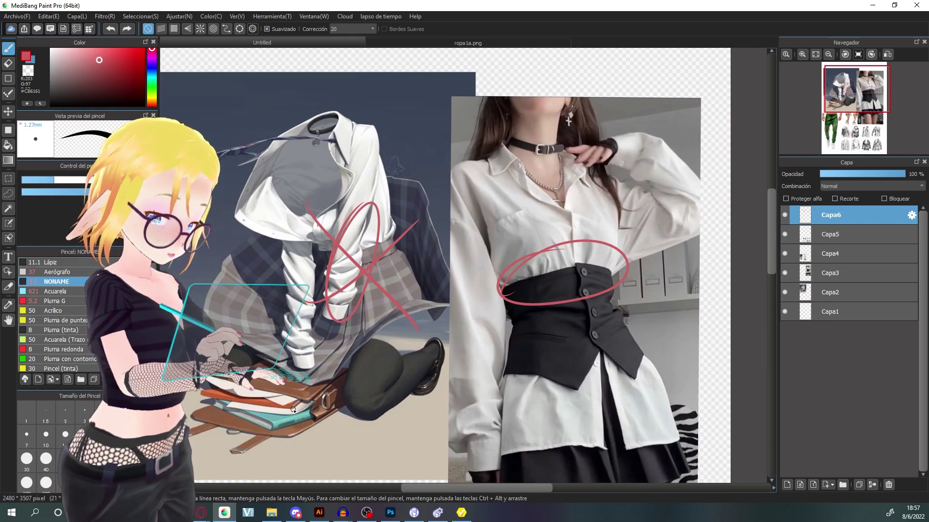
- Clear the red circles from the shirt gathers at the black corset's upper edge
key(ctrl+plus)
key(ctrl+plus)
key(ctrl+plus)
key(ctrl+minus)
drag(643, 339, 526, 292)
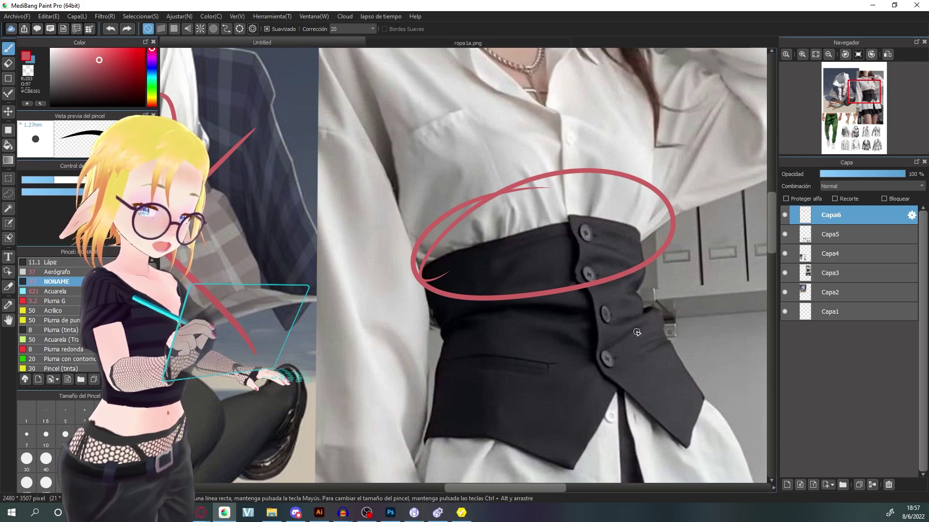
drag(671, 260, 655, 277)
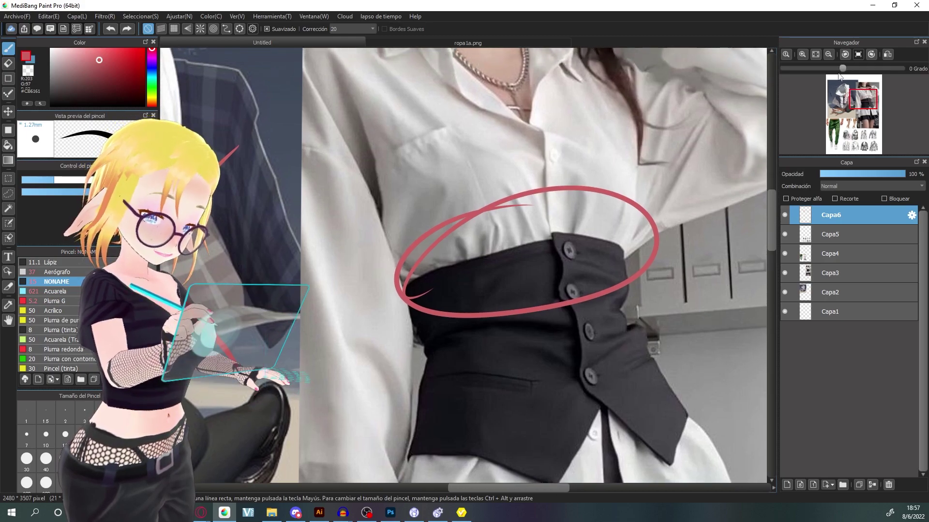
mouse_move(481, 256)
mouse_down()
mouse_move(529, 188)
mouse_move(489, 219)
mouse_move(409, 350)
mouse_up()
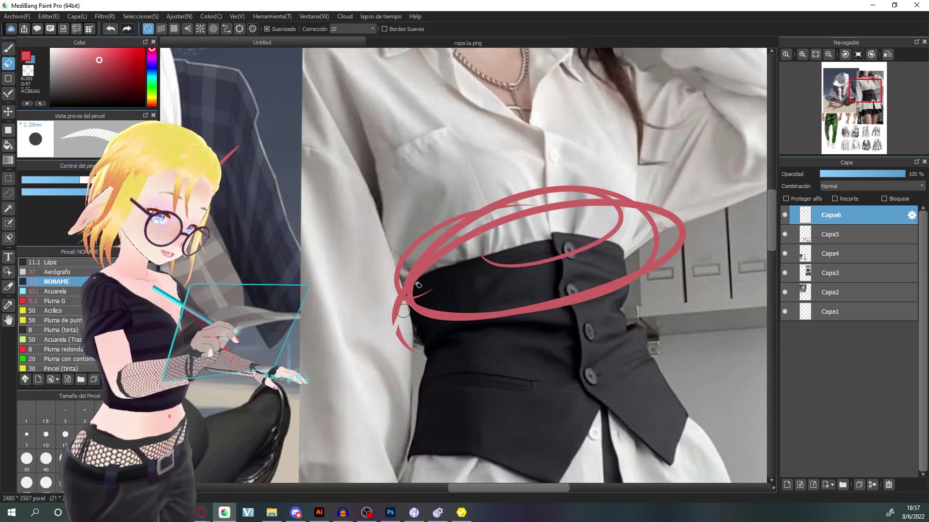
key(ctrl+z)
key(ctrl+z)
- Trace the black corset's upper edge in red on both sides of its front closure
drag(591, 281, 590, 256)
key(ctrl+plus)
scroll(611, 253, down, 2)
drag(332, 274, 622, 208)
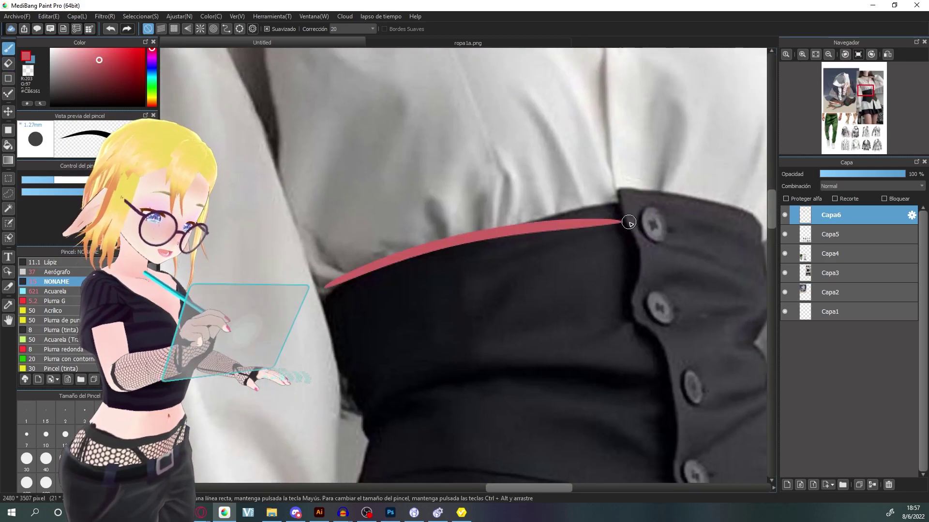
scroll(622, 208, down, 1)
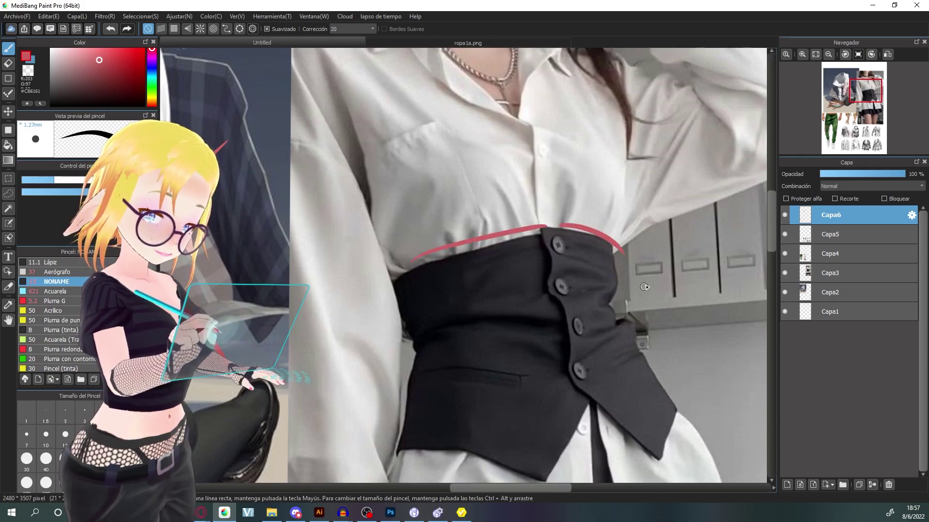
- Mark the shirt gathers above the traced corset edge with short red strokes fanning upward
drag(493, 199, 486, 236)
drag(563, 185, 563, 227)
drag(584, 208, 573, 231)
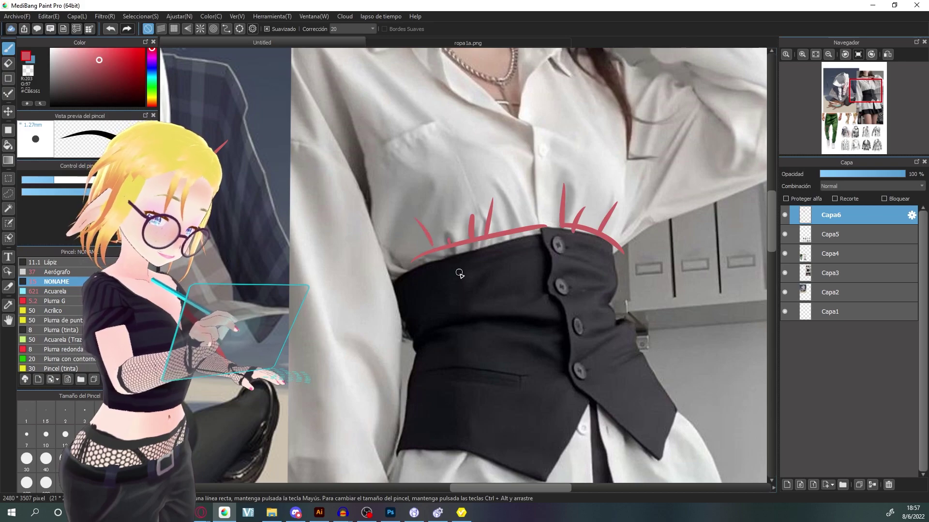
- Try outlining the corset's button edge, outer side and pointed lower hem in red
drag(586, 325, 564, 251)
key(ctrl+z)
mouse_move(532, 167)
mouse_down()
mouse_move(530, 187)
mouse_move(648, 362)
mouse_up()
drag(587, 174, 653, 336)
drag(563, 333, 391, 382)
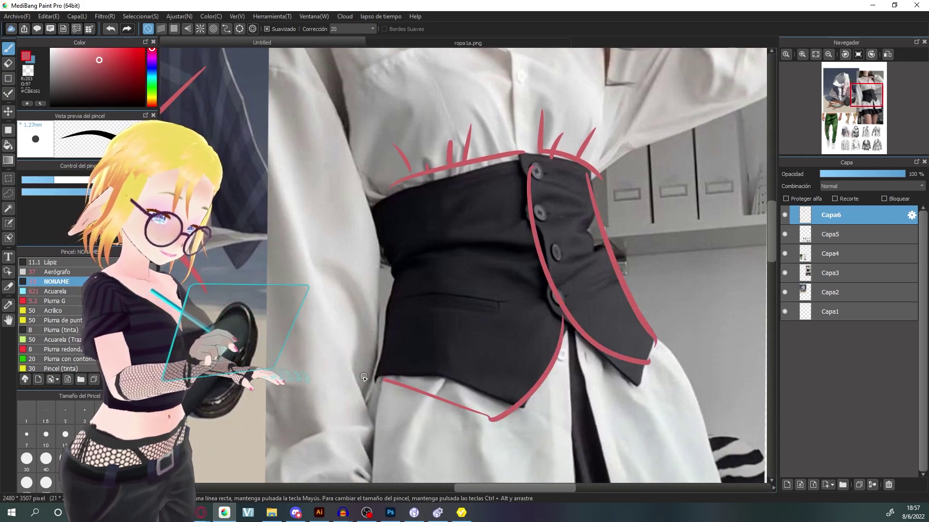
key(ctrl+z)
key(ctrl+z)
key(ctrl+z)
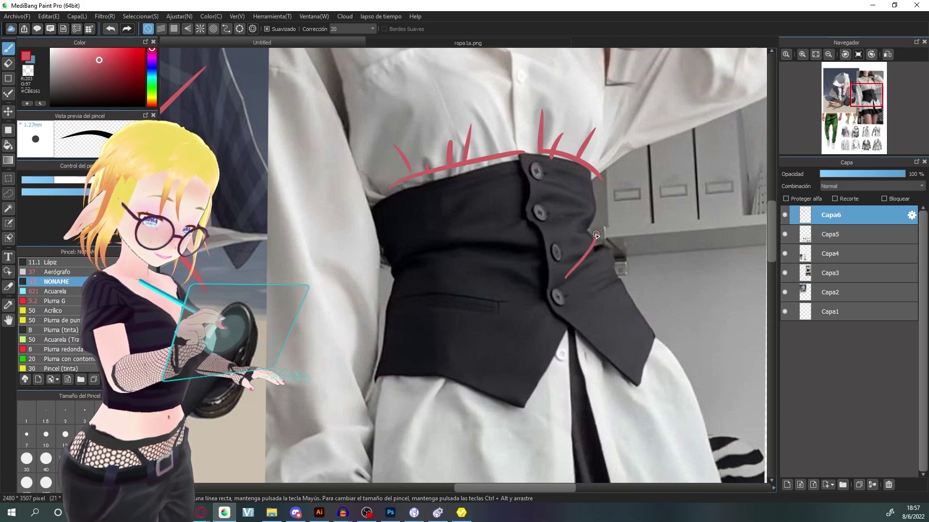
- Sketch a wavy red line beside the corset's waist to illustrate the profile of a fabric fold
key(ctrl+z)
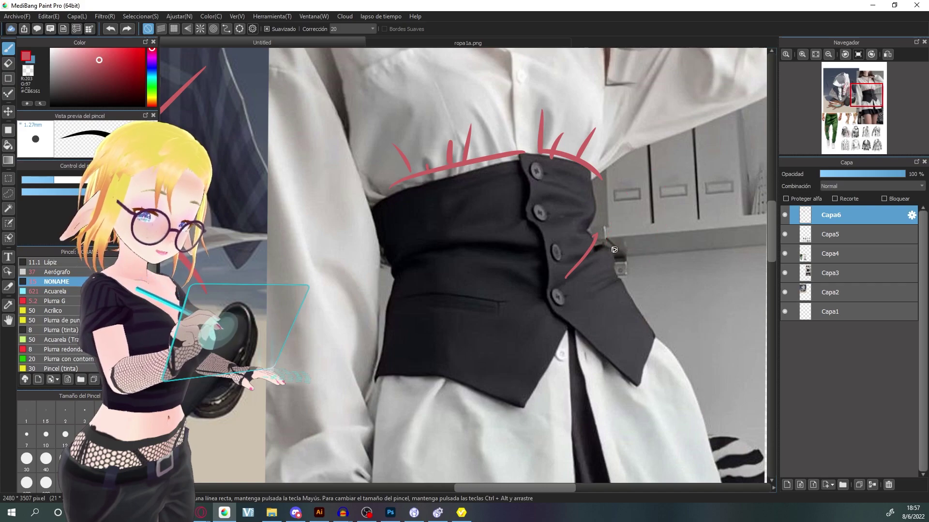
drag(717, 189, 733, 291)
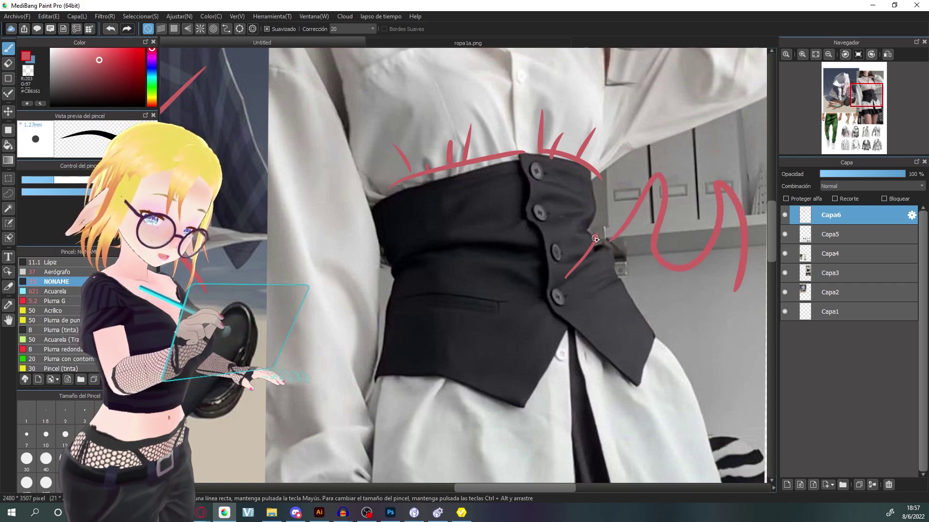
key(ctrl+z)
drag(689, 255, 586, 279)
key(ctrl+z)
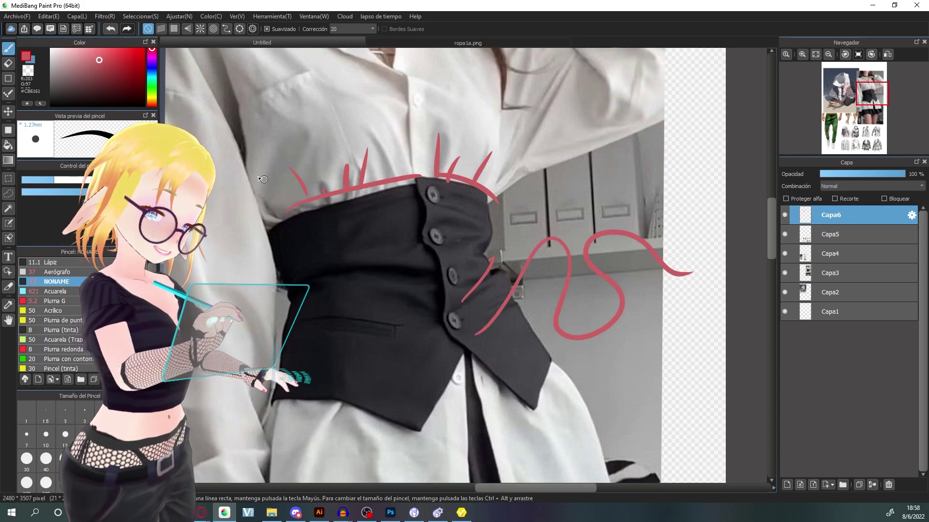
- Change the brush colour to blue #6168CB, point arrows at the wave's crests and shade its trough
click(151, 68)
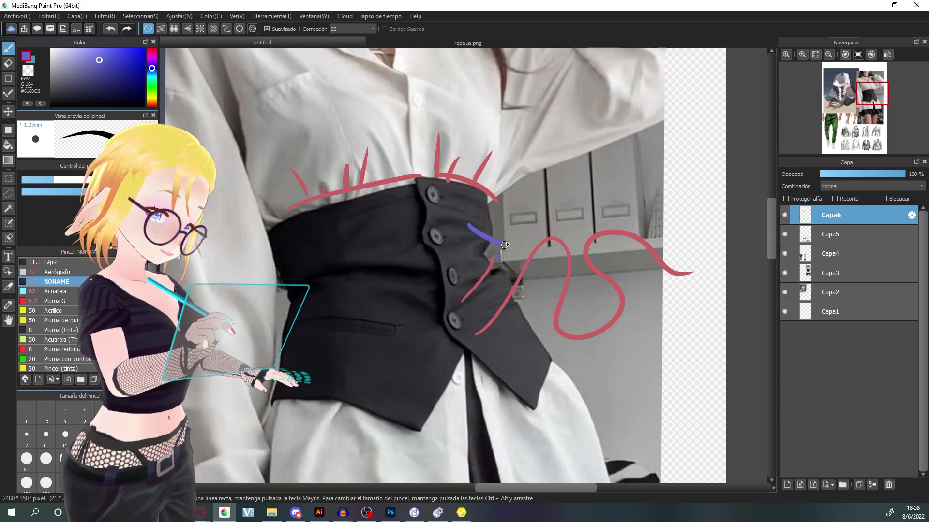
mouse_move(646, 160)
mouse_down()
mouse_move(617, 198)
mouse_move(644, 218)
mouse_up()
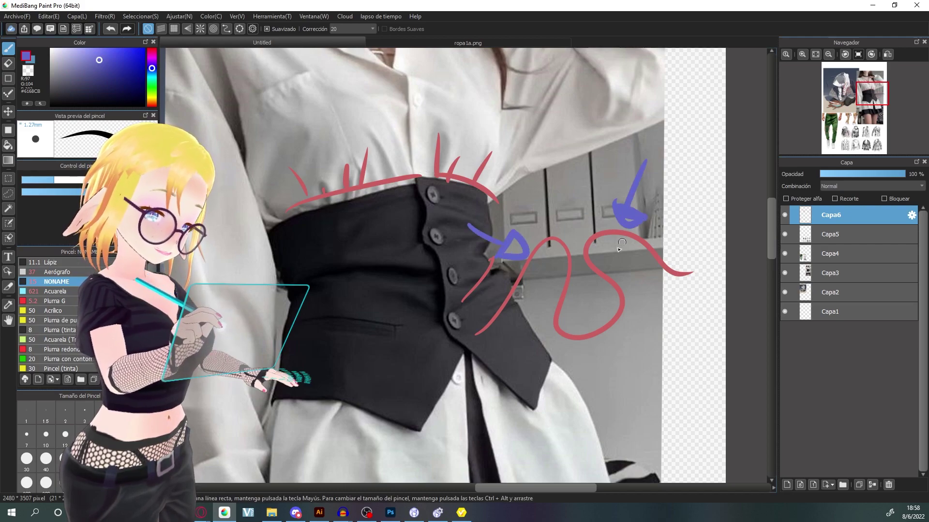
mouse_move(567, 274)
mouse_down()
mouse_move(627, 291)
mouse_move(634, 317)
mouse_up()
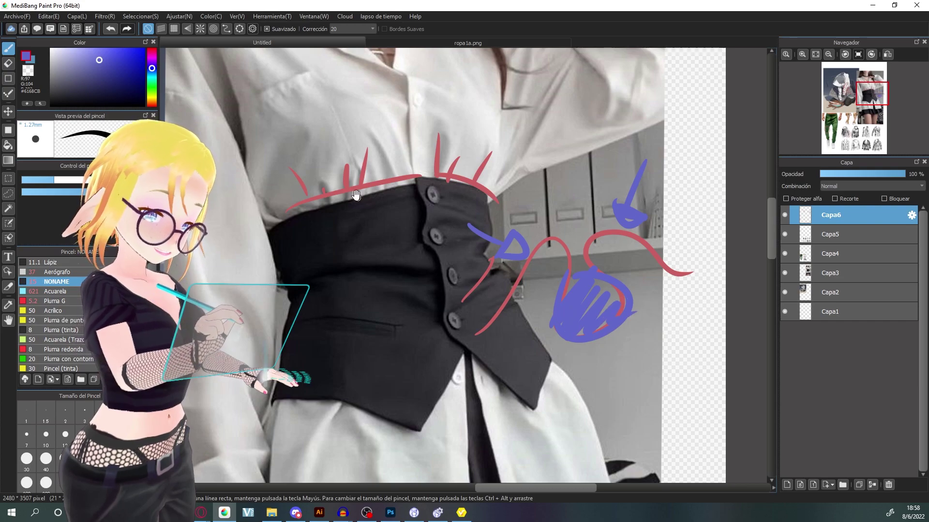
- Undo the blue arrows, the shaded trough and the wavy red line beside the corset
drag(358, 200, 432, 228)
key(ctrl+z)
key(ctrl+z)
key(ctrl+z)
key(ctrl+z)
key(ctrl+z)
key(ctrl+z)
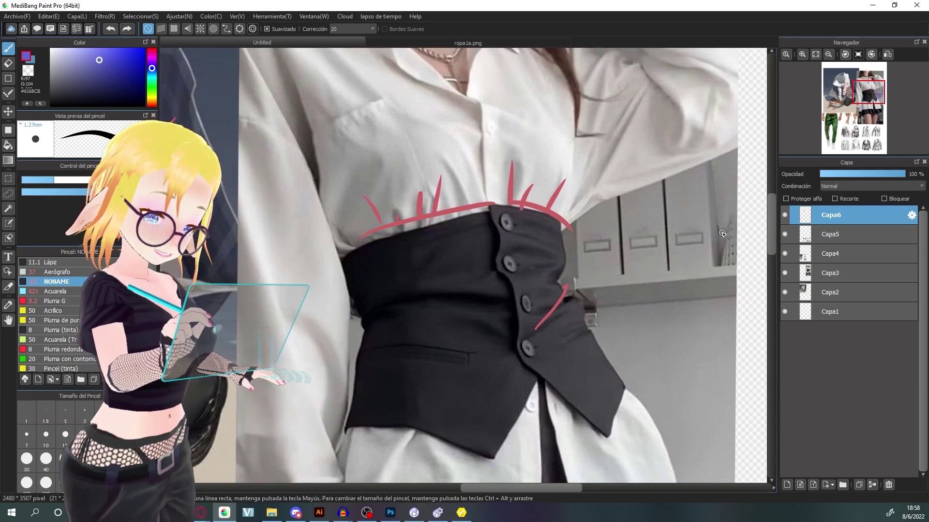
- Clear the red circle and cross from the illustrated shirt's sleeve and trace the forearm folds in blue
drag(655, 238, 686, 266)
drag(337, 208, 644, 218)
scroll(532, 247, up, 3)
scroll(452, 268, down, 1)
mouse_move(387, 254)
mouse_down()
mouse_move(512, 269)
mouse_move(525, 252)
mouse_up()
mouse_move(398, 252)
mouse_down()
mouse_move(535, 228)
mouse_move(453, 333)
mouse_up()
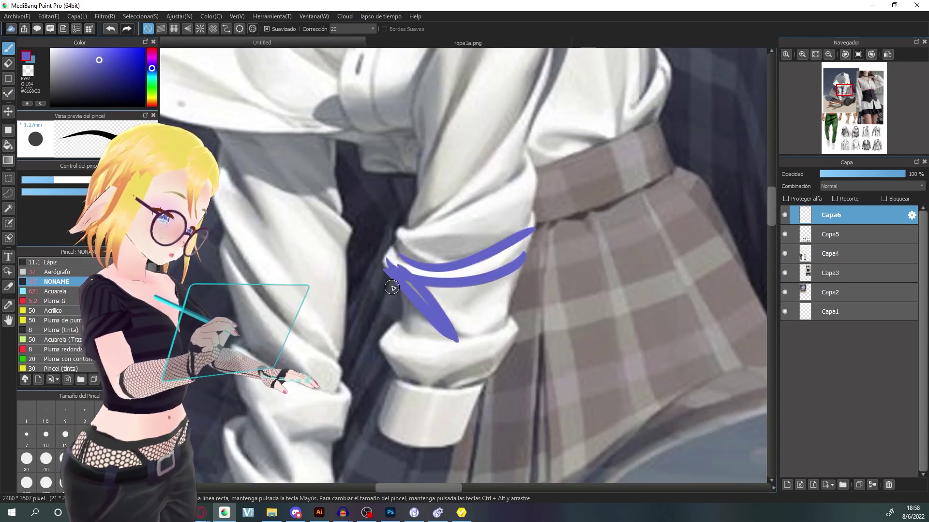
drag(392, 289, 464, 343)
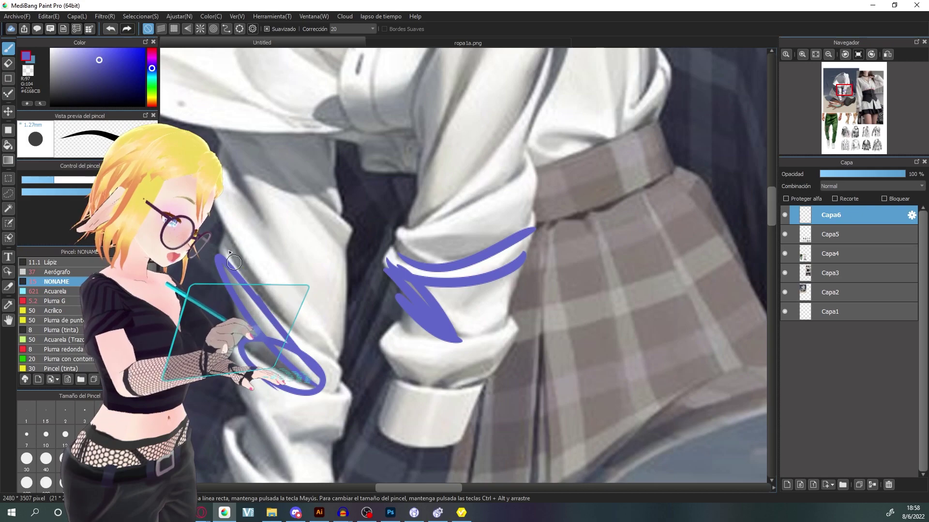
- Circle the groups of hoodie and jacket drawings on the reference sheet in blue
scroll(370, 253, down, 5)
drag(545, 257, 501, 313)
scroll(502, 313, up, 4)
scroll(502, 313, down, 5)
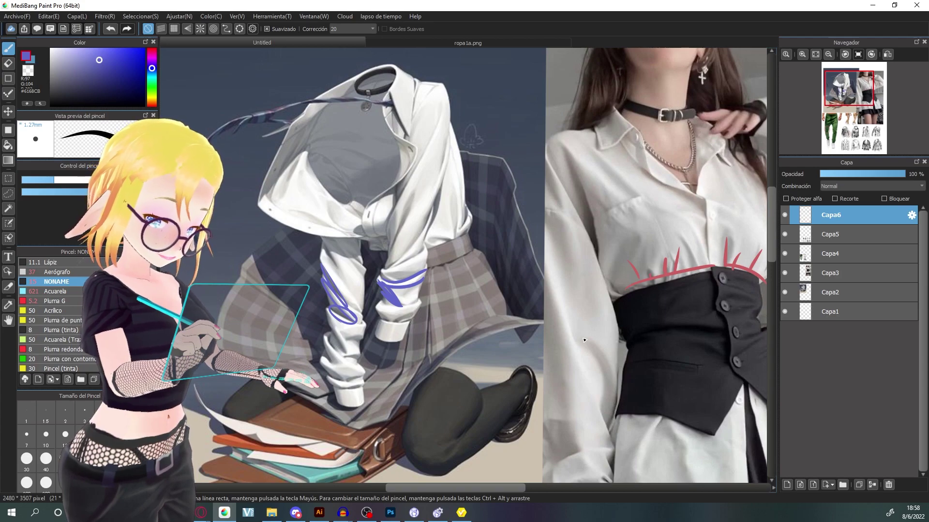
scroll(584, 340, down, 6)
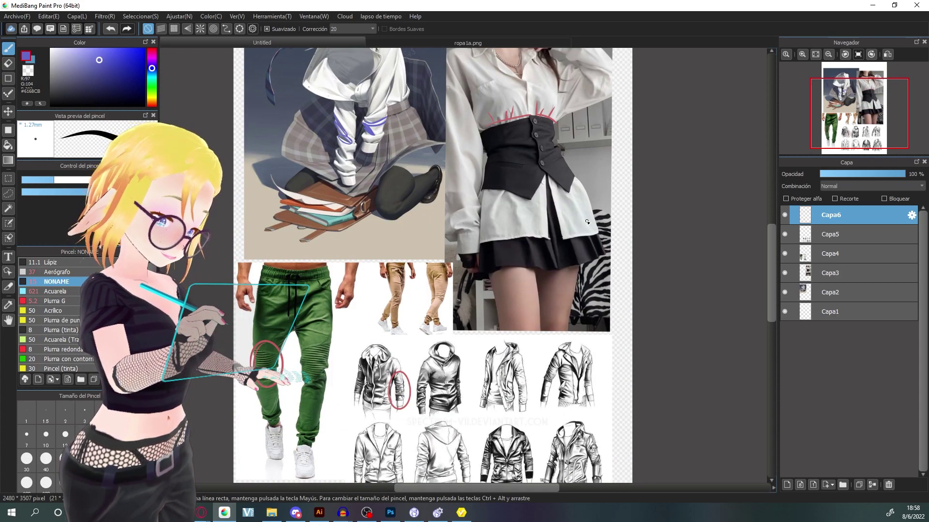
scroll(599, 215, down, 2)
scroll(614, 209, down, 1)
mouse_move(605, 249)
mouse_down()
mouse_move(584, 276)
mouse_move(594, 294)
mouse_up()
drag(556, 306, 577, 306)
drag(446, 389, 403, 408)
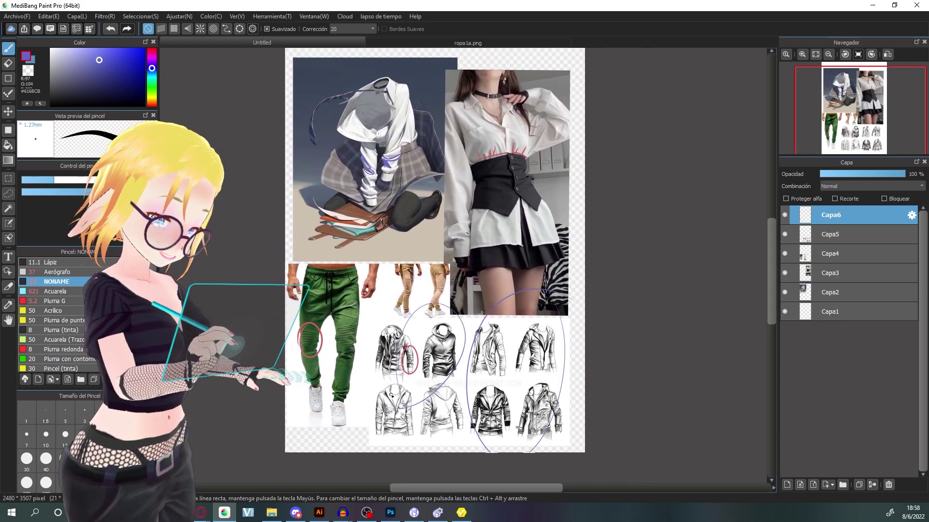
- Return to the ropa1a.png texture and add a new layer above the green fill layer
scroll(534, 179, up, 3)
scroll(483, 303, down, 2)
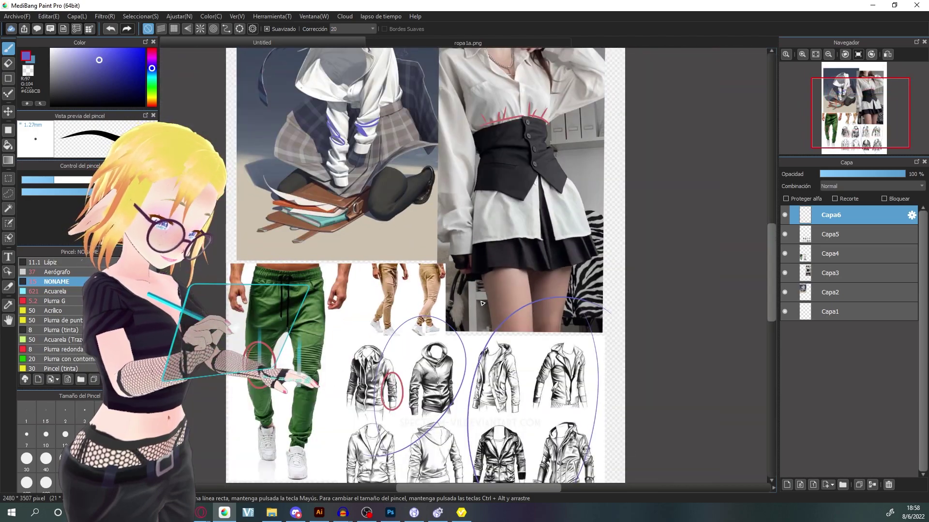
drag(592, 193, 573, 256)
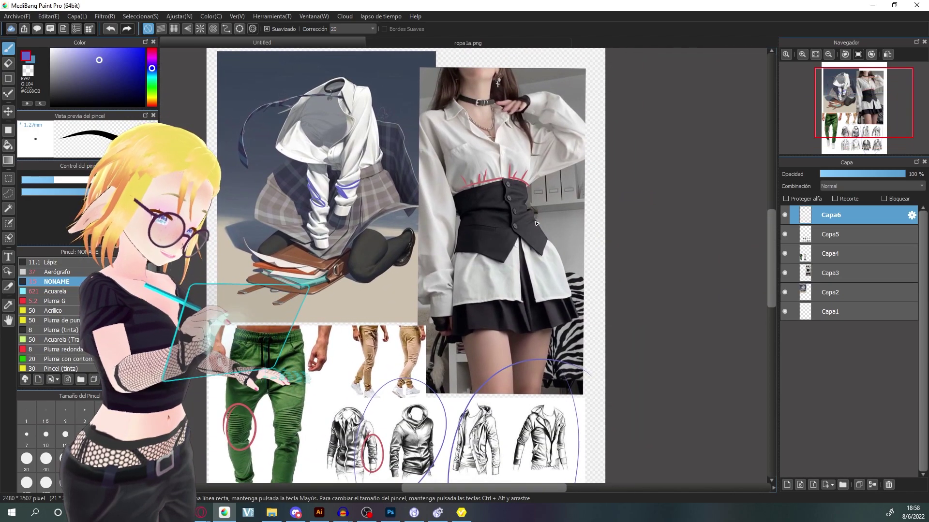
click(493, 43)
scroll(494, 63, up, 2)
click(786, 485)
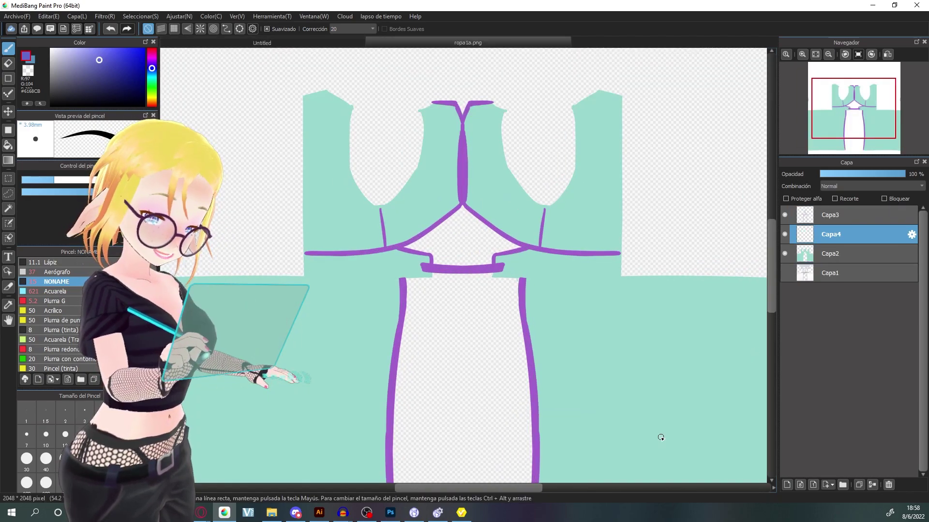
- Choose the Acuarela brush at 5.08 mm and test a light blue stroke on the green skirt
click(845, 54)
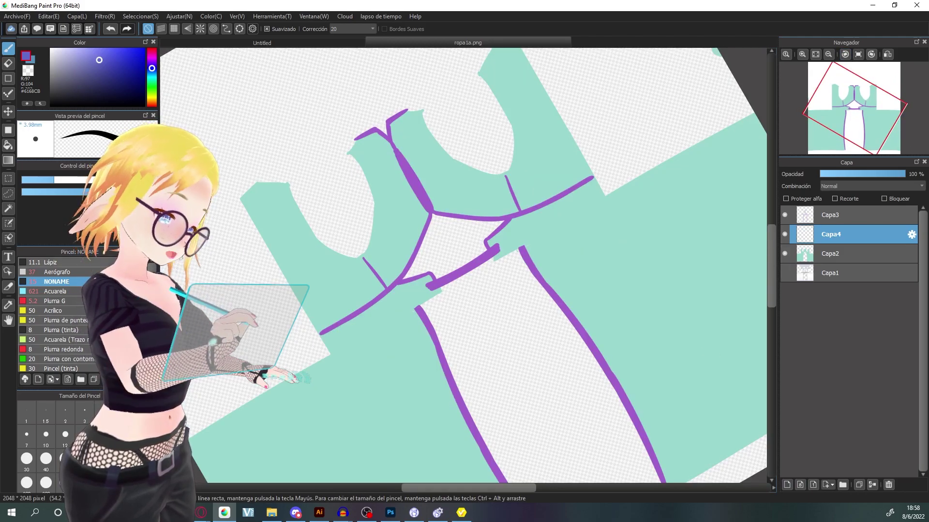
click(57, 291)
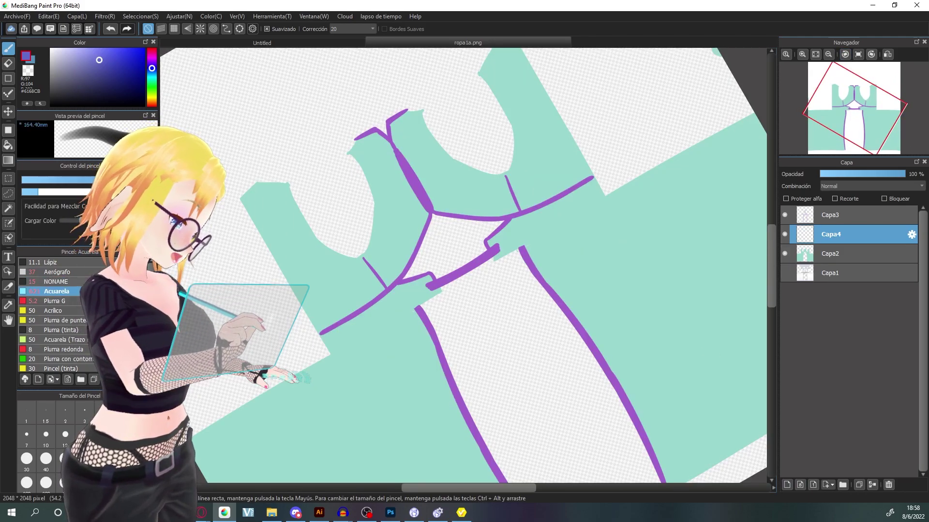
click(63, 180)
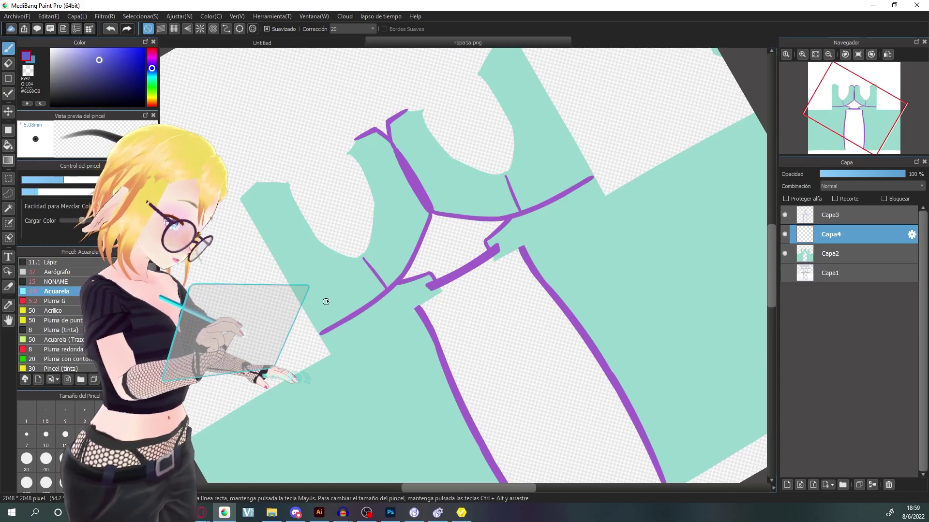
mouse_move(627, 288)
mouse_down()
mouse_move(712, 203)
mouse_move(736, 206)
mouse_up()
key(ctrl+z)
key(ctrl+z)
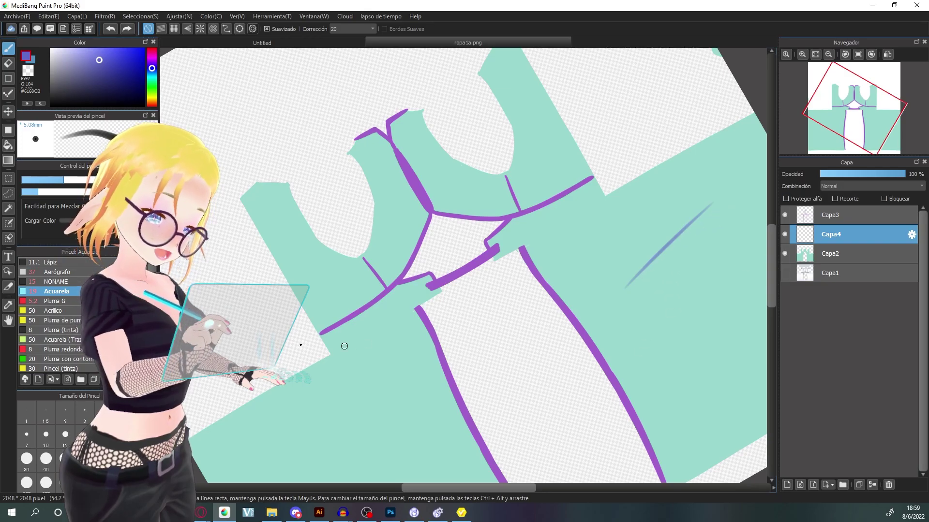
- Reduce the NONAME brush to 1.74 mm, undo the test stroke and switch back to the Acuarela brush
click(56, 281)
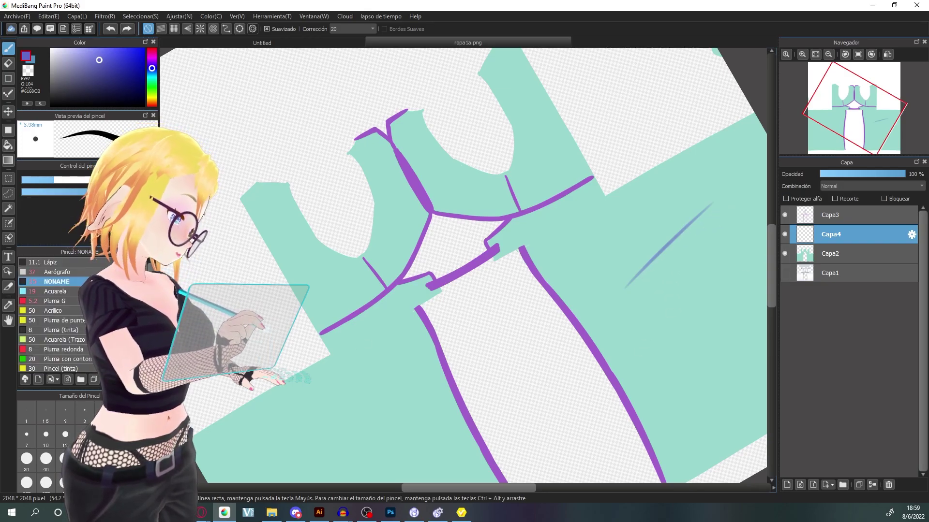
drag(32, 178, 34, 180)
click(27, 192)
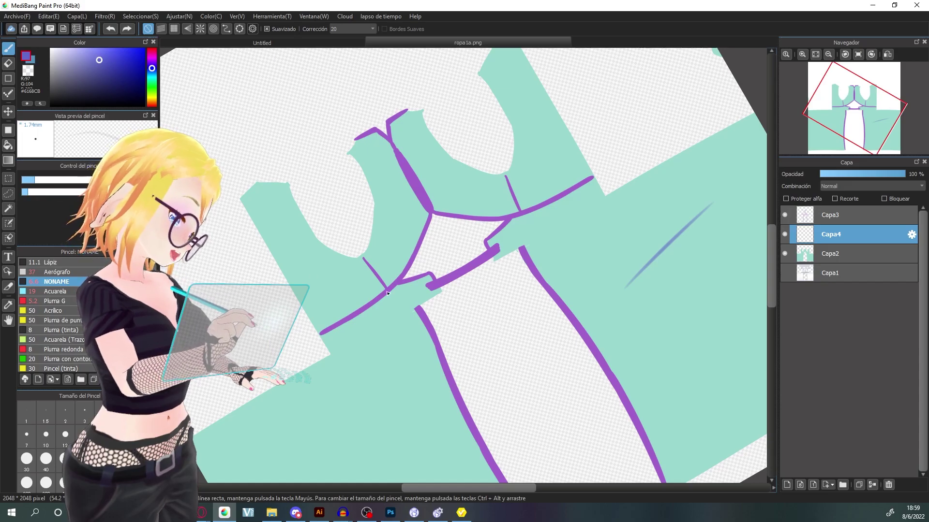
key(ctrl+z)
click(55, 291)
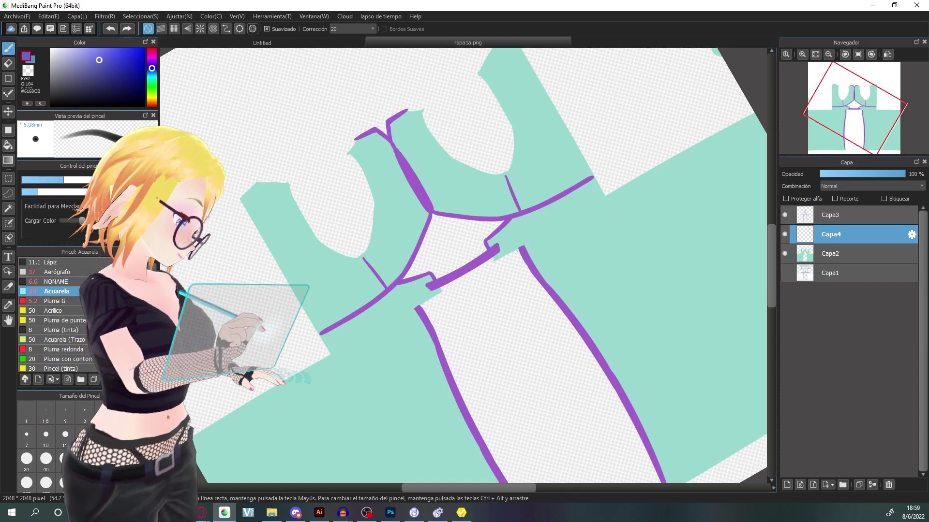
scroll(568, 244, up, 3)
scroll(569, 245, down, 5)
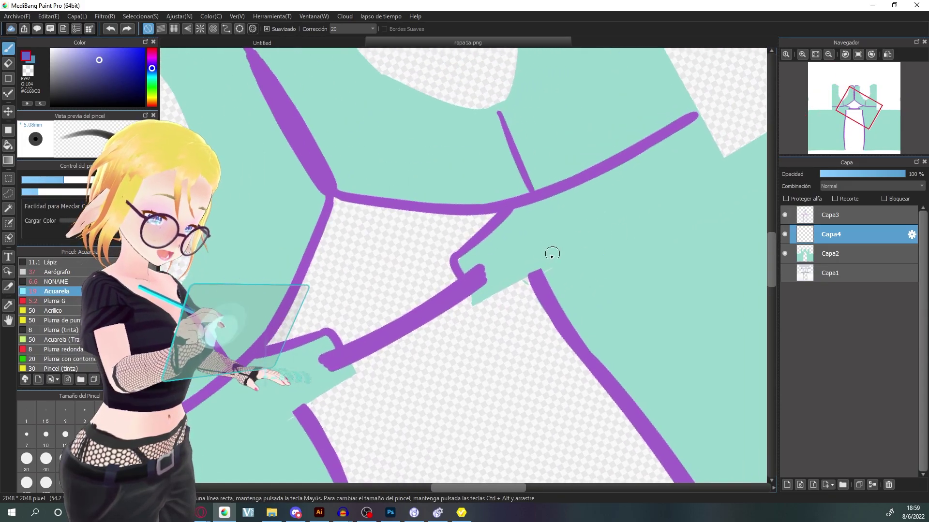
- Paint short blue fold strokes across the small side dart beside the armhole with the Acuarela brush
scroll(608, 247, up, 4)
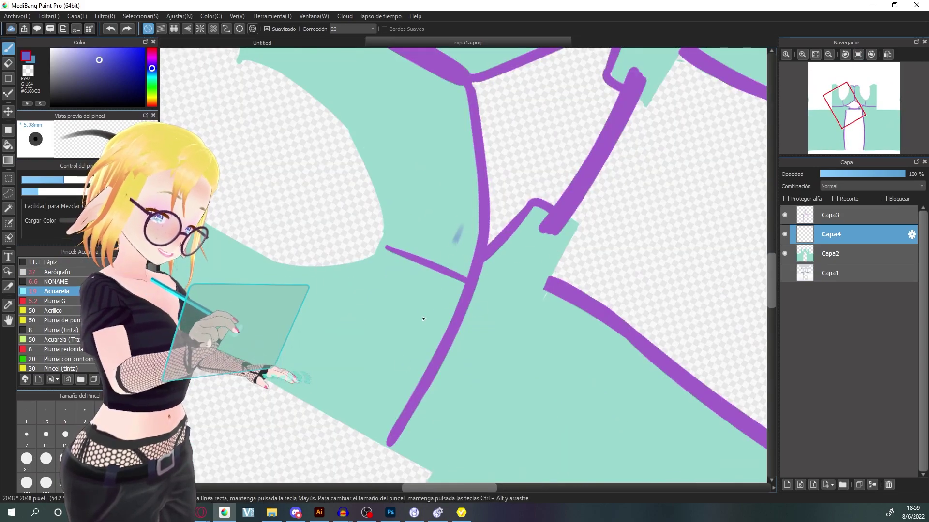
drag(460, 250, 418, 306)
drag(420, 252, 394, 336)
key(ctrl+z)
mouse_move(405, 241)
mouse_down()
mouse_move(391, 314)
mouse_move(411, 316)
mouse_up()
key(ctrl+z)
drag(486, 204, 498, 291)
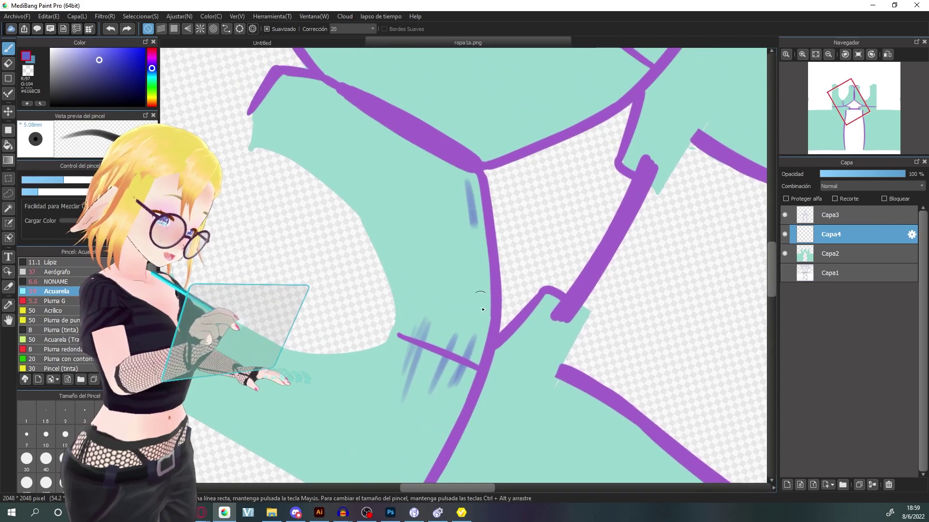
- Paint a few blue fold strokes running from the thick centre seam into the adjoining bodice panel
drag(445, 161, 448, 185)
drag(377, 121, 350, 174)
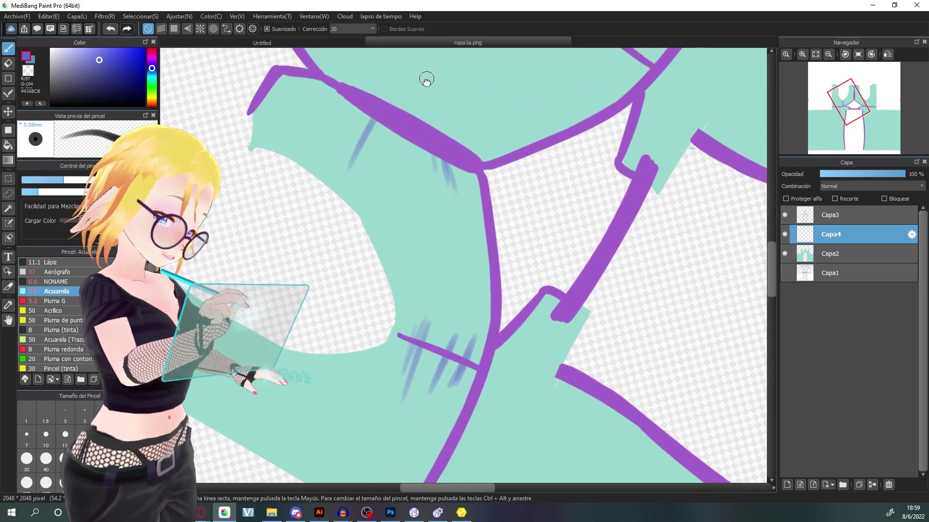
drag(426, 73, 438, 177)
mouse_move(374, 356)
mouse_down()
mouse_move(484, 290)
mouse_move(500, 222)
mouse_up()
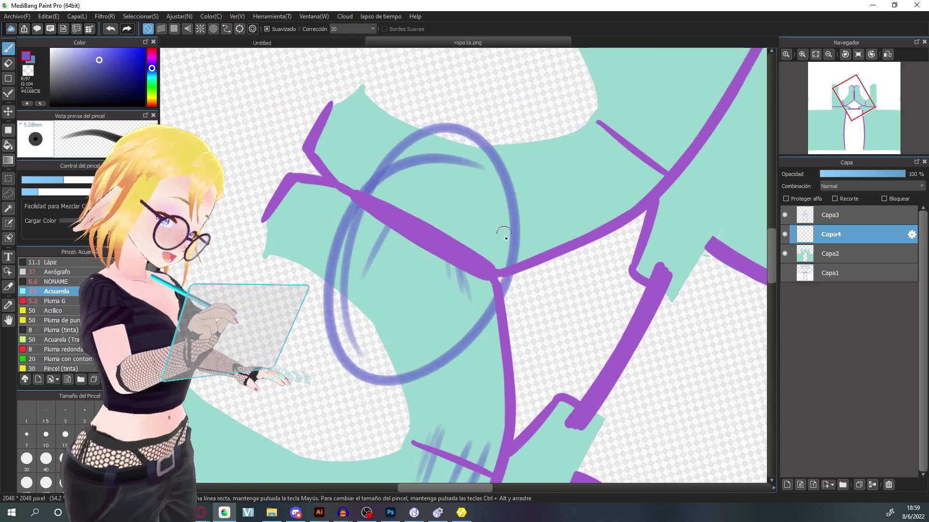
key(ctrl+z)
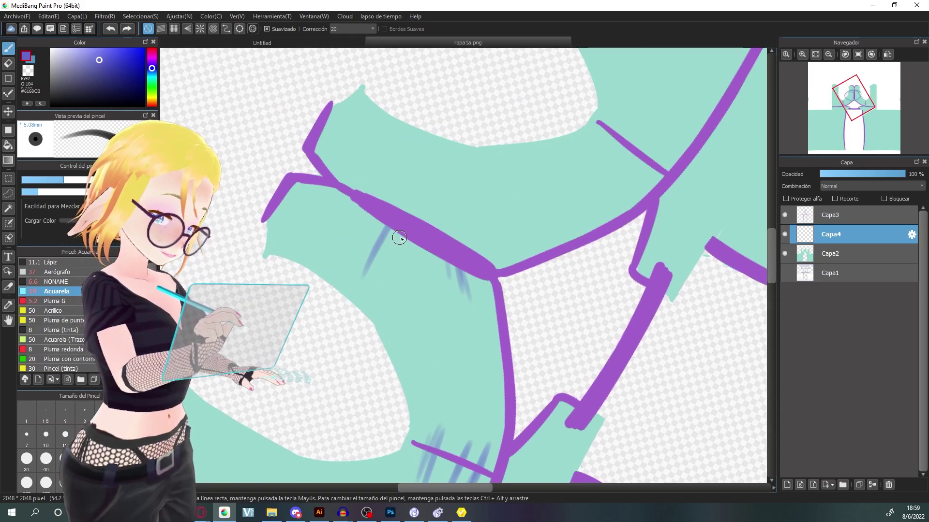
drag(398, 232, 397, 252)
drag(369, 129, 409, 168)
key(ctrl+z)
drag(570, 284, 602, 220)
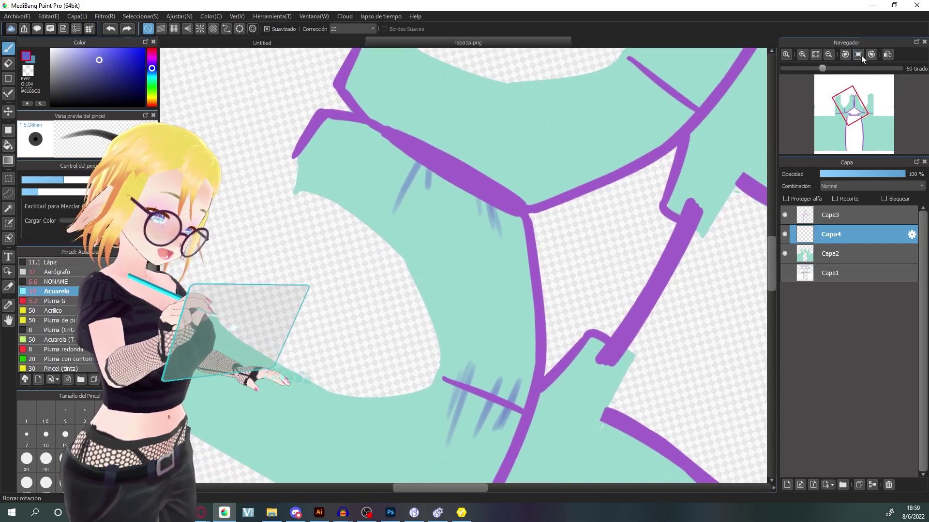
- Reset the canvas rotation and sketch a side-view torso in blue in the empty area above the dress pieces
click(859, 55)
scroll(556, 256, down, 2)
drag(433, 180, 453, 242)
key(ctrl+z)
drag(422, 111, 451, 256)
mouse_move(525, 103)
mouse_down()
mouse_move(535, 208)
mouse_move(500, 285)
mouse_move(598, 167)
mouse_move(532, 95)
mouse_up()
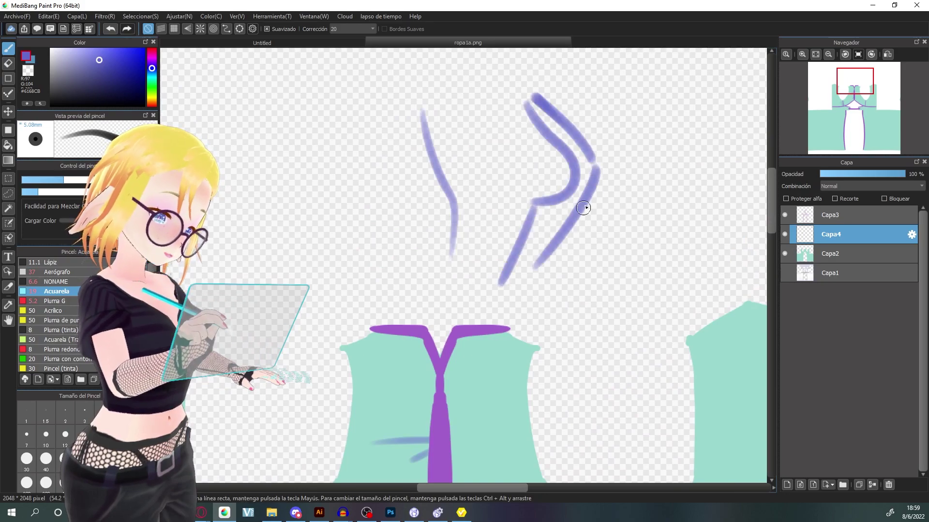
drag(598, 170, 490, 237)
mouse_move(554, 311)
mouse_down()
mouse_move(567, 234)
mouse_move(546, 296)
mouse_up()
key(ctrl+z)
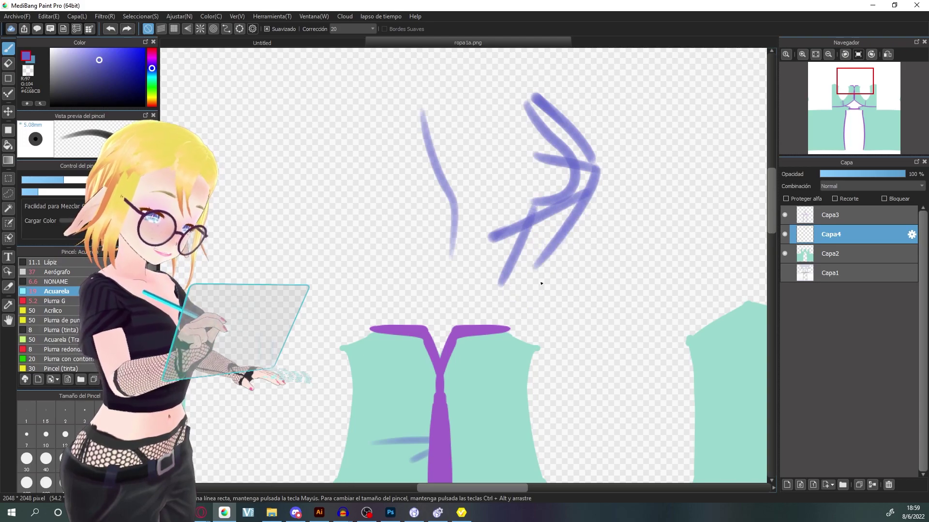
- Add waist, hip and crossing fold lines to the blue torso sketch above the dress pieces
mouse_move(558, 225)
mouse_down()
mouse_move(534, 220)
mouse_move(532, 259)
mouse_up()
drag(453, 216, 435, 295)
drag(522, 216, 540, 241)
key(ctrl+z)
drag(442, 229, 487, 243)
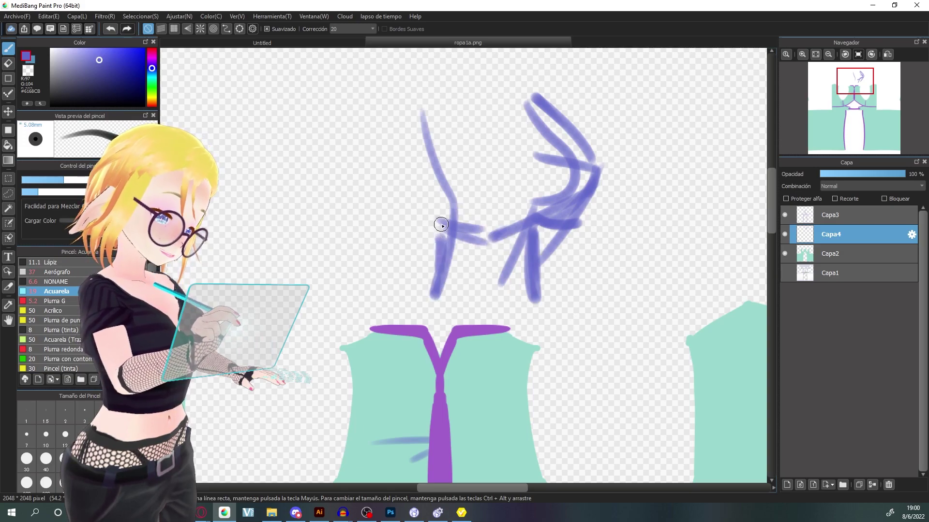
drag(394, 109, 474, 231)
- Erase the torso sketch above the dress pieces and rotate the canvas back for work on the bodice
key(e)
mouse_move(542, 266)
mouse_down()
mouse_move(632, 180)
mouse_move(445, 174)
mouse_up()
key(b)
mouse_move(531, 319)
mouse_down()
mouse_move(558, 203)
mouse_move(605, 92)
mouse_up()
click(845, 54)
click(845, 54)
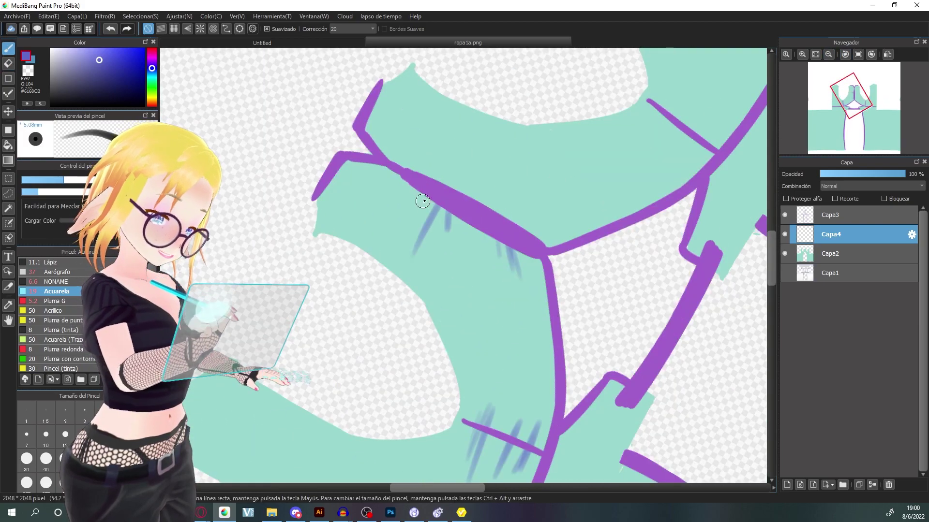
- Paint fold strokes on both sides of the thick centre seam and fanning out from its junction with the under-bust seams
drag(437, 205, 421, 224)
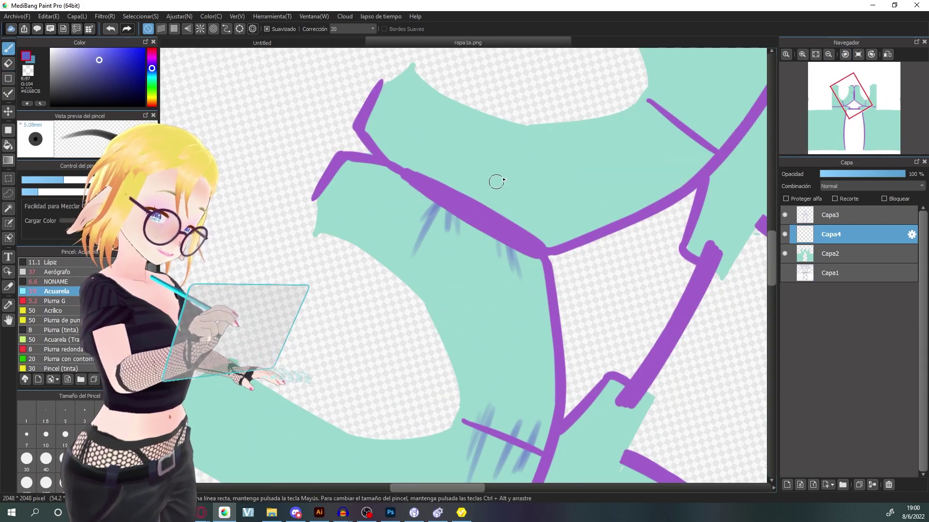
key(ctrl+z)
drag(465, 195, 492, 173)
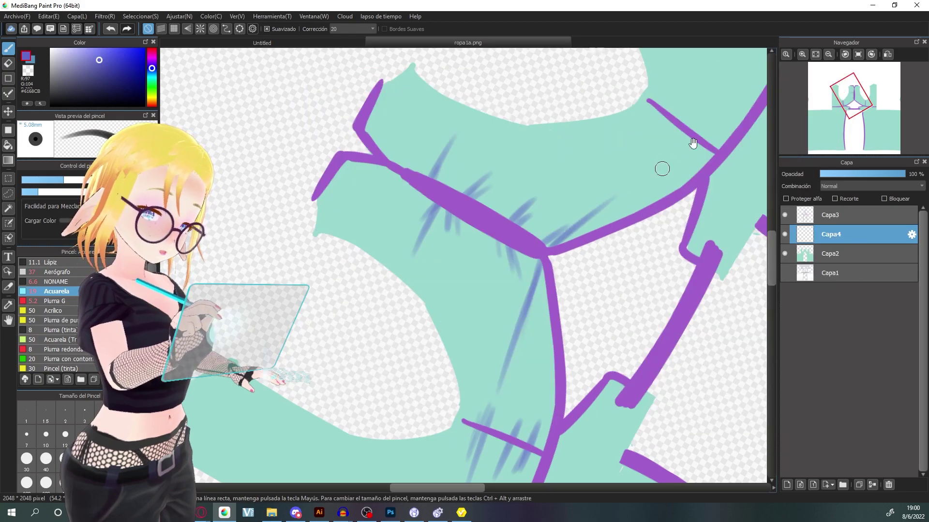
- Add more fold strokes across the side dart and shade along the lower part of the curved under-bust seam
drag(692, 143, 606, 225)
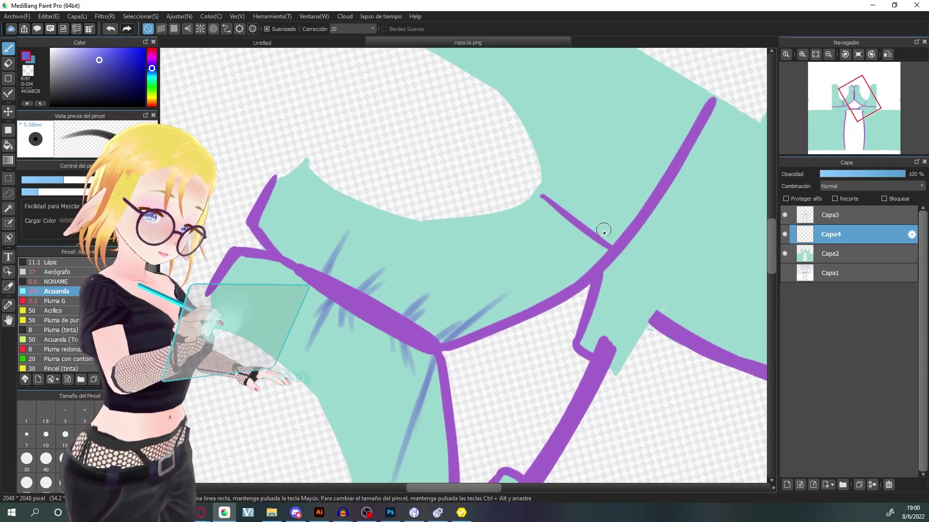
drag(561, 323, 674, 100)
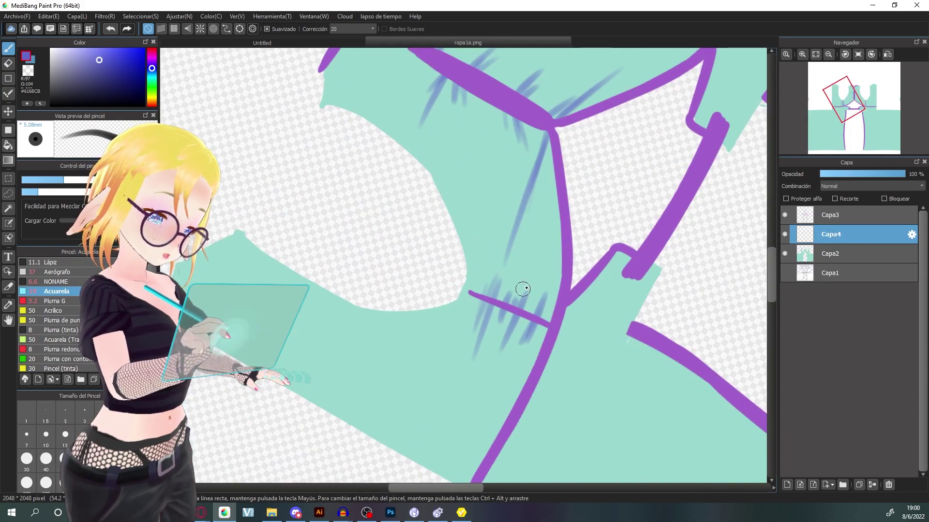
mouse_move(472, 306)
mouse_down()
mouse_move(507, 376)
mouse_move(499, 391)
mouse_move(586, 224)
mouse_move(628, 183)
mouse_move(543, 203)
mouse_move(524, 166)
mouse_up()
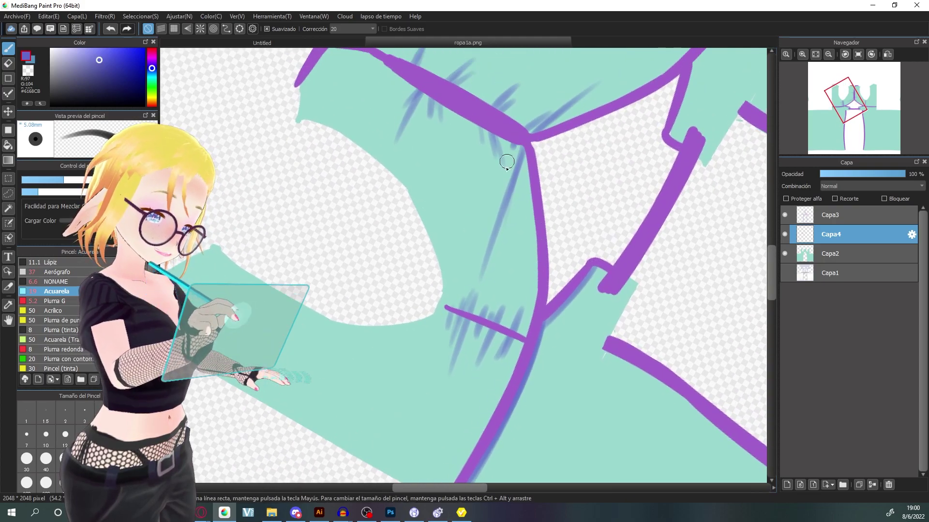
drag(456, 297, 550, 210)
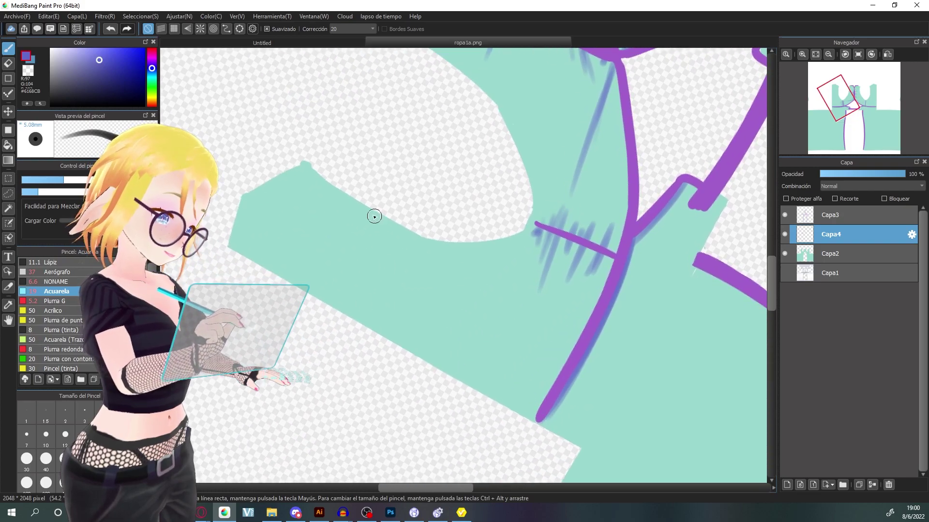
key(ctrl+z)
drag(338, 227, 369, 321)
key(ctrl+z)
drag(483, 176, 426, 234)
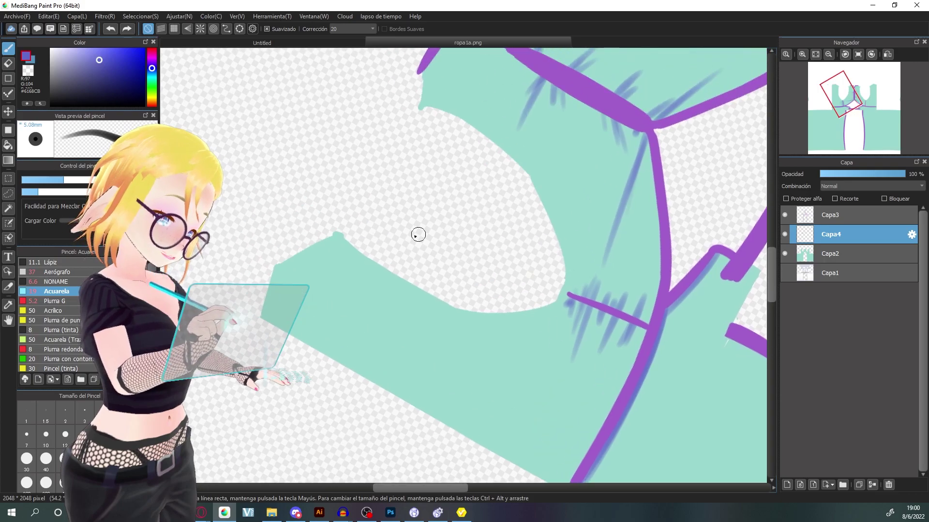
- Paint folds radiating from the armhole corner at the dart and a long diagonal fold on the outer bodice panel
mouse_move(548, 137)
mouse_down()
mouse_move(496, 252)
mouse_move(498, 297)
mouse_move(444, 258)
mouse_up()
mouse_move(353, 406)
mouse_down()
mouse_move(385, 313)
mouse_move(331, 429)
mouse_move(393, 375)
mouse_up()
key(ctrl+z)
drag(278, 311, 385, 387)
drag(446, 415, 543, 451)
key(ctrl+z)
key(ctrl+z)
drag(325, 304, 379, 402)
key(ctrl+z)
mouse_move(325, 298)
mouse_down()
mouse_move(410, 411)
mouse_move(468, 433)
mouse_move(438, 422)
mouse_move(325, 297)
mouse_move(427, 417)
mouse_up()
mouse_move(358, 333)
mouse_down()
mouse_move(420, 413)
mouse_move(329, 296)
mouse_up()
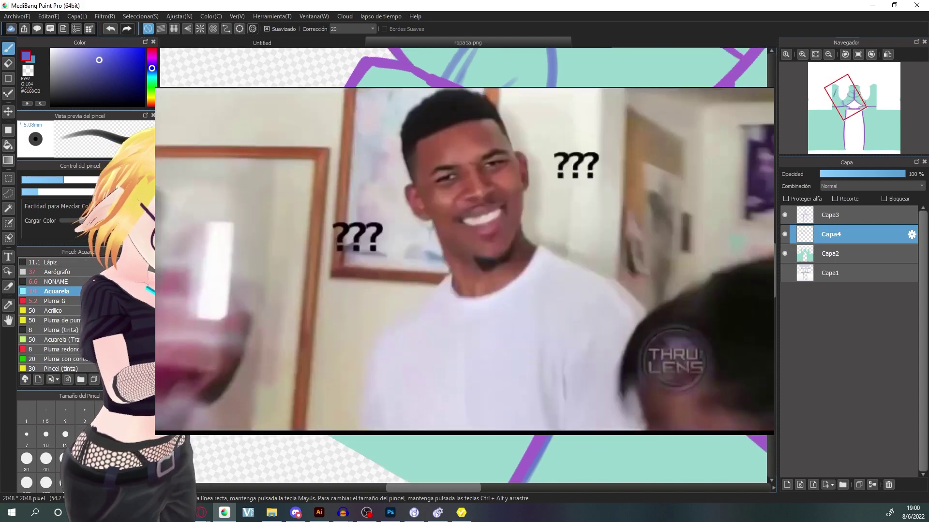
- Paint short fold strokes on the bodice near the collar end of the thick centre seam
drag(609, 263, 585, 270)
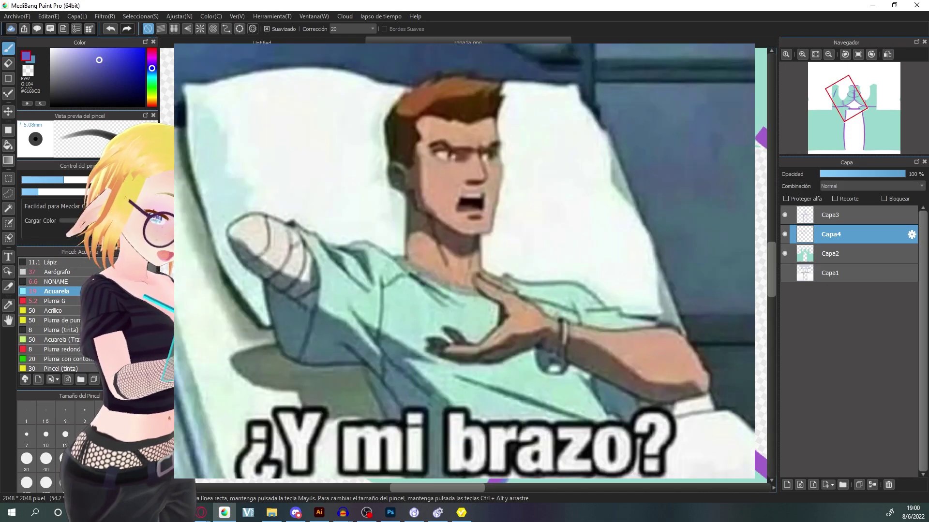
drag(325, 130, 301, 174)
mouse_move(333, 120)
mouse_down()
mouse_move(377, 123)
mouse_move(318, 151)
mouse_move(325, 128)
mouse_up()
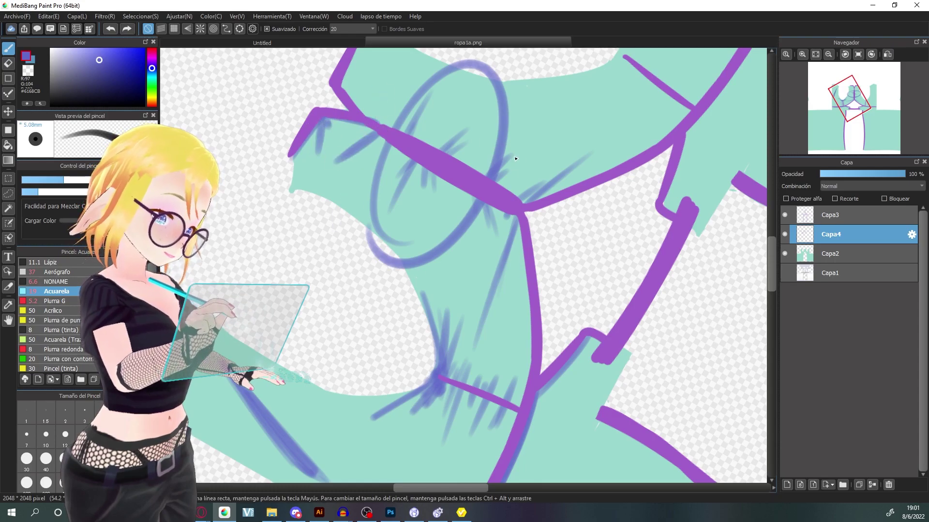
- Erase the blue guide oval around the thick centre seam while keeping the fold strokes
key(e)
mouse_move(385, 251)
mouse_down()
mouse_move(380, 141)
mouse_move(430, 84)
mouse_up()
drag(412, 261, 518, 139)
key(ctrl+z)
mouse_move(437, 75)
mouse_down()
mouse_move(498, 66)
mouse_move(430, 241)
mouse_up()
drag(437, 210, 389, 236)
- Shade along the edge of the thick centre seam and test shading strokes on the adjoining under-bust seams
key(b)
mouse_move(414, 161)
mouse_down()
mouse_move(378, 211)
mouse_move(416, 161)
mouse_move(463, 172)
mouse_move(460, 269)
mouse_move(465, 229)
mouse_move(469, 278)
mouse_move(419, 172)
mouse_move(386, 139)
mouse_move(508, 217)
mouse_move(378, 141)
mouse_move(501, 211)
mouse_up()
key(ctrl+z)
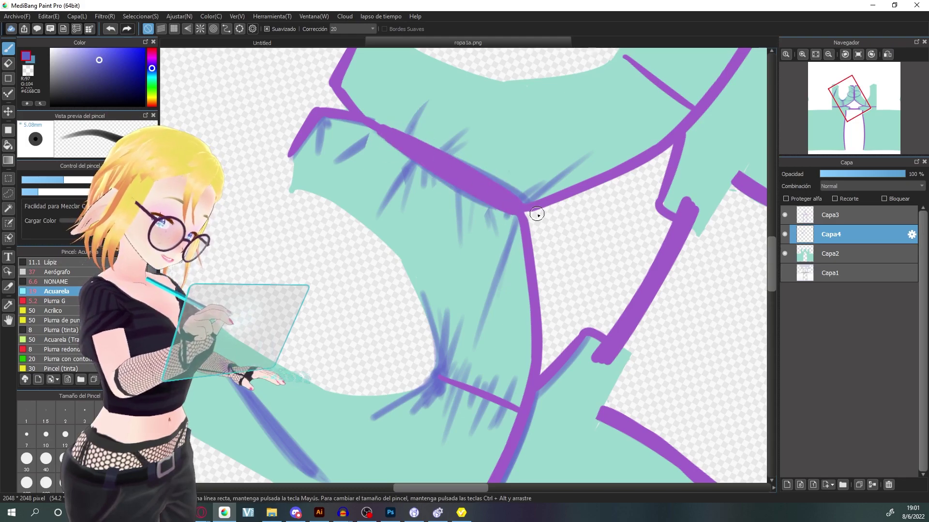
drag(546, 190, 668, 133)
key(ctrl+z)
drag(516, 214, 526, 260)
key(ctrl+z)
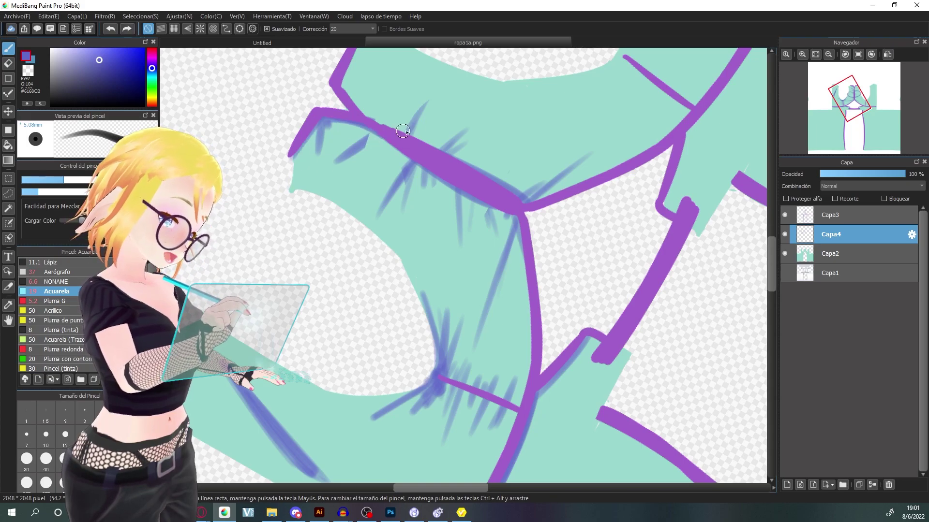
- Circle the skirt panel in blue and undo the guide marks
drag(589, 393, 447, 224)
drag(488, 320, 469, 156)
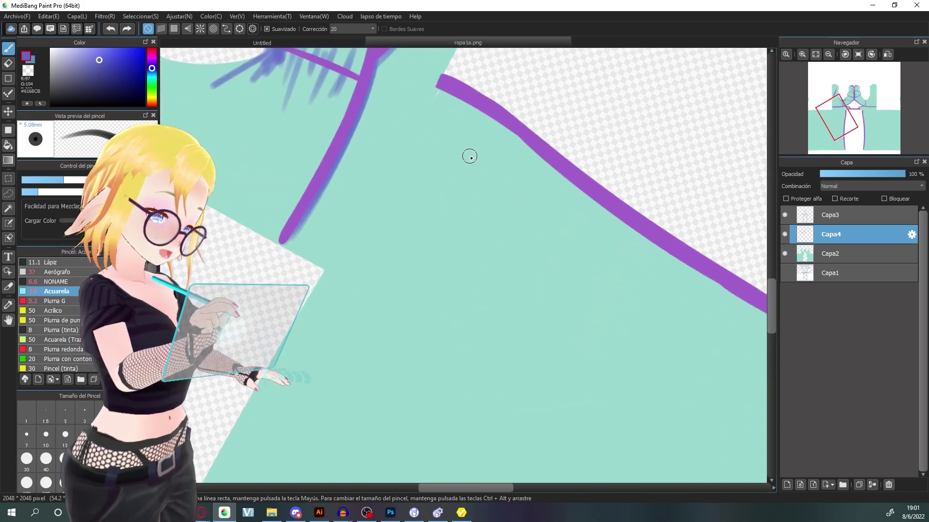
key(ctrl+minus)
key(ctrl+minus)
drag(553, 251, 466, 193)
mouse_move(377, 208)
mouse_down()
mouse_move(585, 269)
mouse_move(324, 387)
mouse_up()
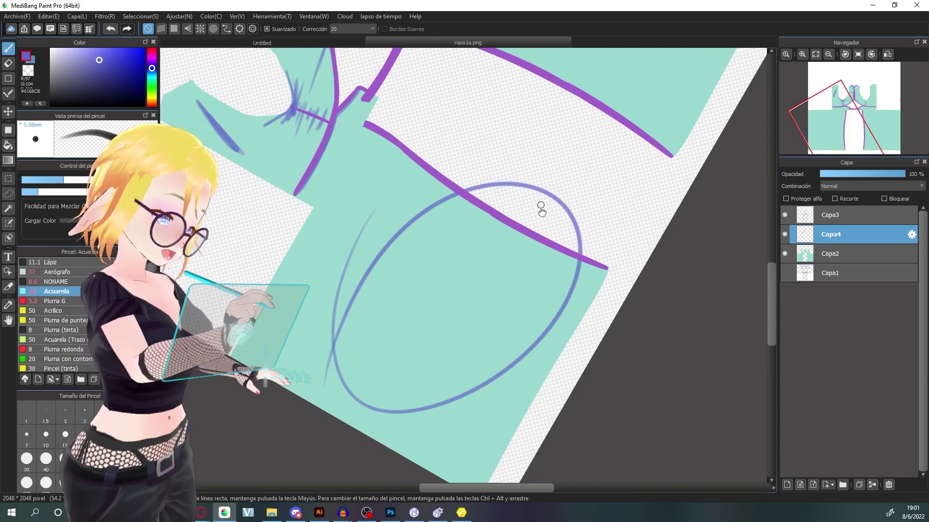
drag(544, 215, 556, 314)
key(ctrl+z)
key(ctrl+minus)
key(ctrl+minus)
key(ctrl+minus)
drag(556, 349, 563, 331)
key(ctrl+plus)
key(ctrl+plus)
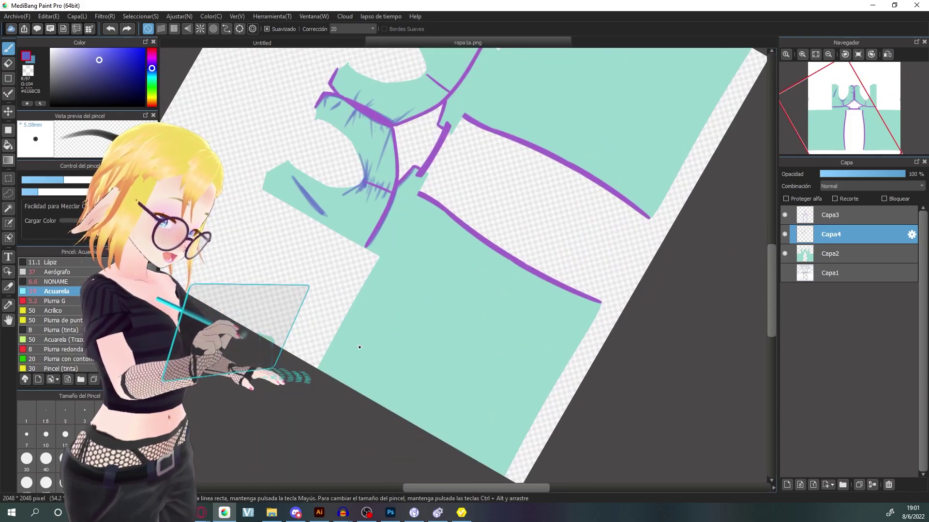
- Shade beneath the end of the waist strap and along the purple edge of the skirt panel
scroll(429, 128, up, 2)
scroll(387, 220, up, 2)
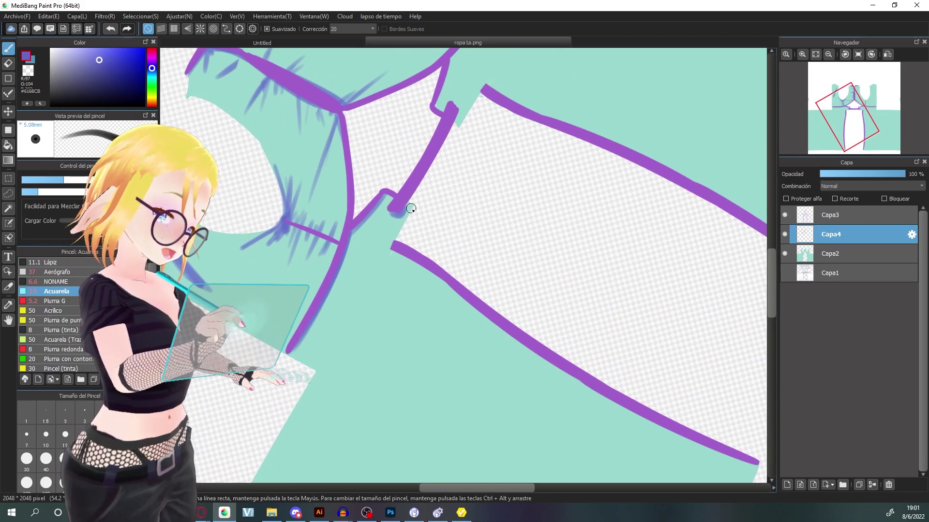
mouse_move(402, 215)
mouse_down()
mouse_move(407, 206)
mouse_move(434, 224)
mouse_up()
drag(428, 310, 428, 138)
drag(409, 130, 340, 245)
mouse_move(463, 265)
mouse_down()
mouse_move(431, 258)
mouse_move(416, 300)
mouse_up()
drag(367, 164, 385, 212)
drag(455, 233, 482, 259)
mouse_move(521, 270)
mouse_down()
mouse_move(439, 223)
mouse_move(634, 329)
mouse_up()
- Paint folds fanning out from the skirt panel's upper corner toward the waist
mouse_move(377, 242)
mouse_down()
mouse_move(414, 180)
mouse_move(420, 336)
mouse_up()
drag(379, 437, 445, 258)
drag(411, 386, 457, 173)
key(ctrl+z)
mouse_move(446, 117)
mouse_down()
mouse_move(447, 188)
mouse_move(404, 400)
mouse_up()
drag(414, 386, 450, 214)
drag(426, 362, 453, 173)
drag(434, 311, 447, 97)
- Paint long fold strokes farther down the skirt panel, away from its upper corner
drag(437, 178, 548, 440)
mouse_move(389, 359)
mouse_down()
mouse_move(449, 255)
mouse_move(369, 328)
mouse_up()
key(ctrl+z)
drag(444, 254, 371, 331)
drag(427, 270, 430, 414)
- Paint a second diagonal fold on the outer bodice panel and refine its edge with the eraser and brush
drag(278, 436, 258, 368)
drag(273, 332, 307, 396)
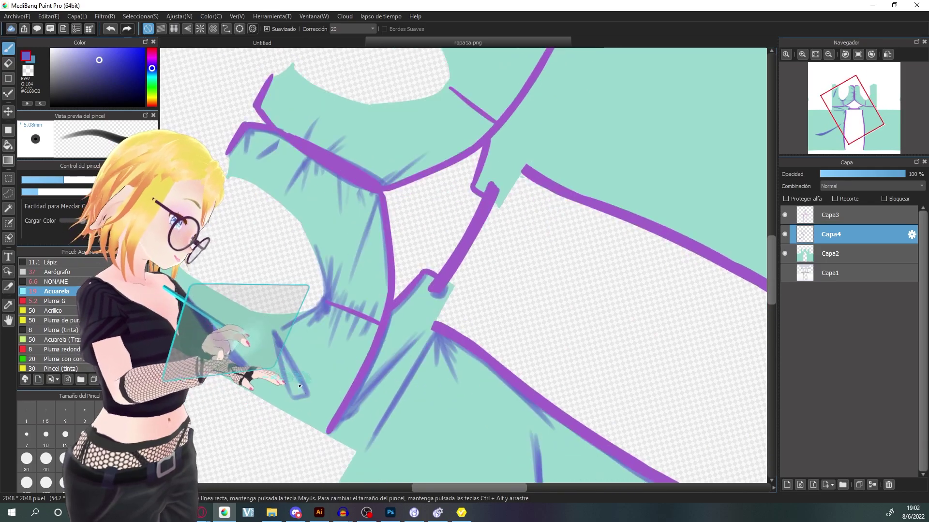
key(ctrl+minus)
key(ctrl+z)
drag(334, 315, 356, 351)
key(ctrl+plus)
drag(450, 343, 518, 332)
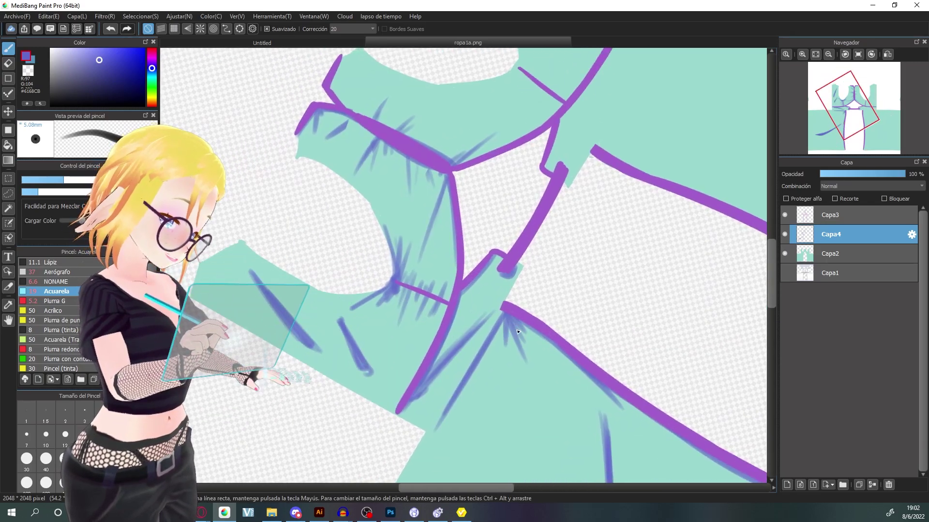
key(e)
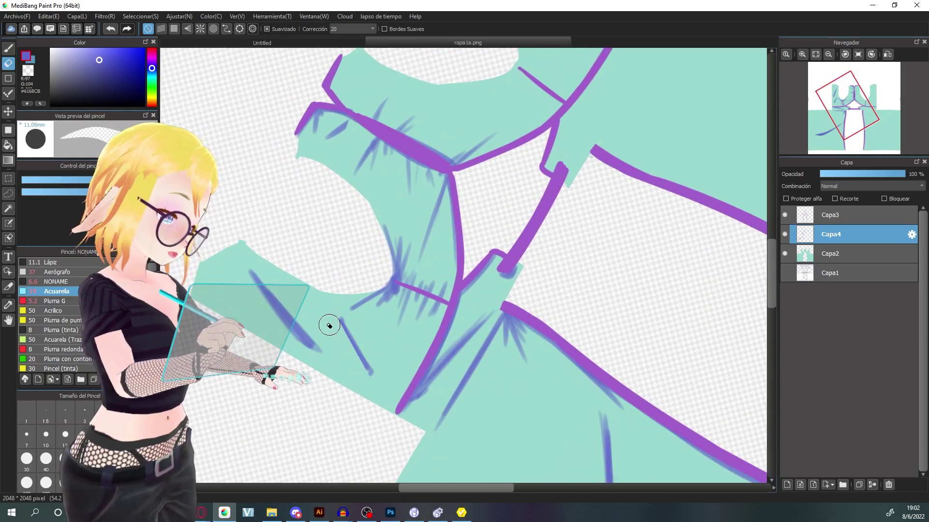
key(b)
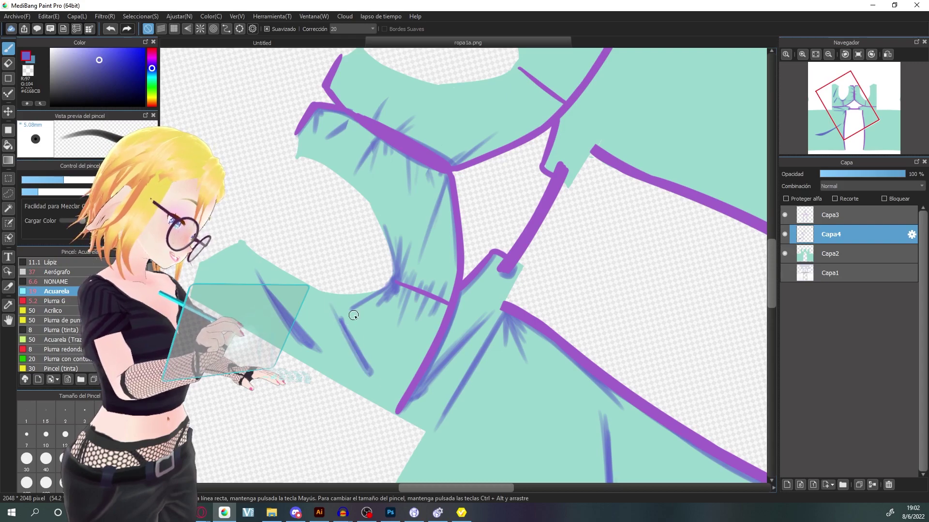
- Darken and widen the fold running down from the centre seam junction beside the under-bust seam
scroll(422, 425, down, 1)
scroll(422, 425, up, 1)
drag(503, 208, 513, 296)
scroll(432, 360, up, 2)
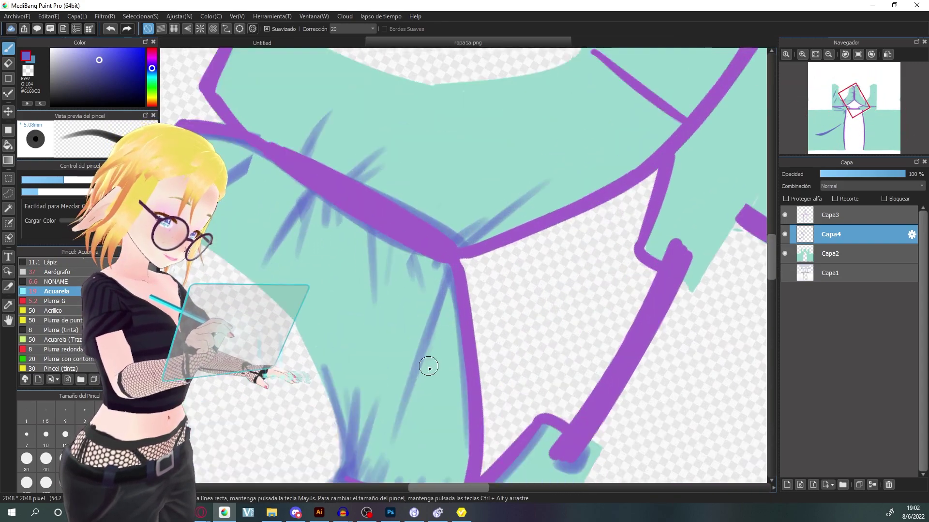
scroll(504, 361, down, 3)
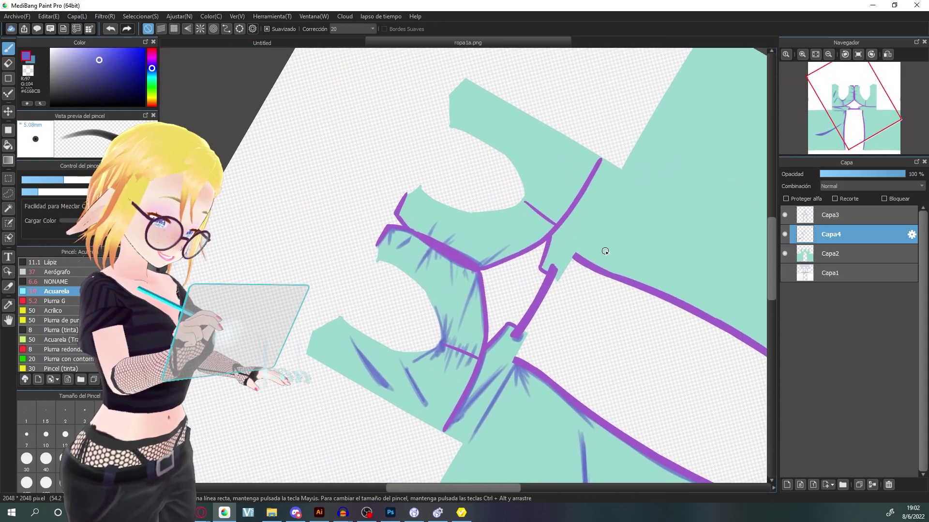
drag(605, 250, 591, 229)
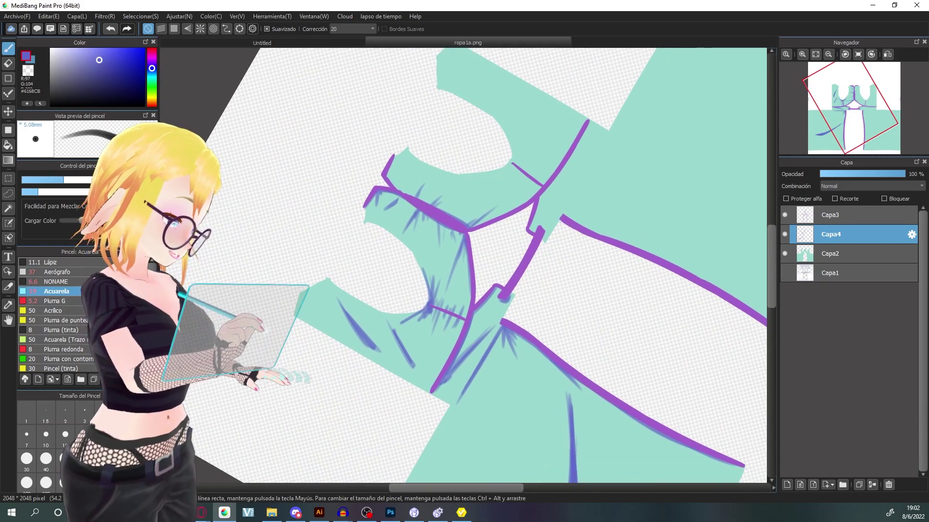
scroll(219, 323, up, 3)
mouse_move(467, 201)
mouse_down()
mouse_move(450, 330)
mouse_move(476, 329)
mouse_move(454, 286)
mouse_up()
key(ctrl+z)
drag(559, 218, 560, 219)
key(ctrl+z)
drag(465, 213, 457, 283)
- Try softening the fold beside the under-bust seam with the Aerógrafo brush
drag(459, 237, 429, 350)
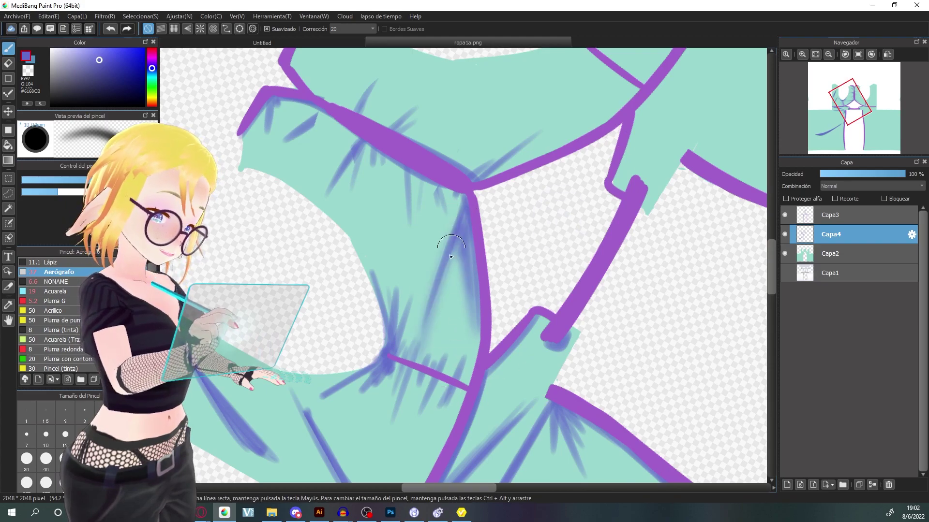
key(ctrl+z)
drag(466, 217, 432, 321)
key(ctrl+z)
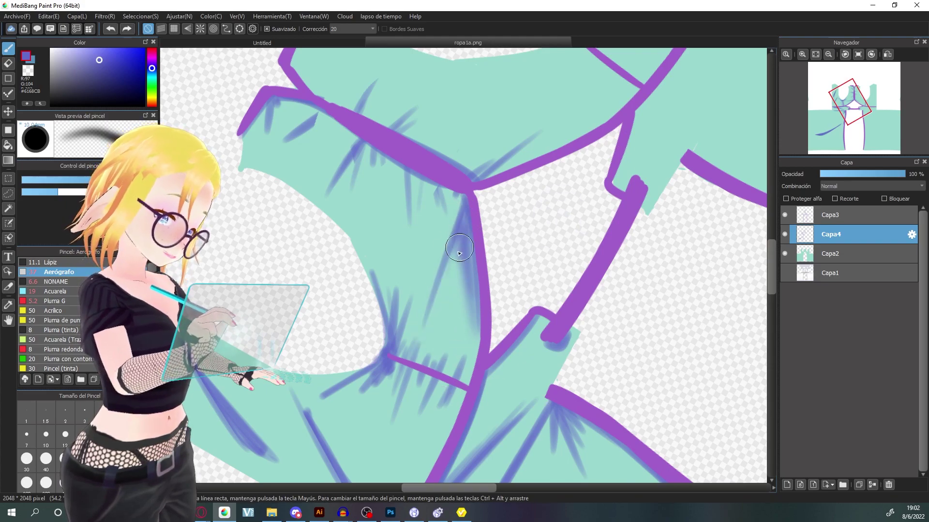
- Enlarge the Aerógrafo brush to 98.76 mm and spray broad soft shadows over the side bodice panel and the upper bodice seam
drag(469, 400, 498, 276)
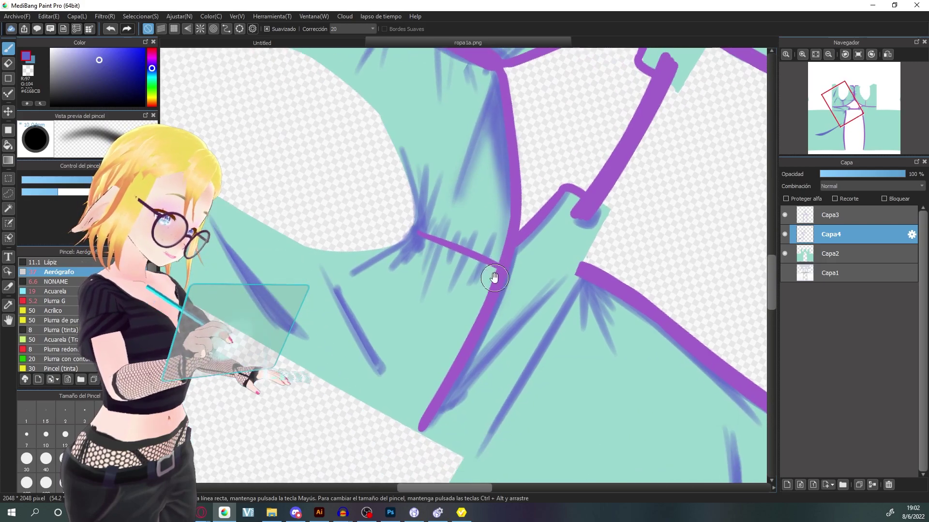
click(118, 180)
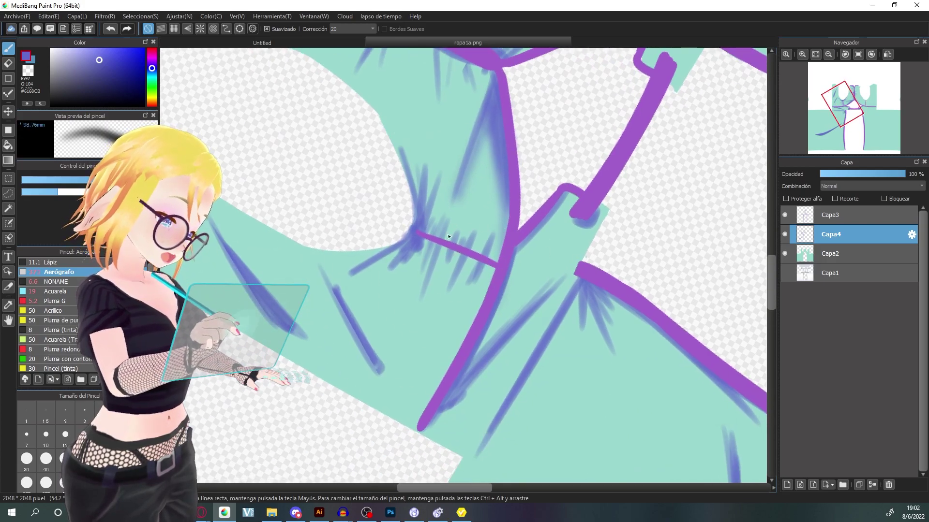
drag(447, 246, 534, 255)
mouse_move(335, 292)
mouse_down()
mouse_move(273, 291)
mouse_move(314, 324)
mouse_up()
drag(387, 338, 411, 349)
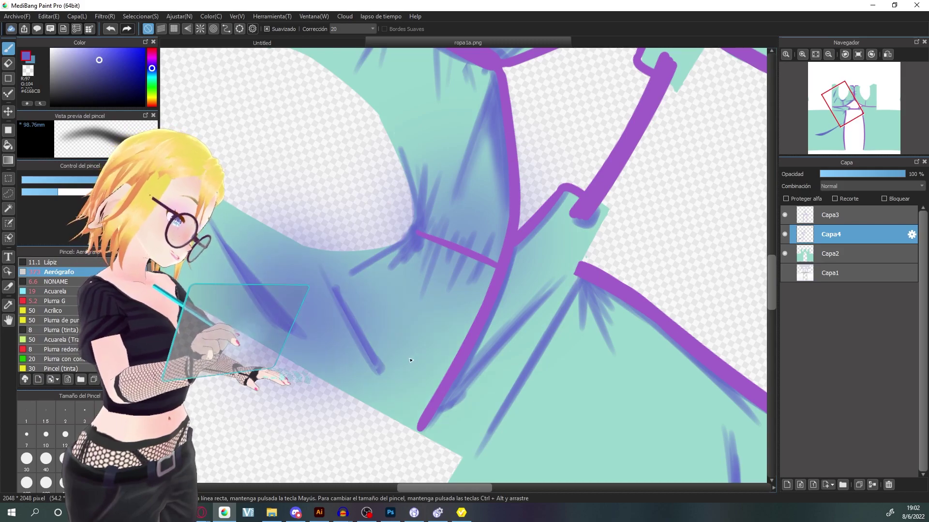
key(ctrl+z)
key(ctrl+z)
drag(367, 319, 411, 353)
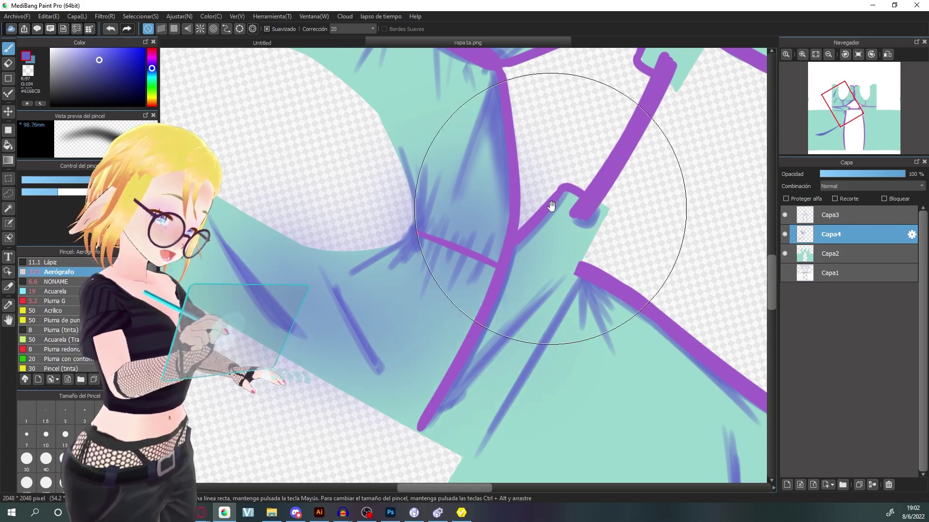
drag(549, 218, 550, 403)
mouse_move(358, 207)
mouse_down()
mouse_move(398, 216)
mouse_move(409, 229)
mouse_up()
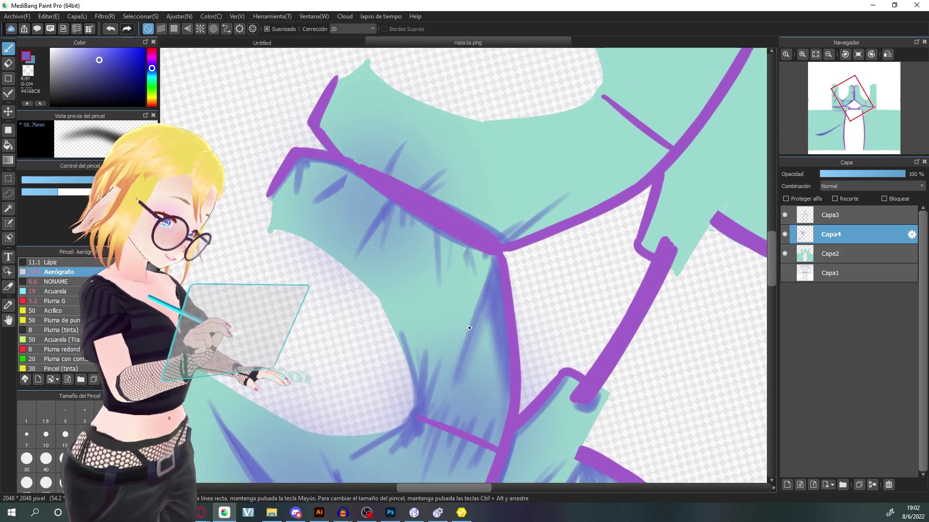
- Examine the airbrushed shading on the bodice up close and across the whole dress texture
scroll(463, 248, down, 3)
drag(579, 330, 572, 294)
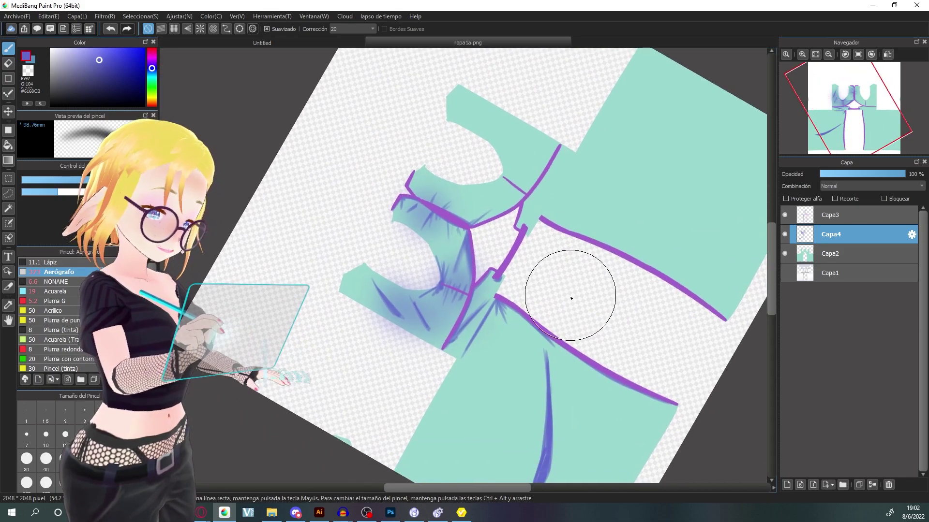
scroll(518, 289, up, 2)
scroll(484, 266, up, 1)
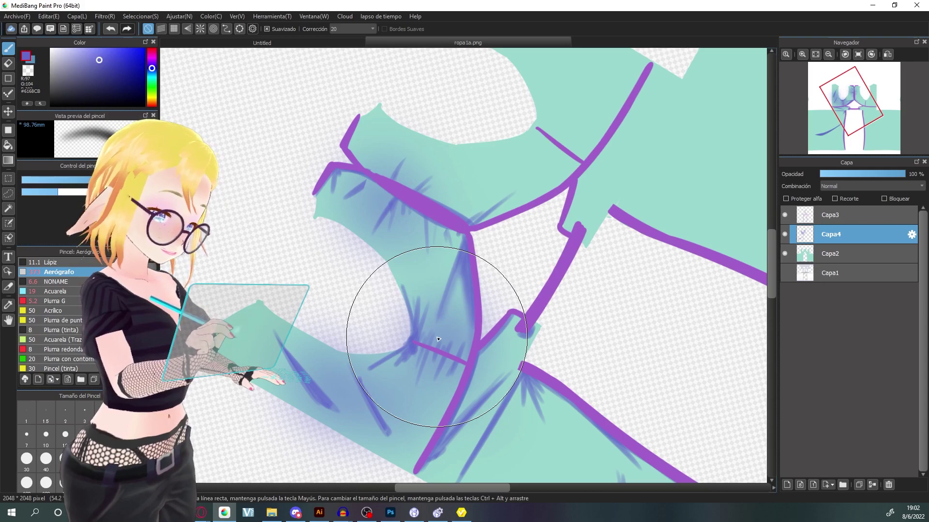
scroll(682, 248, up, 1)
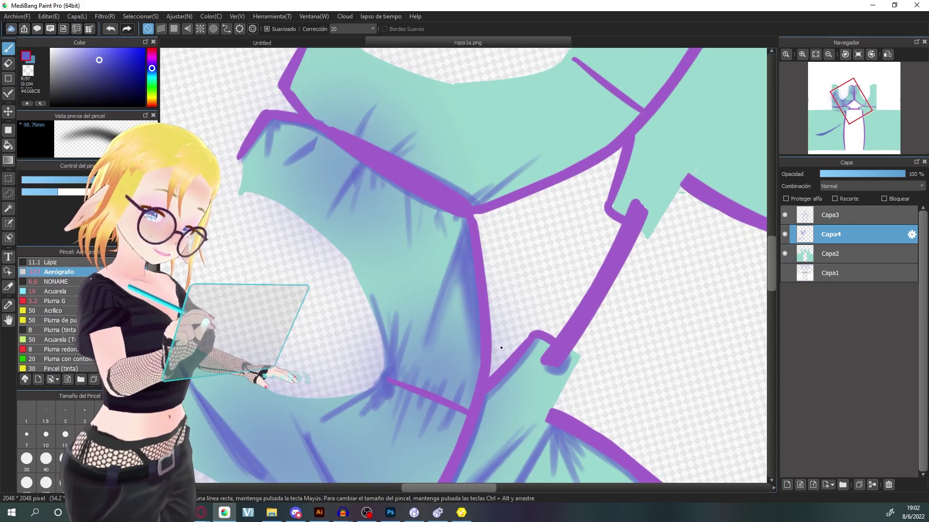
scroll(571, 339, down, 1)
drag(566, 314, 597, 218)
scroll(597, 218, down, 1)
drag(634, 316, 627, 282)
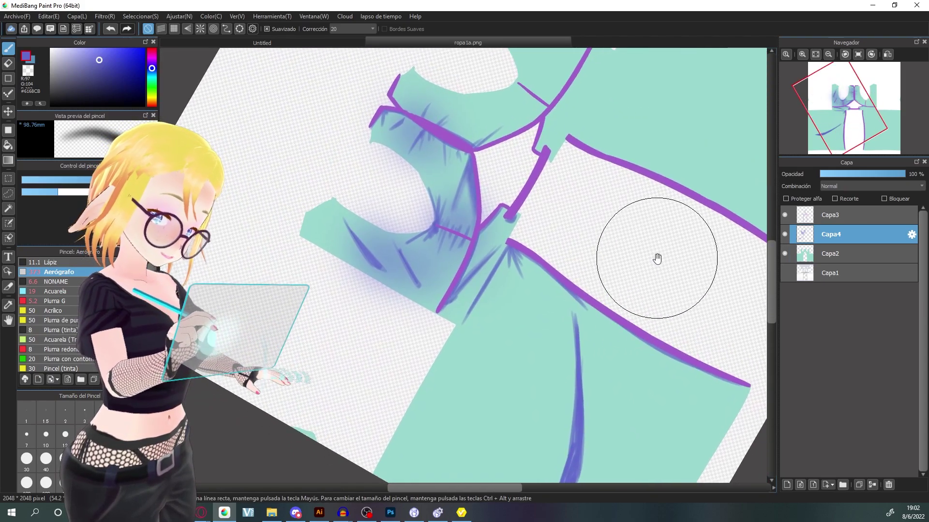
drag(654, 255, 614, 249)
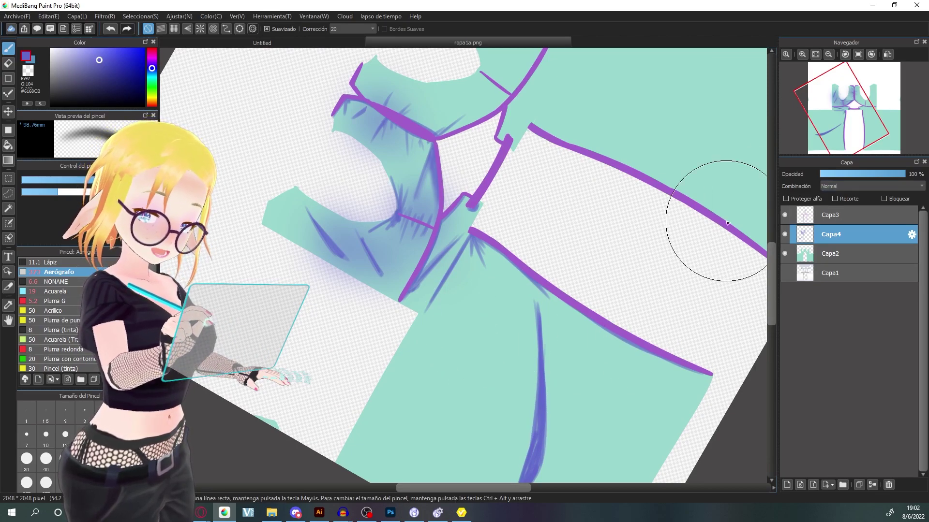
- Set the Capa4 shading layer to Multiplicación blending and lower its opacity to 27%
click(860, 185)
click(861, 206)
click(856, 186)
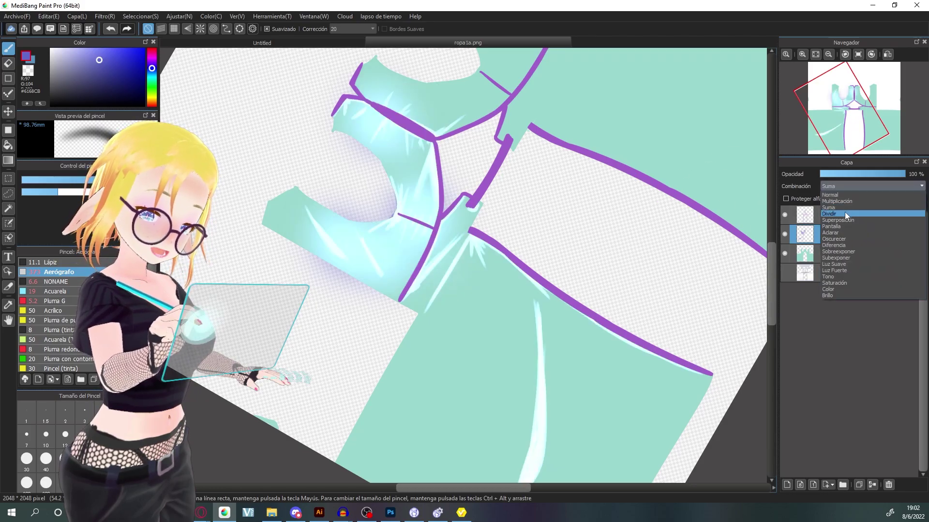
click(851, 204)
drag(838, 177, 849, 176)
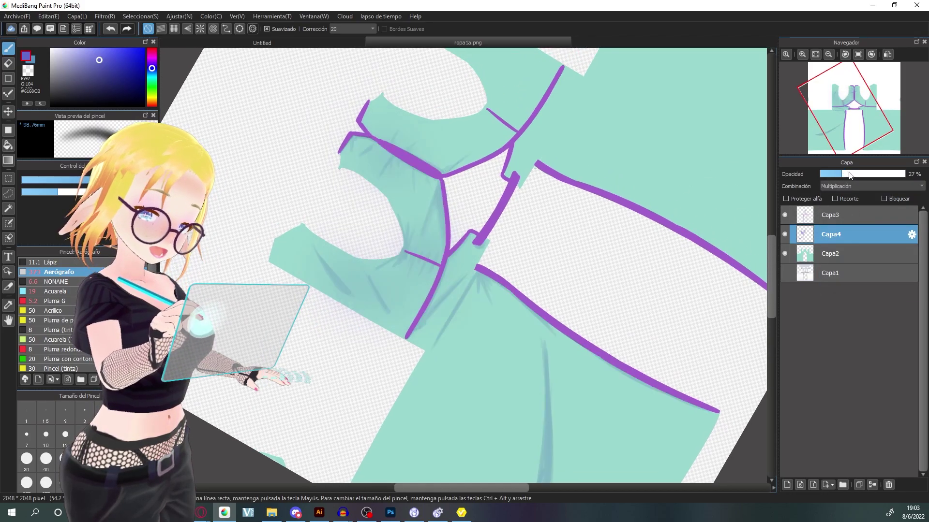
- Paint folds fanning out from the skirt panel's upper corner with the Aerógrafo brush at 8.33 mm
key(ctrl+plus)
key(ctrl+plus)
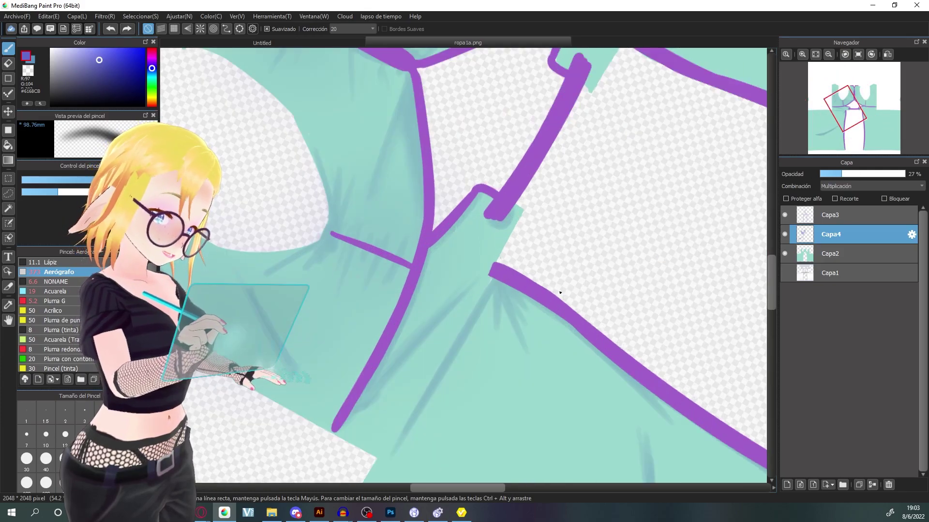
mouse_move(557, 292)
mouse_down()
mouse_move(493, 293)
mouse_move(419, 420)
mouse_up()
mouse_move(488, 372)
mouse_down()
mouse_move(498, 290)
mouse_move(518, 386)
mouse_move(556, 385)
mouse_move(513, 290)
mouse_move(653, 411)
mouse_up()
key(ctrl+z)
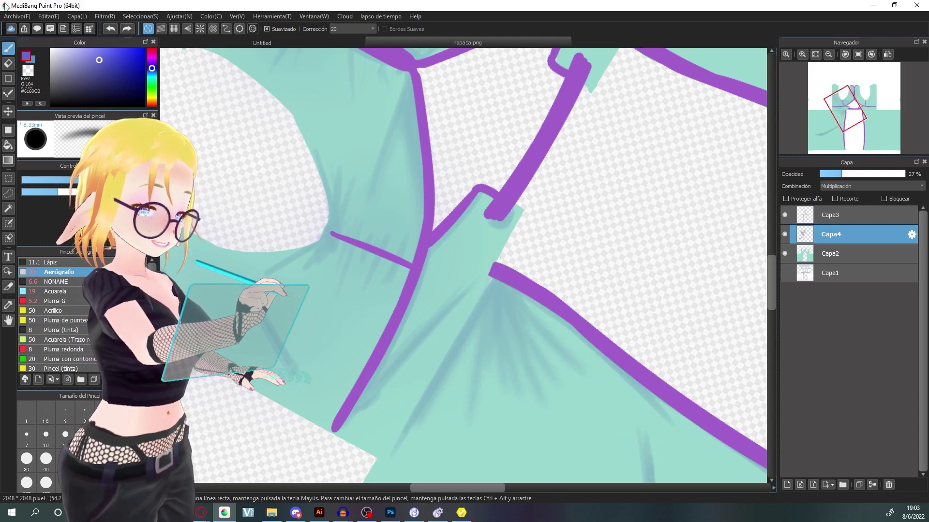
drag(498, 285, 435, 419)
key(ctrl+z)
drag(445, 381, 482, 317)
mouse_move(537, 242)
mouse_down()
mouse_move(493, 289)
mouse_move(574, 308)
mouse_move(578, 320)
mouse_up()
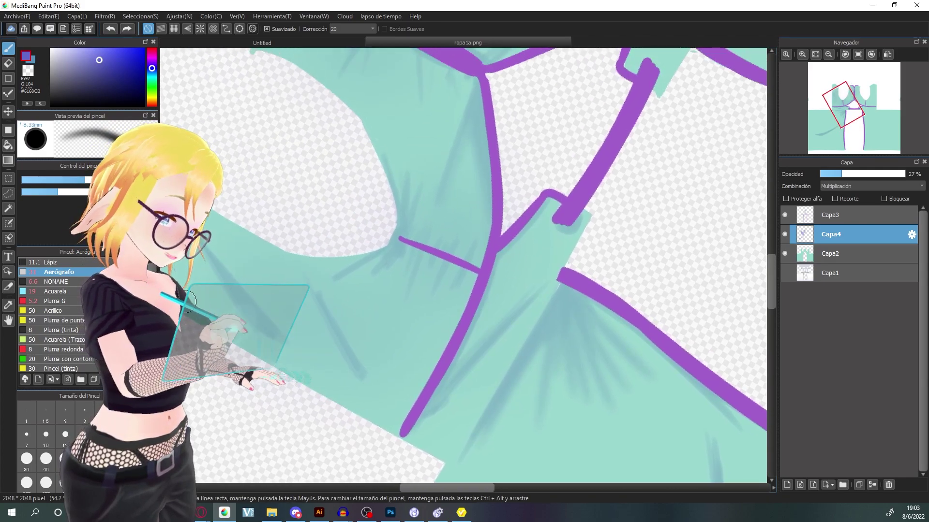
- Add short fold strokes on the waist strip beside the under-bust seam, undoing the last stroke
drag(487, 270, 447, 334)
drag(470, 294, 452, 338)
key(ctrl+z)
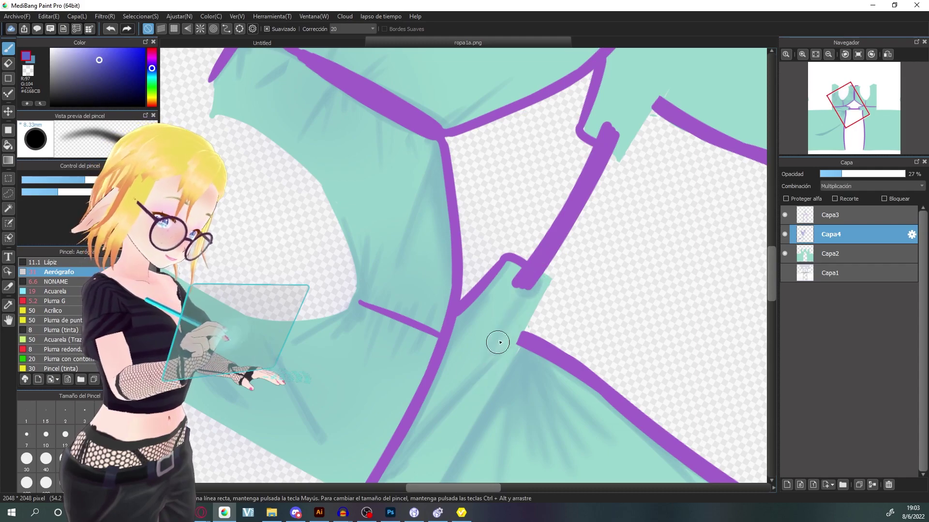
drag(492, 221, 501, 292)
scroll(480, 208, down, 2)
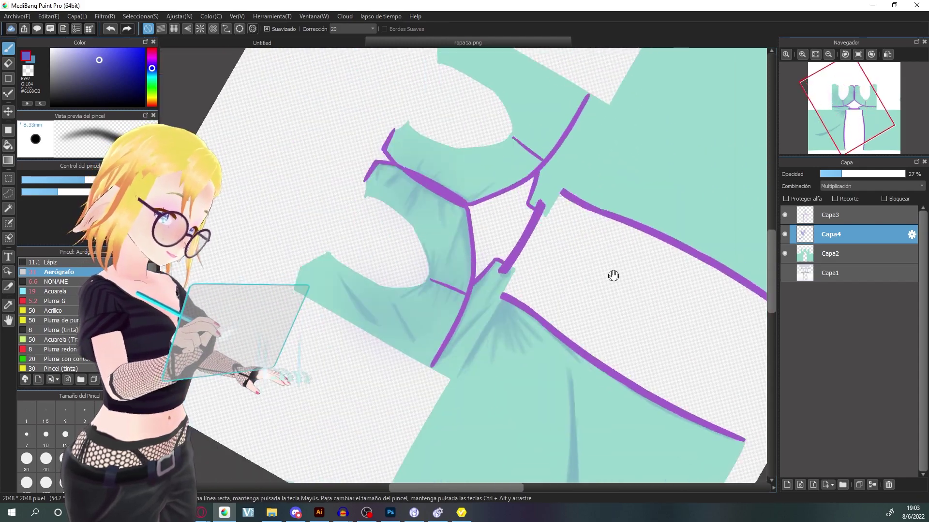
scroll(476, 292, up, 3)
scroll(462, 421, down, 4)
- Enlarge the airbrush to about 42.88 mm, soften the skirt's long fold and paint wide shadows beside it
drag(464, 426, 421, 242)
click(115, 180)
drag(503, 193, 493, 317)
drag(449, 172, 419, 273)
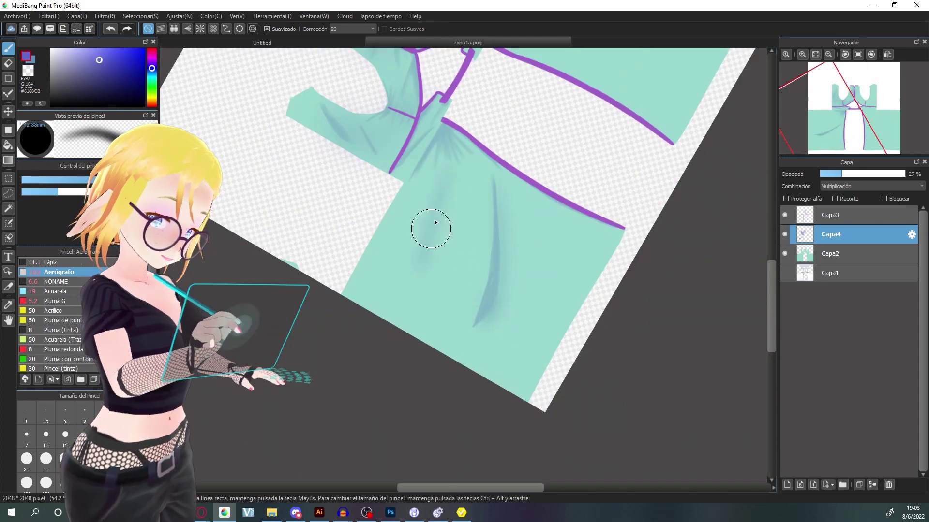
drag(444, 212, 420, 289)
mouse_move(538, 271)
mouse_down()
mouse_move(553, 329)
mouse_move(539, 347)
mouse_up()
scroll(622, 295, down, 2)
drag(656, 231, 589, 288)
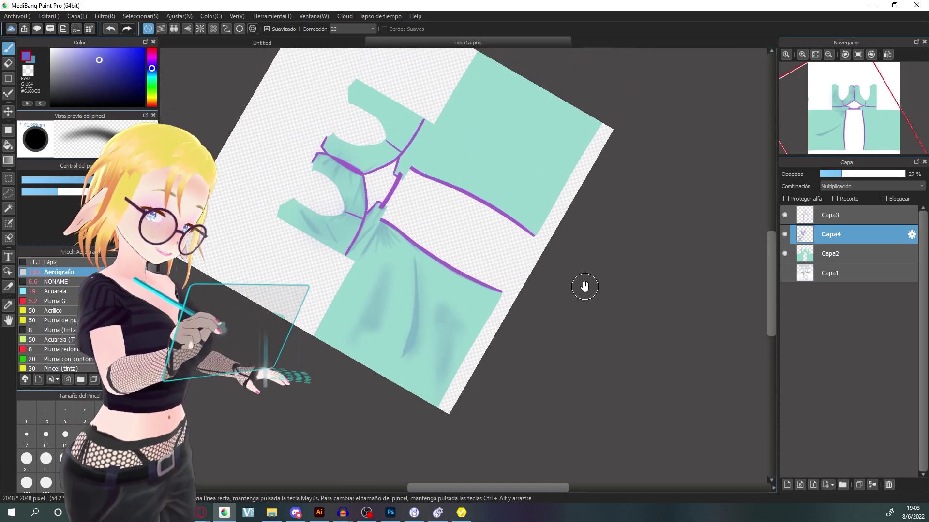
- Build up more broad soft shadows down the skirt panel with the 42.88 mm airbrush
scroll(319, 327, up, 2)
drag(307, 271, 279, 398)
drag(298, 318, 248, 460)
mouse_move(323, 229)
mouse_down()
mouse_move(411, 314)
mouse_move(387, 354)
mouse_up()
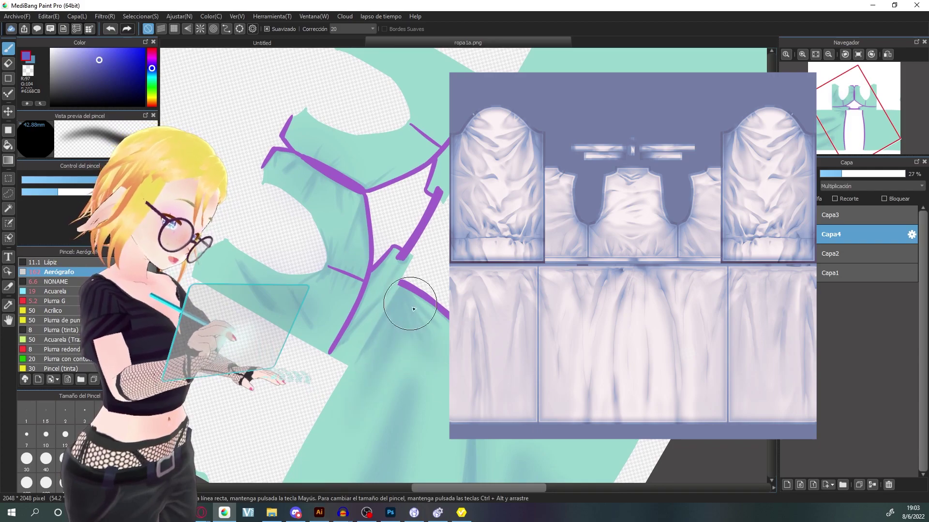
drag(407, 297, 358, 144)
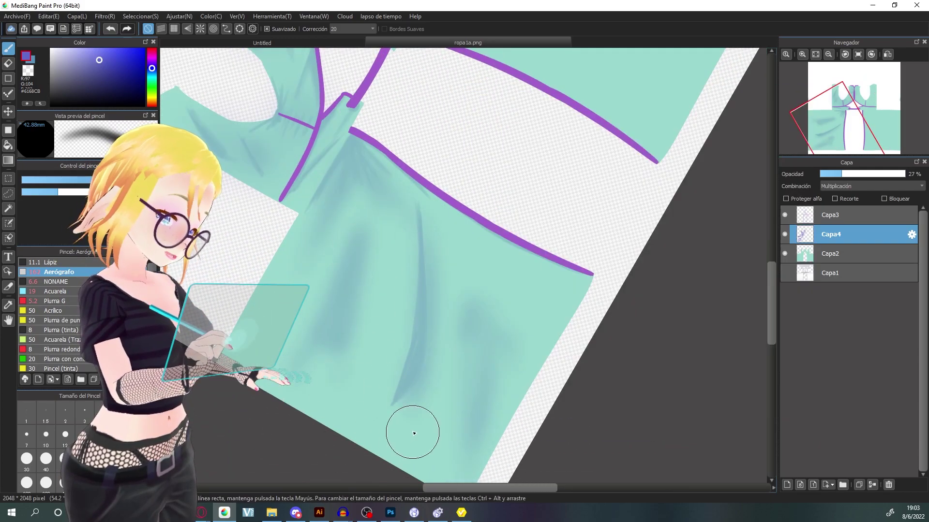
scroll(449, 457, down, 2)
drag(571, 286, 575, 328)
- Sample the dress's base teal #99D7CD from the Capa2 layer and choose the NONAME brush
scroll(572, 311, up, 3)
scroll(572, 310, up, 3)
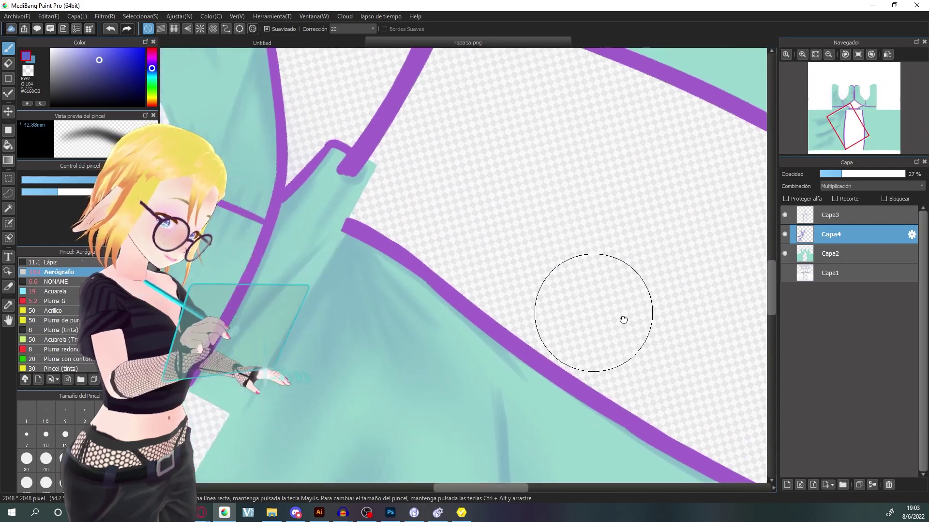
click(827, 257)
drag(485, 398, 537, 150)
right_click(358, 254)
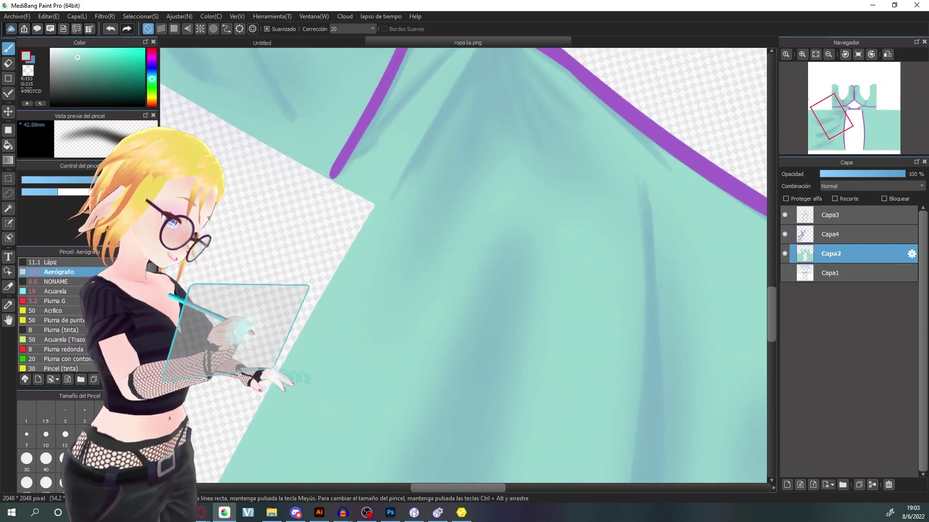
click(73, 280)
drag(490, 126, 433, 305)
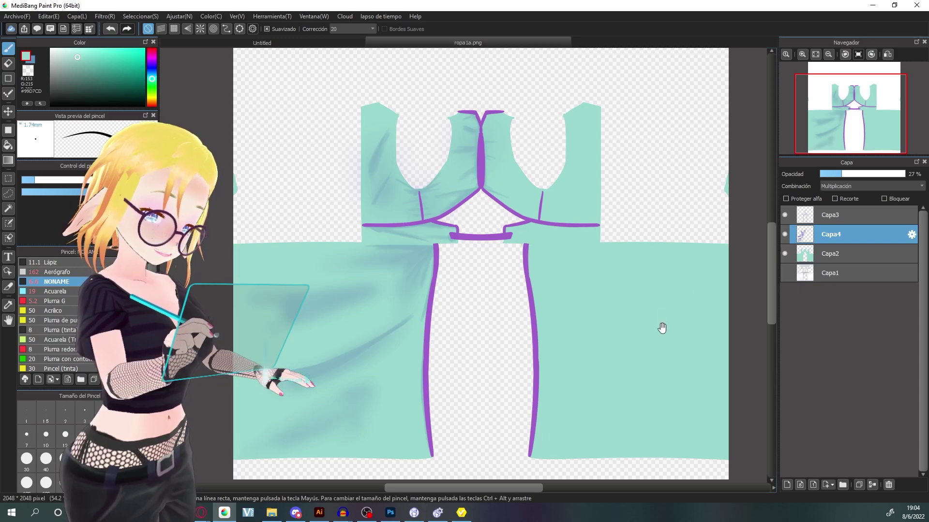
- Put small black #000000 marks at the canvas's upper-left corner and right edge on Capa4, and duplicate the layer
drag(660, 326, 630, 305)
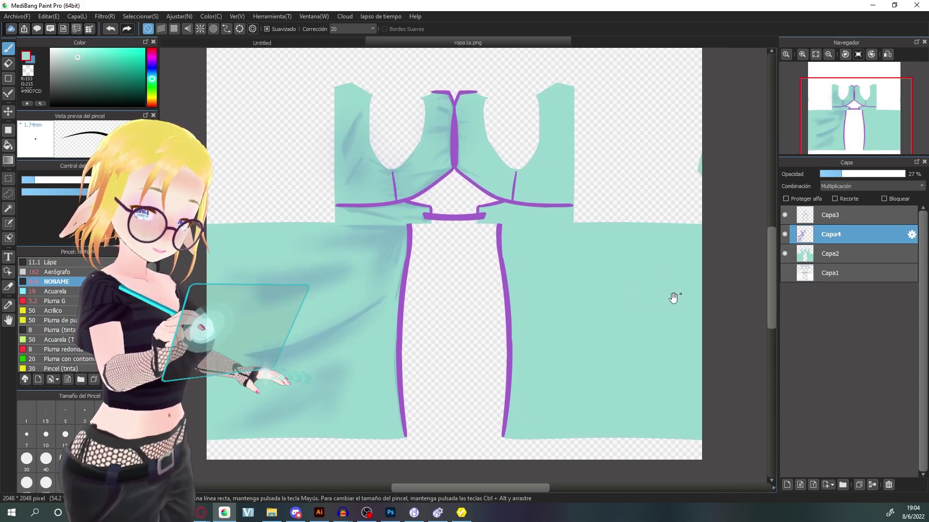
drag(494, 262, 524, 335)
drag(311, 104, 322, 139)
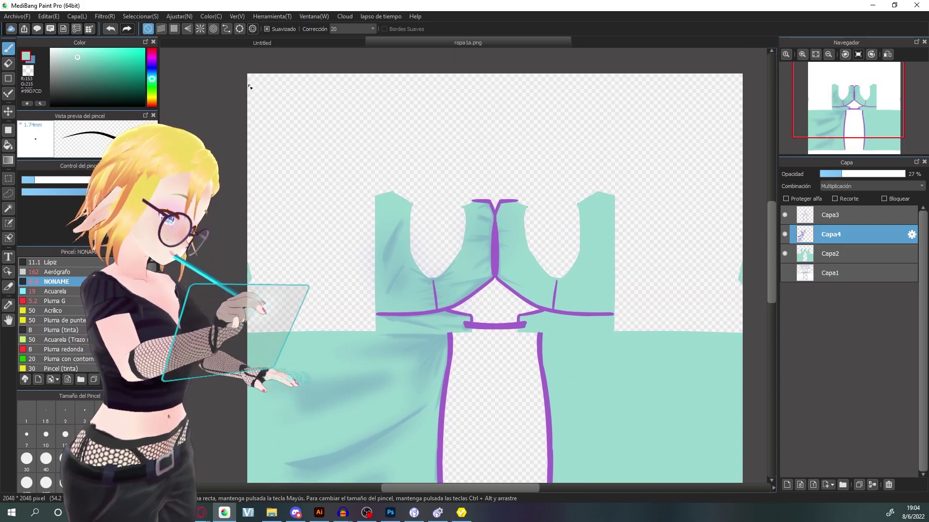
drag(89, 86, 145, 107)
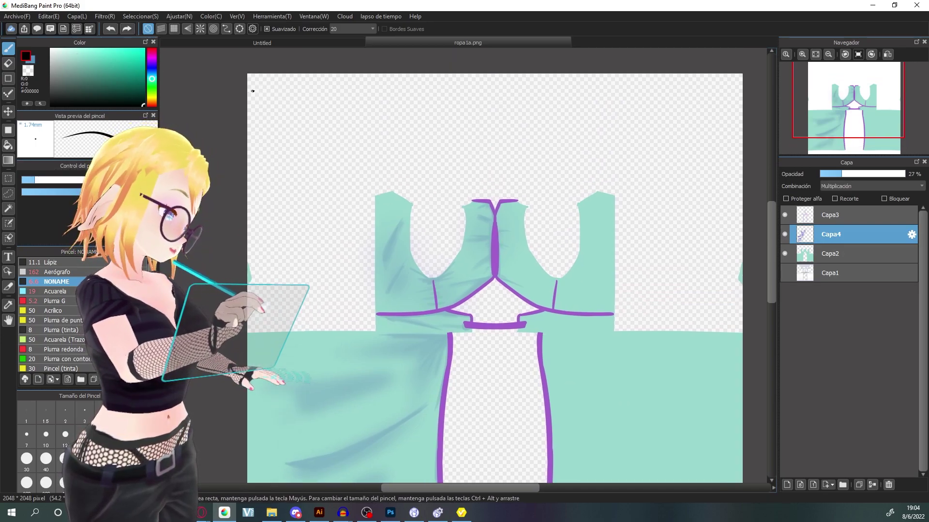
drag(610, 253, 453, 197)
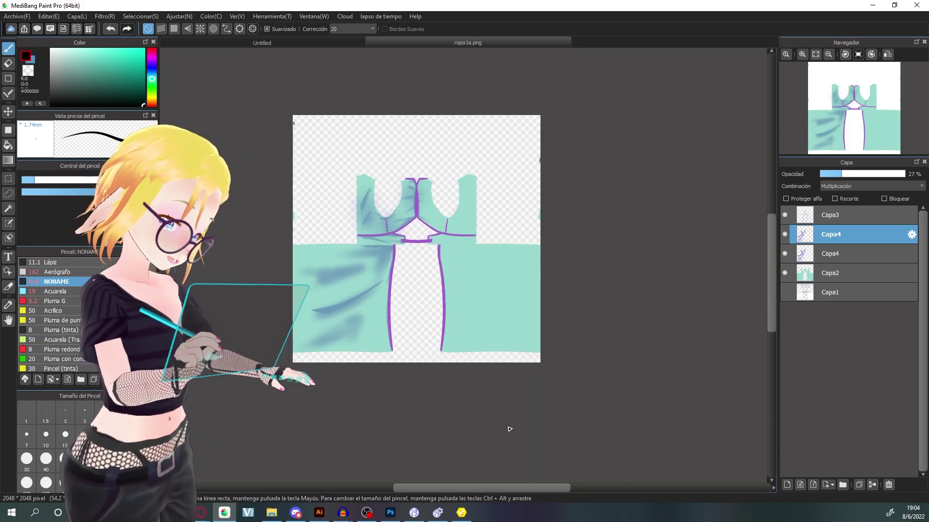
- Flip the duplicated Capa4 layer horizontally so its folds mirror onto the other half of the dress
key(ctrl+t)
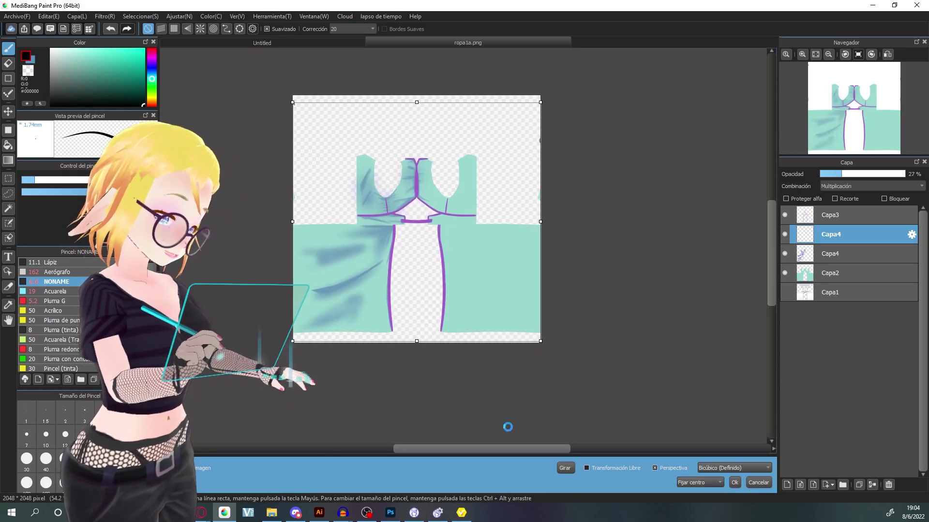
click(569, 470)
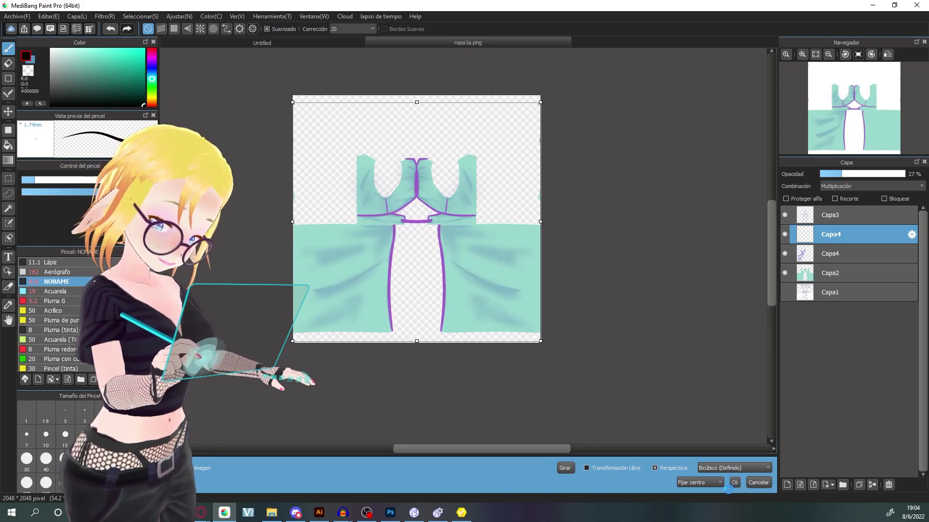
click(734, 482)
- Examine the mirrored folds on both halves of the bodice and skirt for symmetry
scroll(476, 236, up, 2)
scroll(576, 296, down, 2)
key(ctrl+Down)
key(ctrl+Up)
key(ctrl+Up)
key(ctrl+Up)
key(ctrl+Down)
key(ctrl+Down)
key(ctrl+Down)
key(ctrl+Up)
key(ctrl+Up)
key(ctrl+Up)
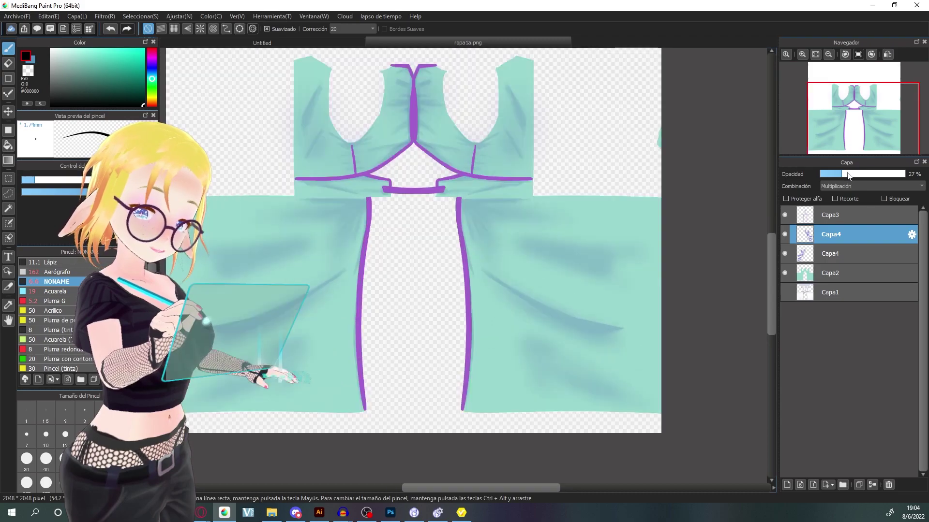
scroll(711, 250, down, 3)
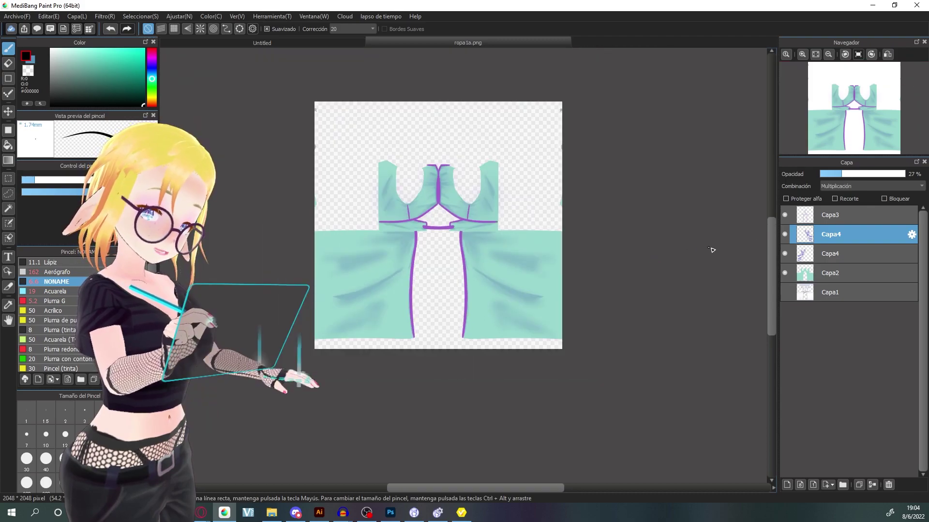
- Try merging the mirrored copy downward, undo it, and set the lower Capa4 layer to 100% opacity and Normal blending
click(873, 485)
key(ctrl+z)
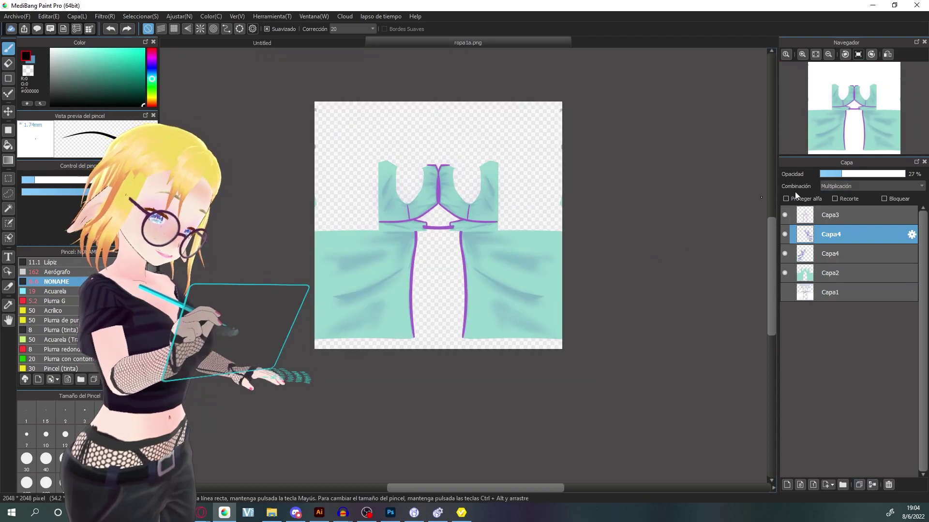
click(832, 249)
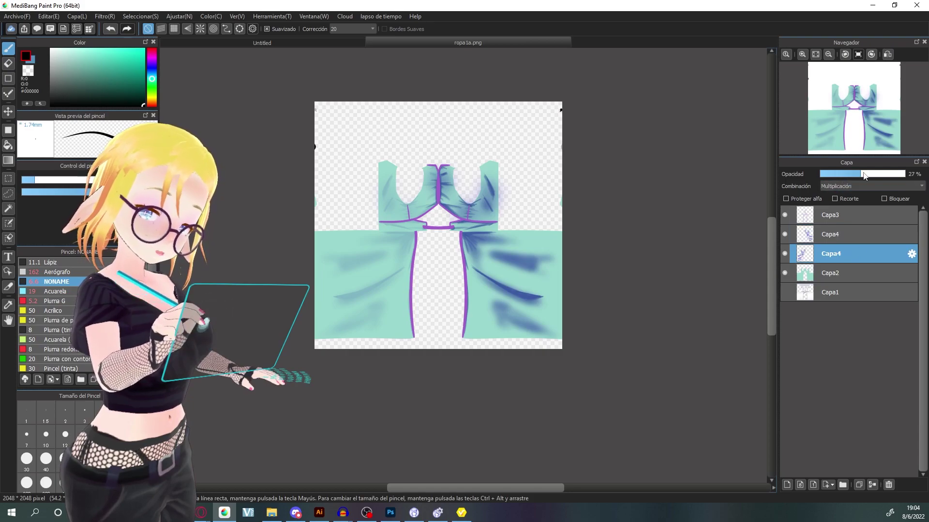
drag(855, 177, 907, 175)
click(873, 186)
click(858, 196)
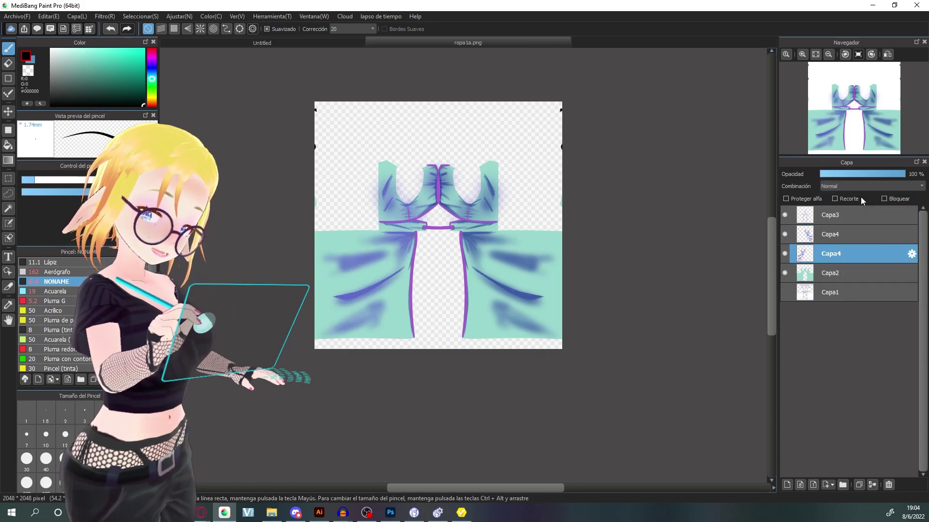
- Merge the two Capa4 fold layers into one and set it to Multiplicación blending at 31% opacity
click(857, 186)
click(802, 232)
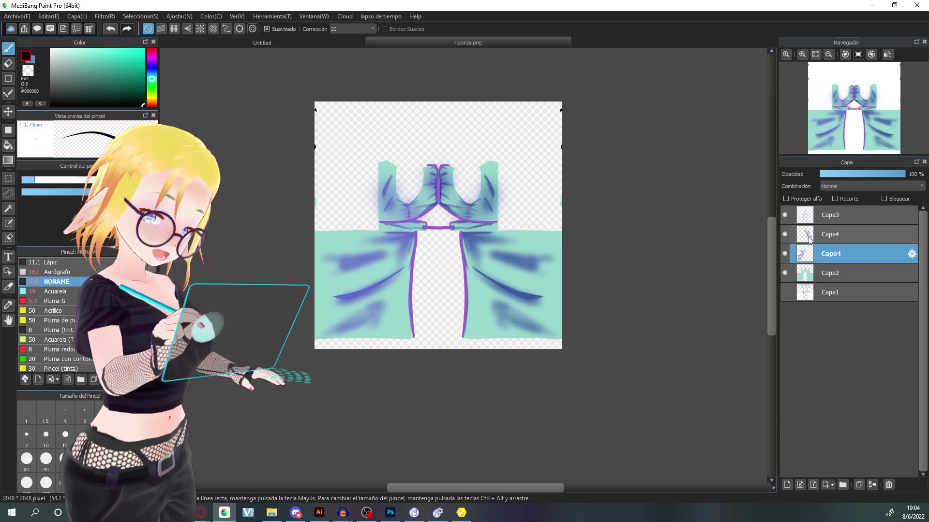
click(805, 235)
click(843, 187)
click(843, 195)
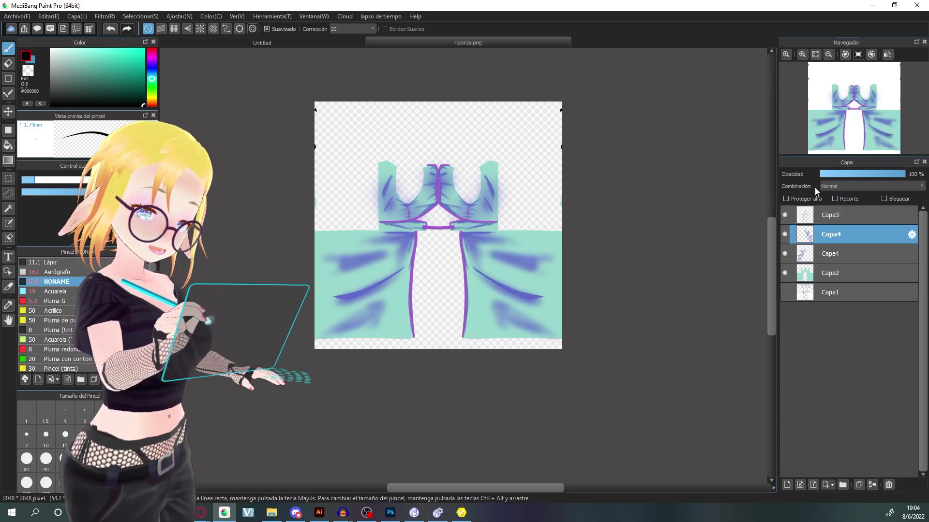
click(872, 485)
click(856, 187)
click(856, 195)
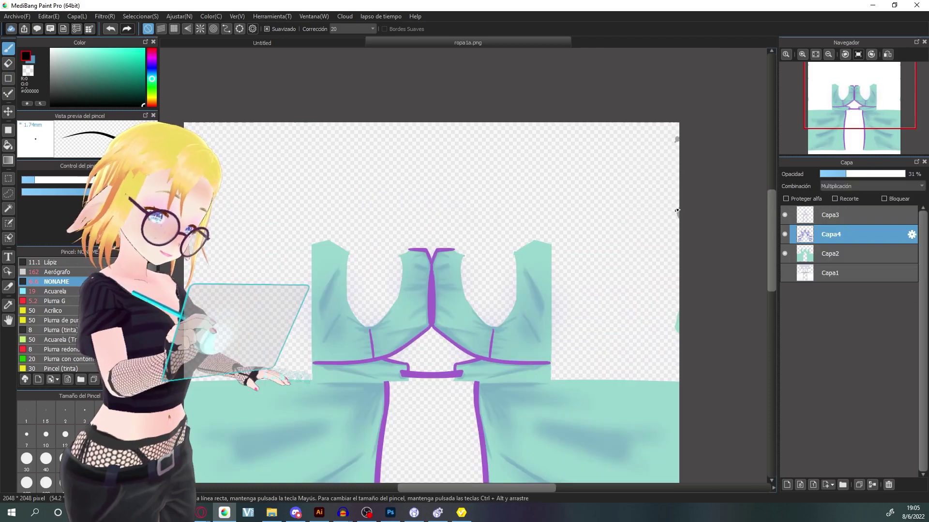
- Erase the small dark marks at the canvas's right edge on the merged Capa4 layer
key(e)
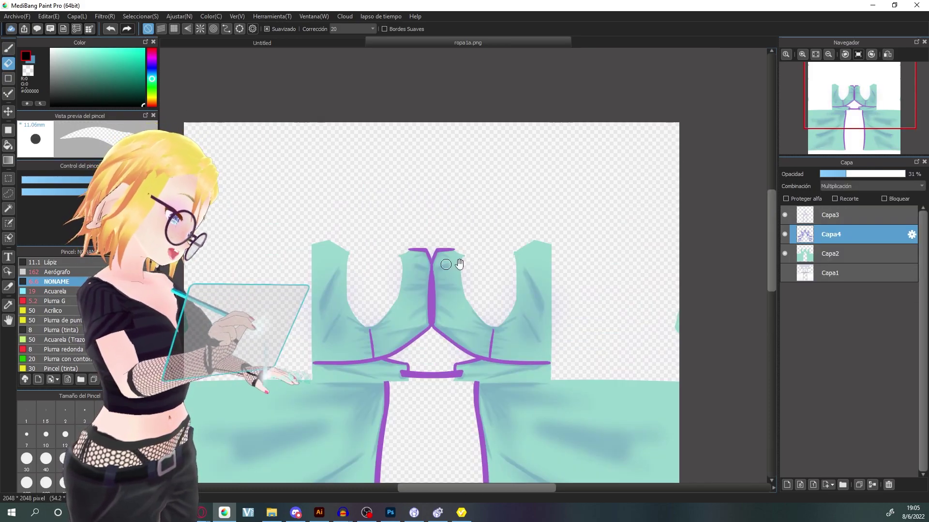
drag(431, 263, 465, 160)
scroll(677, 228, down, 1)
scroll(726, 215, up, 1)
scroll(728, 213, up, 2)
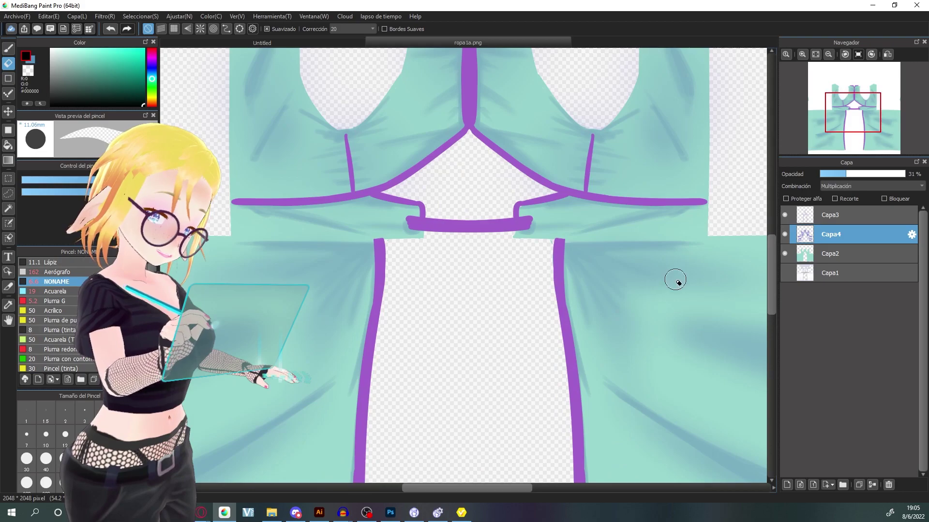
- Add a new layer above Capa4 for highlights and set the brush colour to pale yellow #E1F19D
scroll(674, 276, down, 1)
click(845, 55)
click(845, 54)
mouse_move(538, 372)
mouse_down()
mouse_move(550, 300)
mouse_move(532, 222)
mouse_up()
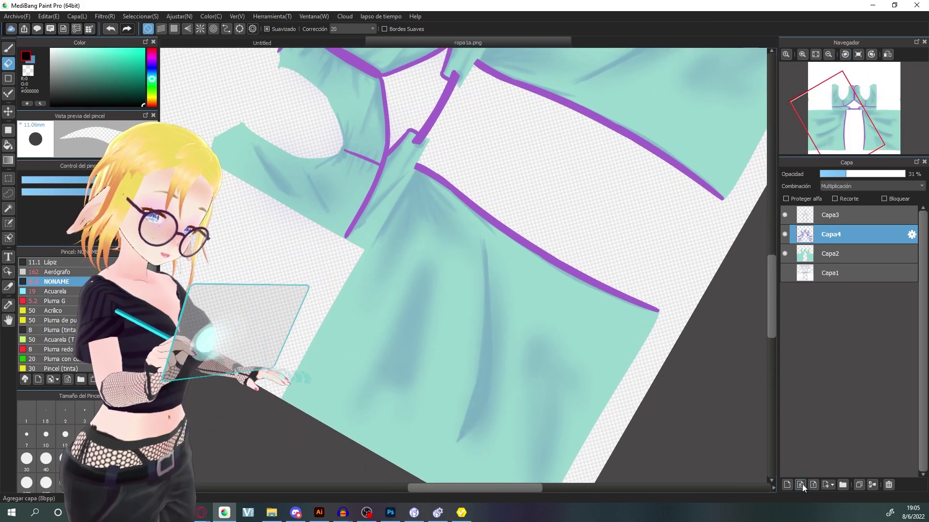
click(786, 485)
key(b)
click(151, 95)
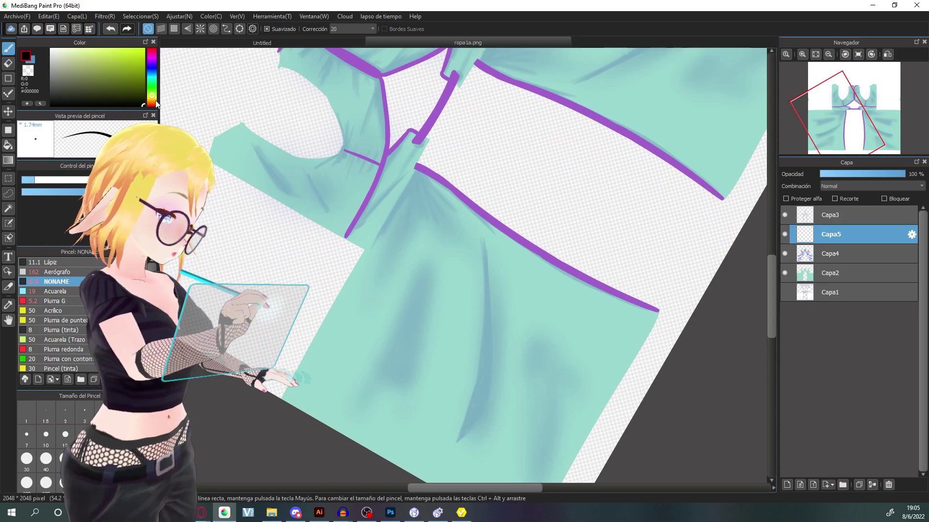
click(82, 50)
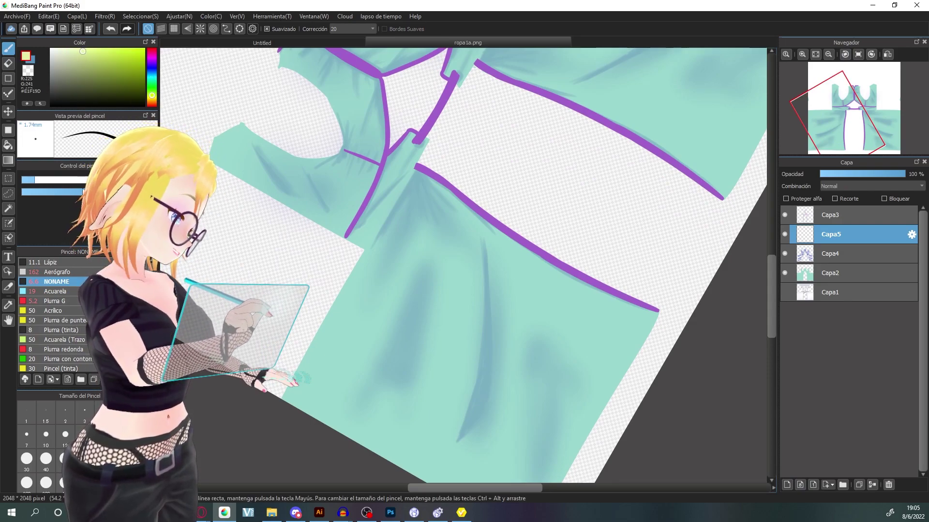
- Paint pale #F3F9D9 Acuarela highlights beside the skirt's long fold and on the waist panel, redoing unsatisfactory strokes
click(70, 291)
drag(483, 254, 484, 241)
drag(481, 246, 478, 408)
key(ctrl+z)
key(ctrl+z)
drag(486, 281, 482, 375)
key(ctrl+z)
key(ctrl+z)
drag(486, 275, 478, 375)
drag(378, 209, 410, 296)
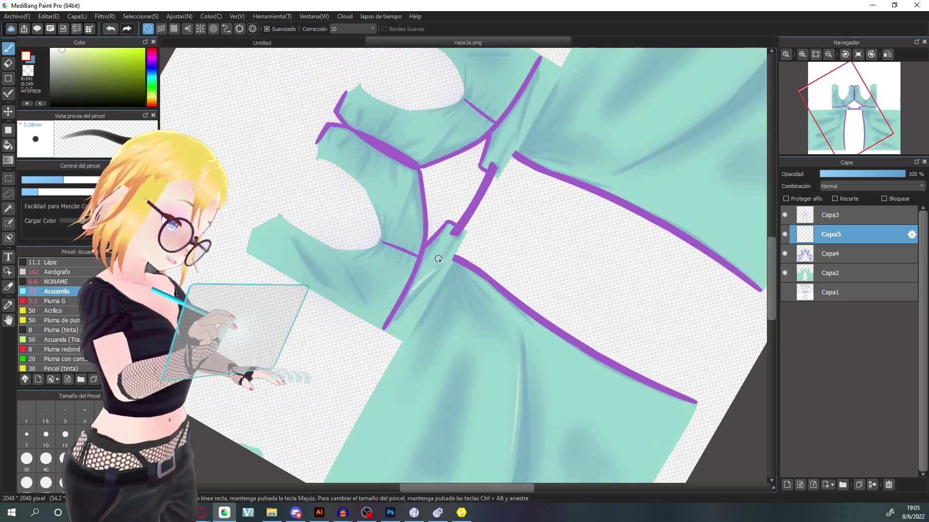
- Paint pale highlight strokes beside the folds of the bodice's front half and around its centre seam
scroll(415, 208, up, 3)
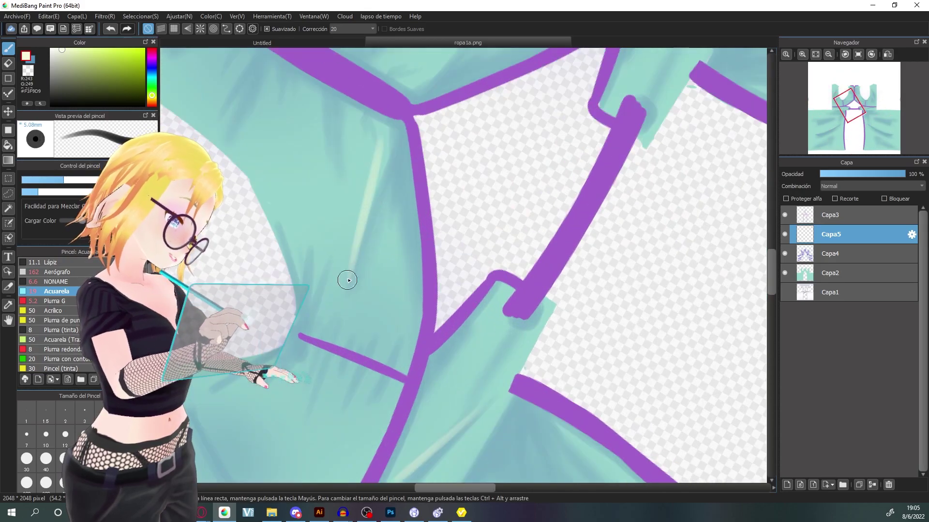
scroll(346, 271, up, 3)
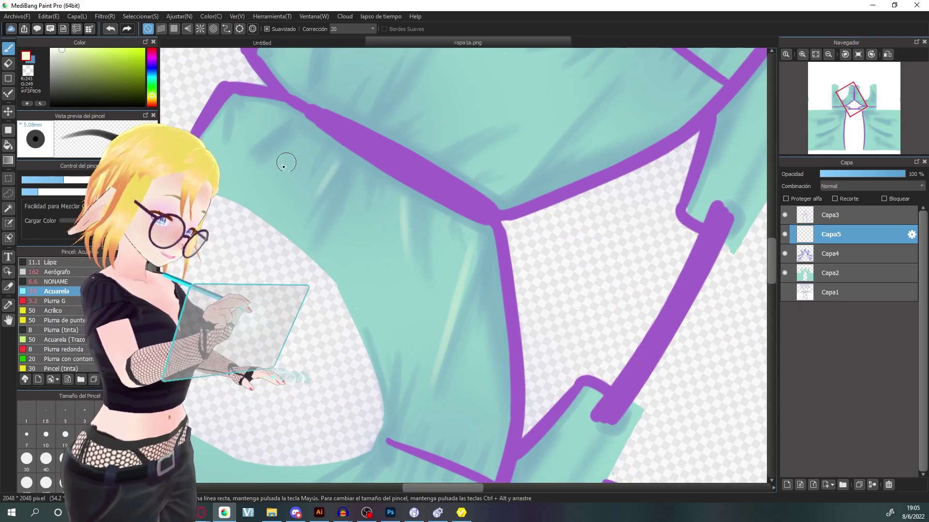
drag(273, 130, 262, 140)
drag(222, 117, 215, 148)
drag(298, 135, 317, 289)
drag(321, 235, 328, 191)
key(ctrl+z)
mouse_move(411, 341)
mouse_down()
mouse_move(517, 168)
mouse_move(504, 156)
mouse_move(583, 11)
mouse_up()
drag(384, 387, 296, 232)
scroll(524, 387, down, 3)
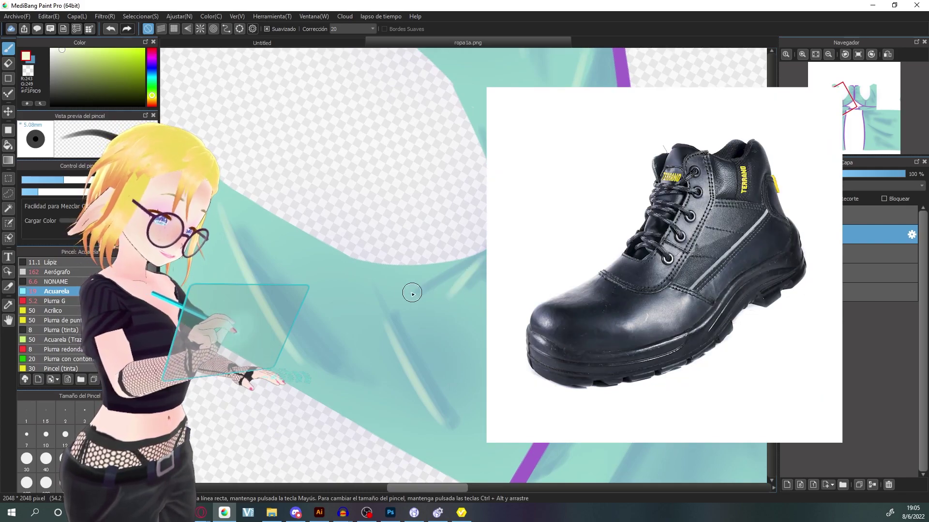
- Add pale highlight strokes around the armhole, the dart and the centre seam, undoing unwanted ones
drag(506, 206, 503, 138)
key(ctrl+z)
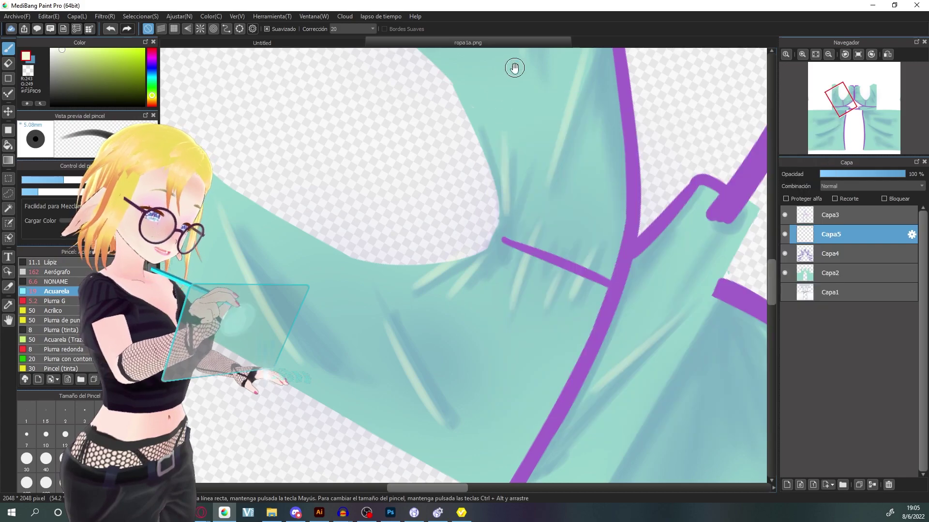
drag(514, 66, 507, 157)
drag(510, 296, 511, 253)
key(ctrl+z)
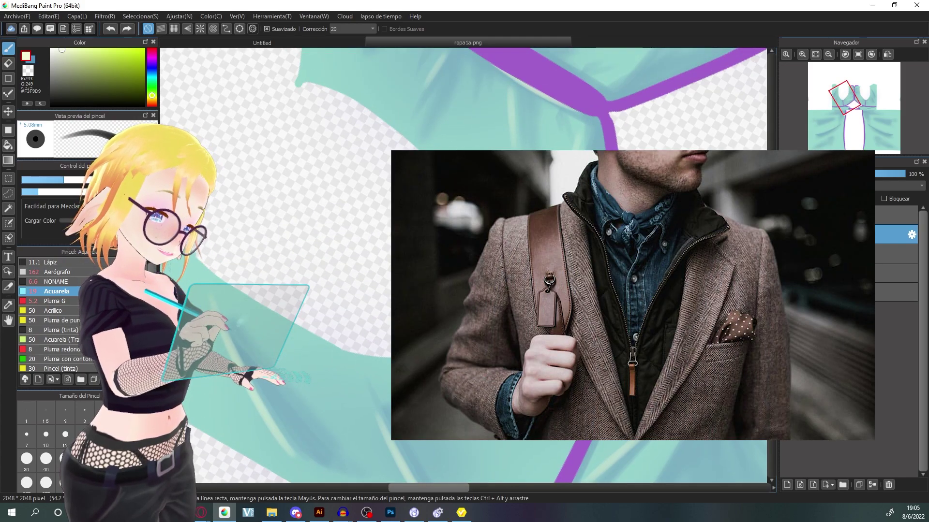
drag(484, 218, 472, 262)
scroll(463, 265, down, 2)
scroll(463, 265, up, 2)
drag(473, 213, 461, 243)
key(ctrl+z)
drag(503, 199, 498, 254)
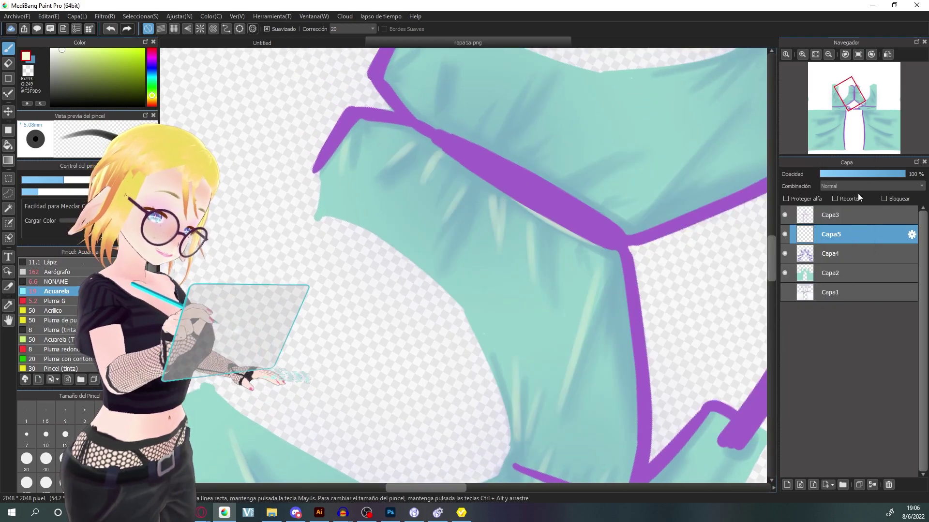
- Set Capa5 to Pantalla blending and add short highlights near the bodice's neckline
click(822, 187)
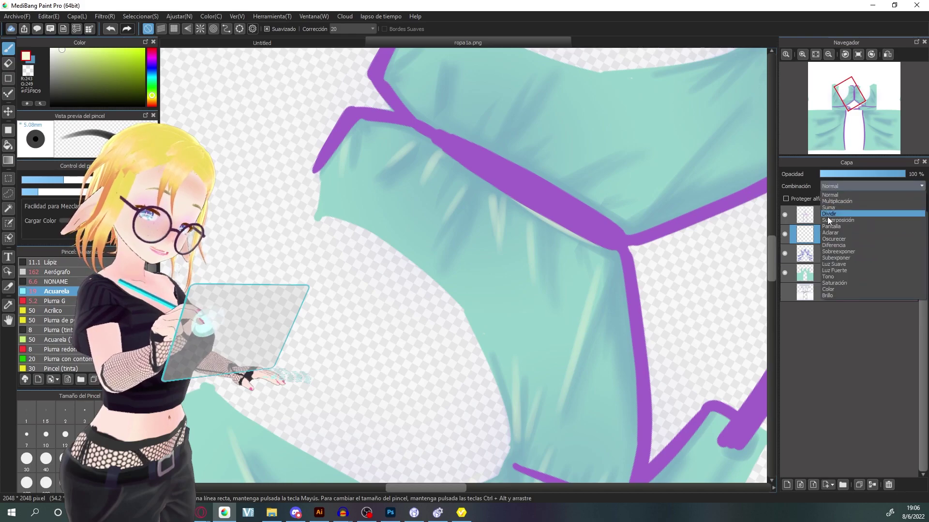
click(859, 227)
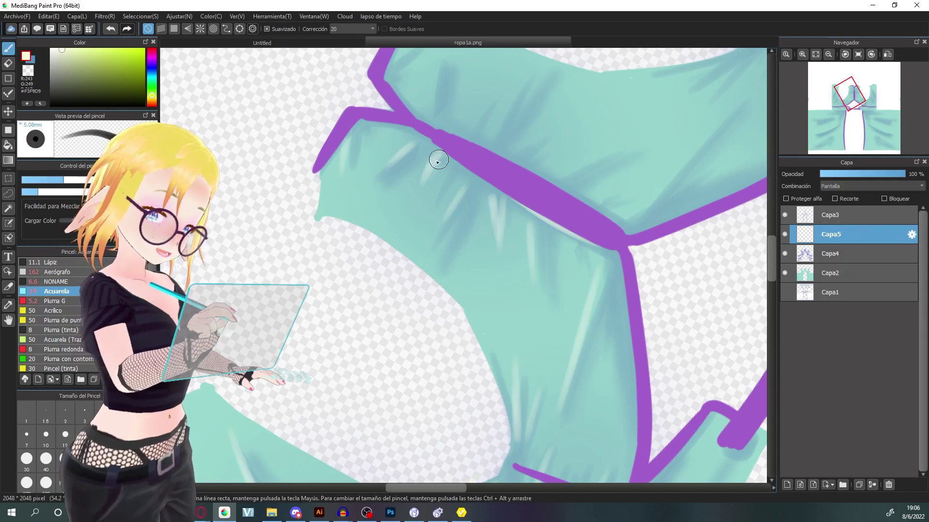
drag(370, 128, 380, 133)
drag(458, 59, 452, 199)
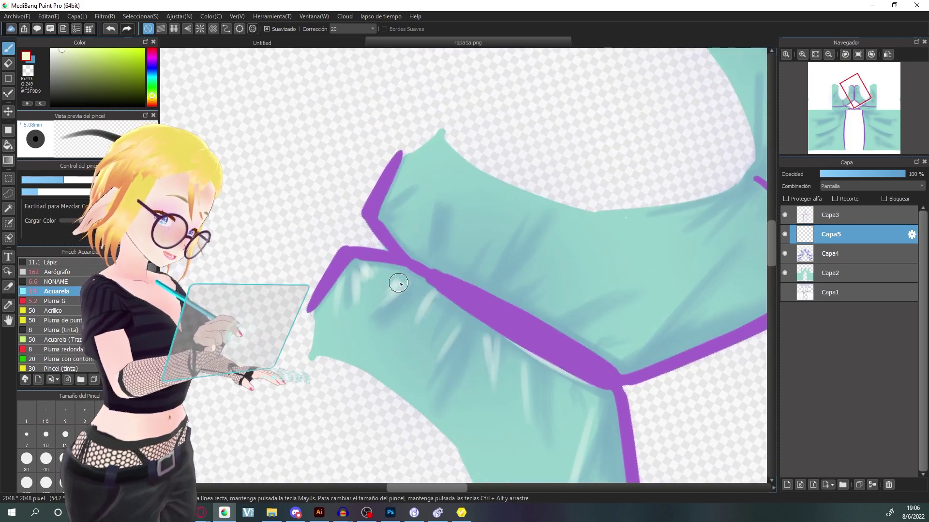
scroll(504, 218, down, 2)
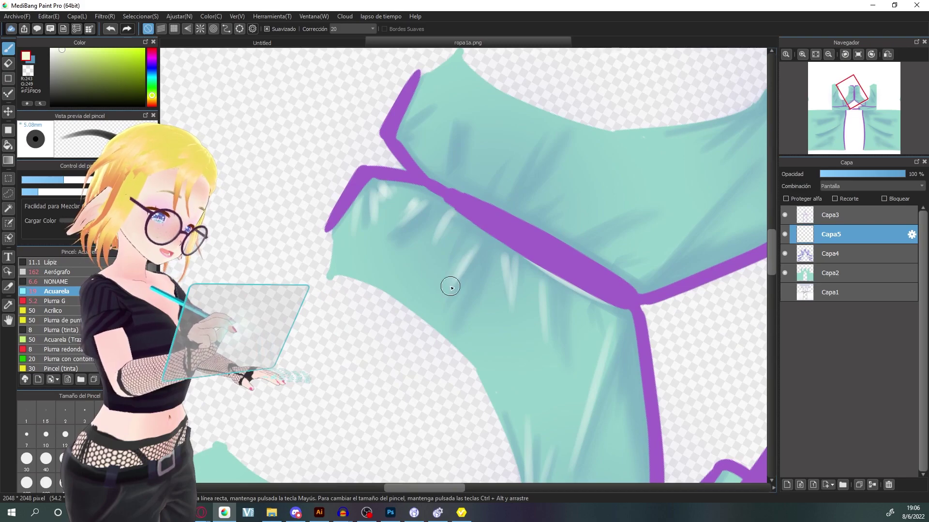
- Set Capa5 to Luz Fuerte blending and add highlights along the skirt folds, waist panel and bodice side
click(866, 186)
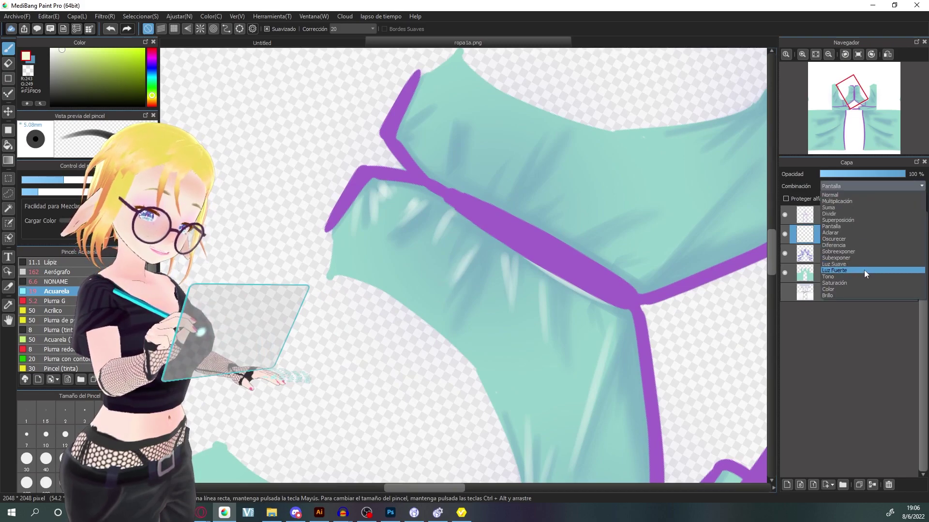
click(865, 271)
drag(600, 408, 574, 271)
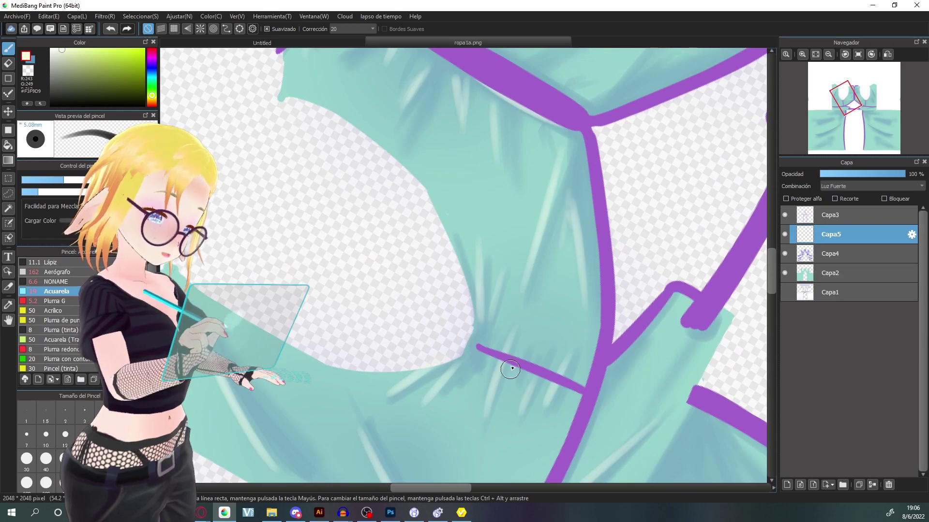
scroll(494, 441, down, 1)
mouse_move(495, 440)
mouse_down()
mouse_move(531, 198)
mouse_move(456, 354)
mouse_up()
drag(517, 173, 466, 327)
scroll(509, 190, down, 1)
drag(509, 191, 440, 358)
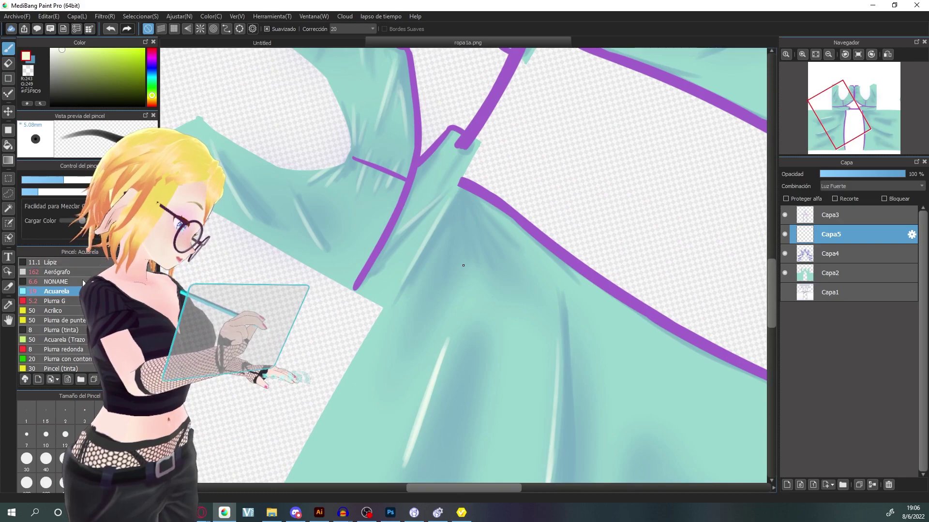
drag(253, 187, 359, 254)
scroll(313, 216, up, 1)
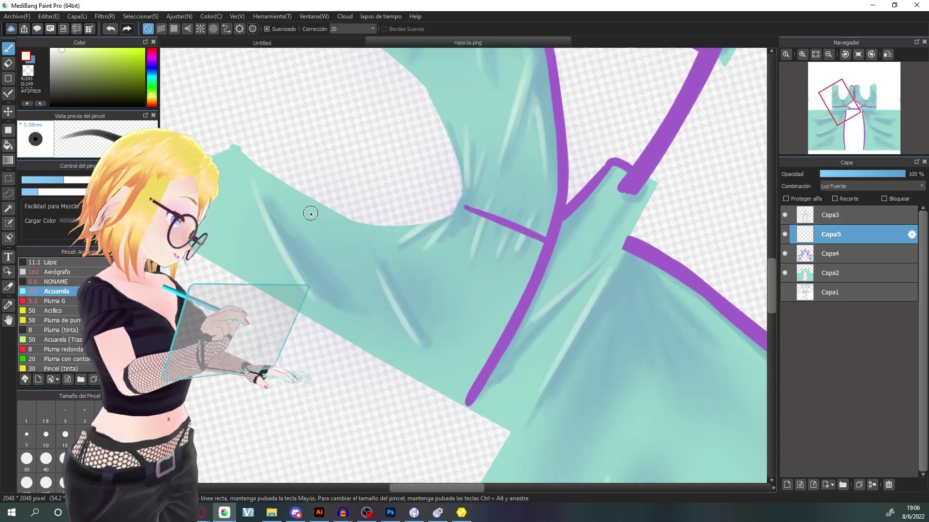
drag(290, 209, 422, 295)
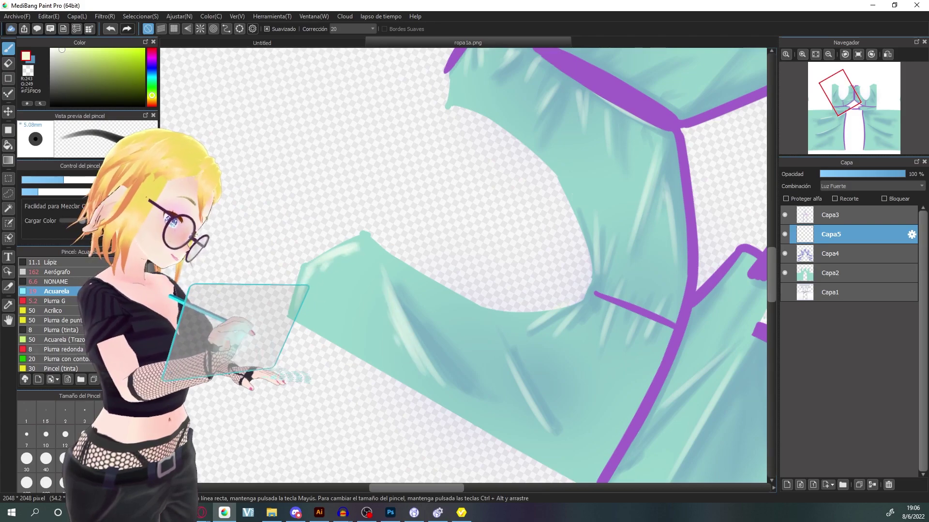
- Airbrush soft glows over the bodice, waist and skirt highlights with the 31.02 mm Aerógrafo brush
click(56, 272)
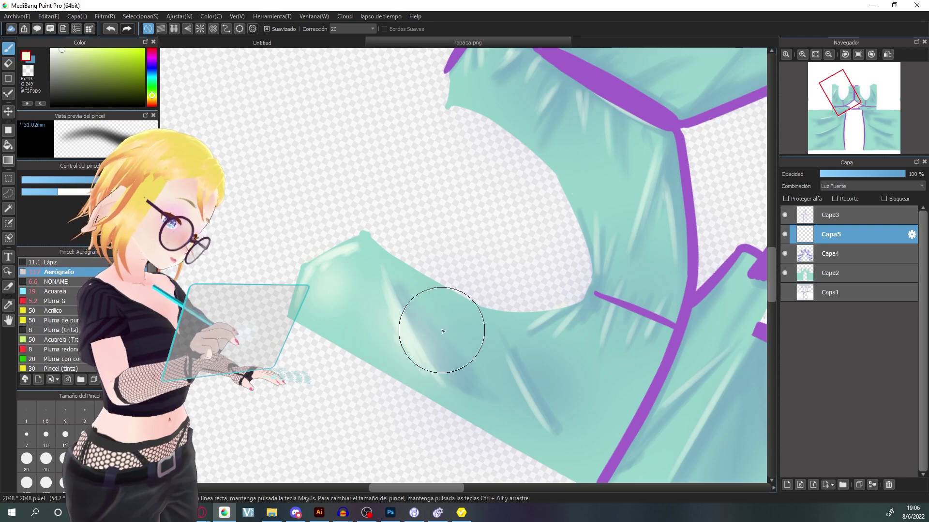
drag(663, 173, 661, 217)
mouse_move(620, 157)
mouse_down()
mouse_move(606, 282)
mouse_move(567, 245)
mouse_up()
drag(536, 213, 489, 175)
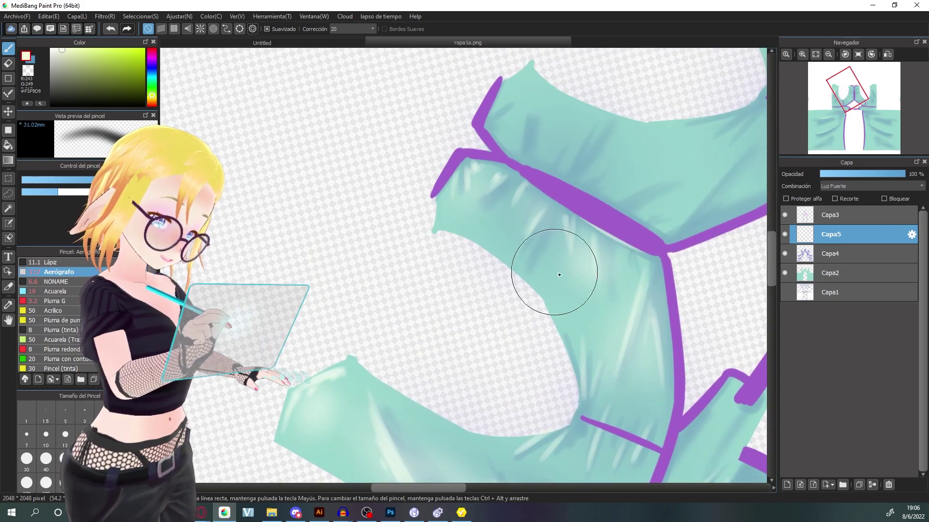
scroll(614, 324, down, 5)
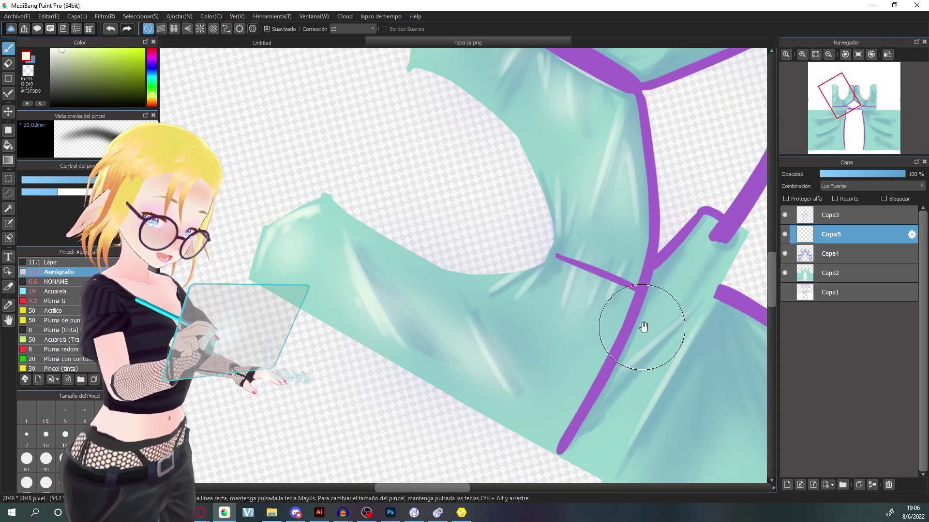
drag(611, 346, 502, 232)
mouse_move(594, 194)
mouse_down()
mouse_move(512, 329)
mouse_move(518, 340)
mouse_up()
drag(598, 349, 536, 259)
scroll(535, 259, down, 3)
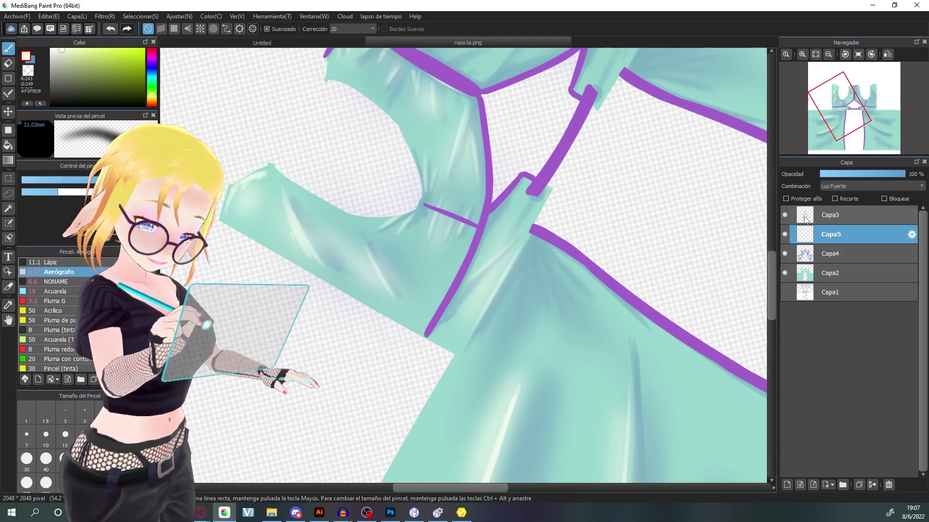
- Move Capa5 above Capa3 and erase its highlight spilling over the purple centre trim
drag(849, 219, 847, 251)
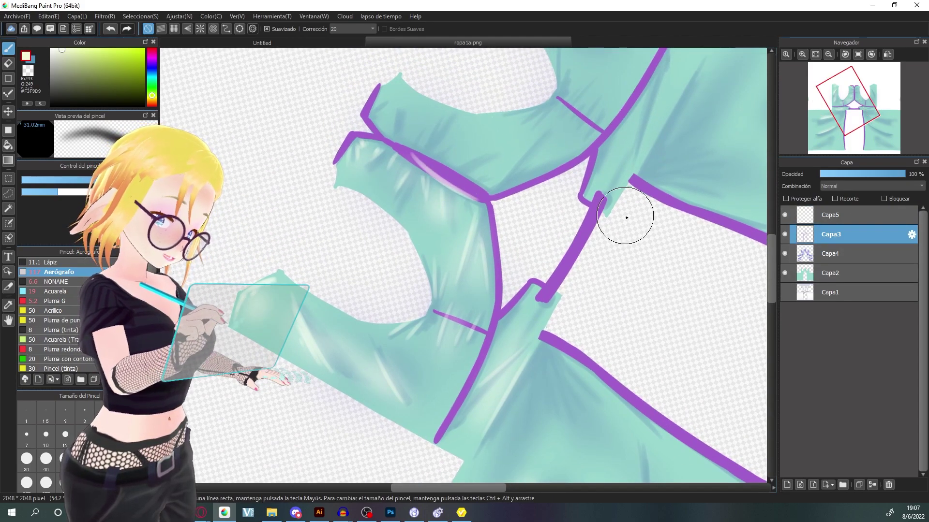
key(e)
click(834, 219)
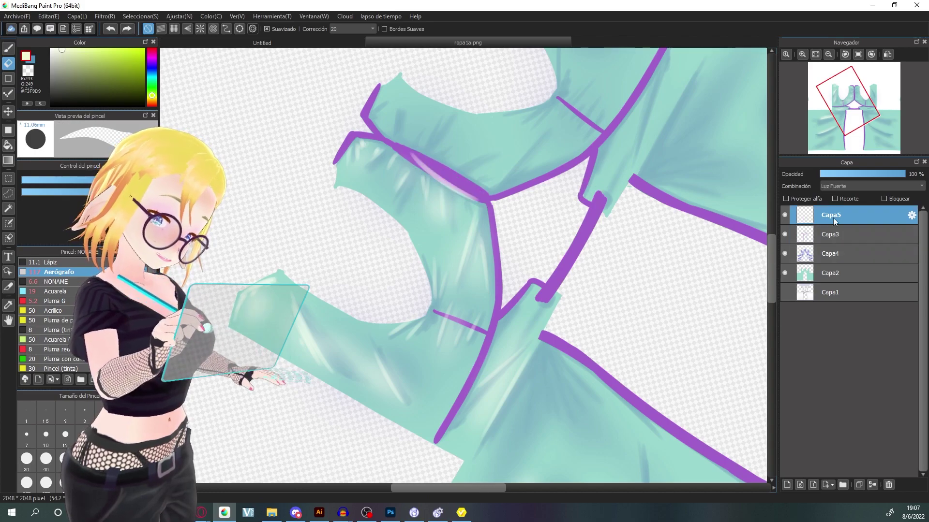
key(b)
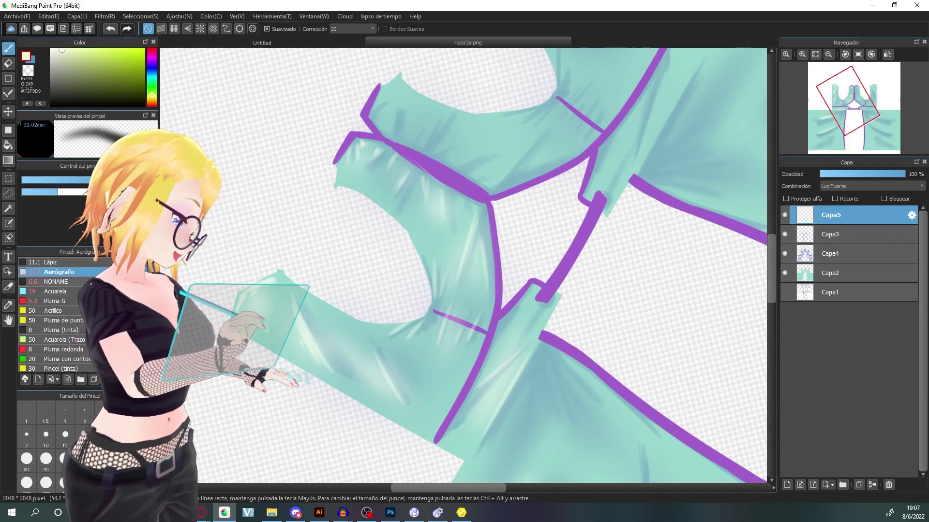
- Paint thin highlights along the purple neckline and centre trim with the Acuarela brush at 2.78 mm
click(90, 280)
click(87, 291)
click(44, 180)
scroll(398, 149, up, 3)
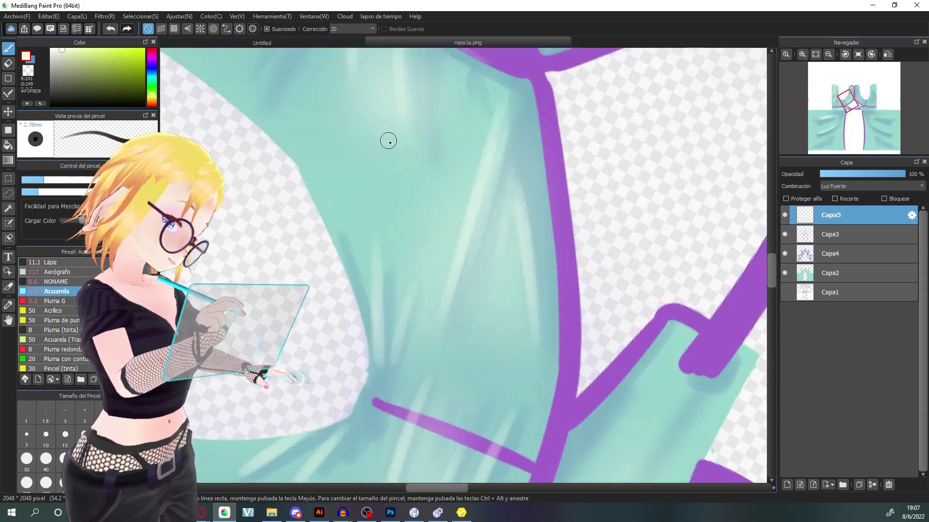
drag(398, 150, 542, 469)
drag(628, 382, 411, 234)
drag(455, 270, 422, 231)
mouse_move(285, 194)
mouse_down()
mouse_move(350, 205)
mouse_move(328, 288)
mouse_up()
mouse_move(359, 164)
mouse_down()
mouse_move(323, 232)
mouse_move(392, 145)
mouse_up()
drag(307, 293, 349, 218)
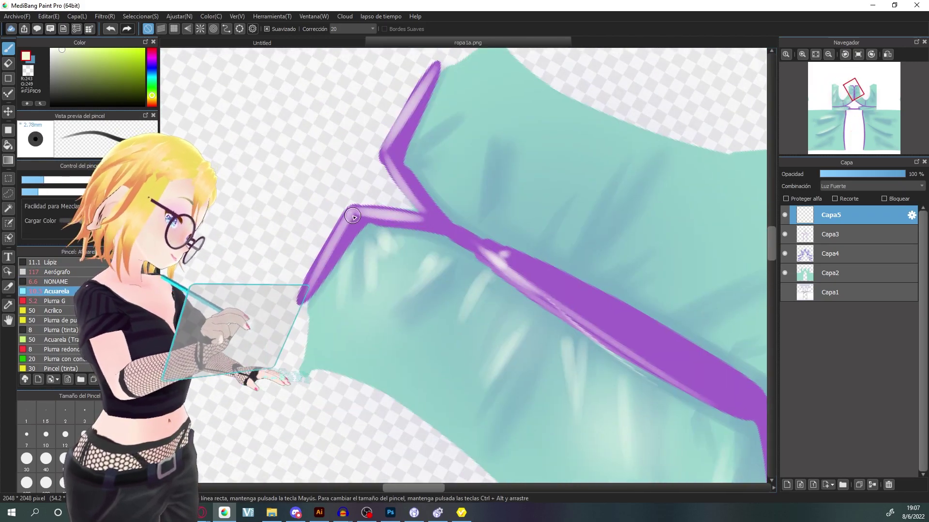
- Touch up the neckline trim highlights and erase the excess on Capa5
mouse_move(448, 75)
mouse_down()
mouse_move(404, 179)
mouse_move(410, 70)
mouse_up()
key(e)
drag(383, 193, 398, 60)
key(b)
- Paint further pale Acuarela highlights along the folds and seams of the same bodice and skirt half
mouse_move(540, 314)
mouse_down()
mouse_move(450, 132)
mouse_move(359, 333)
mouse_move(524, 255)
mouse_move(458, 350)
mouse_up()
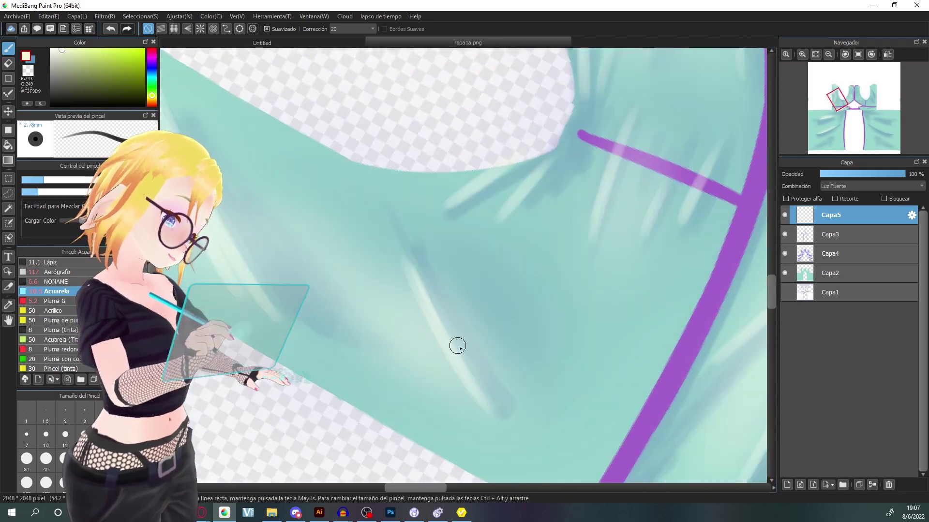
drag(623, 138, 593, 251)
drag(582, 312, 430, 143)
mouse_move(422, 338)
mouse_down()
mouse_move(485, 234)
mouse_move(403, 376)
mouse_up()
drag(420, 362, 501, 185)
drag(511, 200, 476, 308)
drag(488, 251, 502, 96)
mouse_move(505, 200)
mouse_down()
mouse_move(535, 302)
mouse_move(531, 221)
mouse_move(438, 350)
mouse_move(476, 301)
mouse_move(559, 259)
mouse_move(476, 217)
mouse_move(487, 216)
mouse_up()
drag(454, 257, 475, 223)
drag(556, 116, 482, 240)
drag(485, 239, 520, 191)
drag(542, 157, 567, 118)
mouse_move(584, 81)
mouse_down()
mouse_move(535, 166)
mouse_move(483, 217)
mouse_up()
mouse_move(470, 282)
mouse_down()
mouse_move(541, 149)
mouse_move(481, 290)
mouse_up()
drag(493, 266, 552, 129)
scroll(552, 128, down, 5)
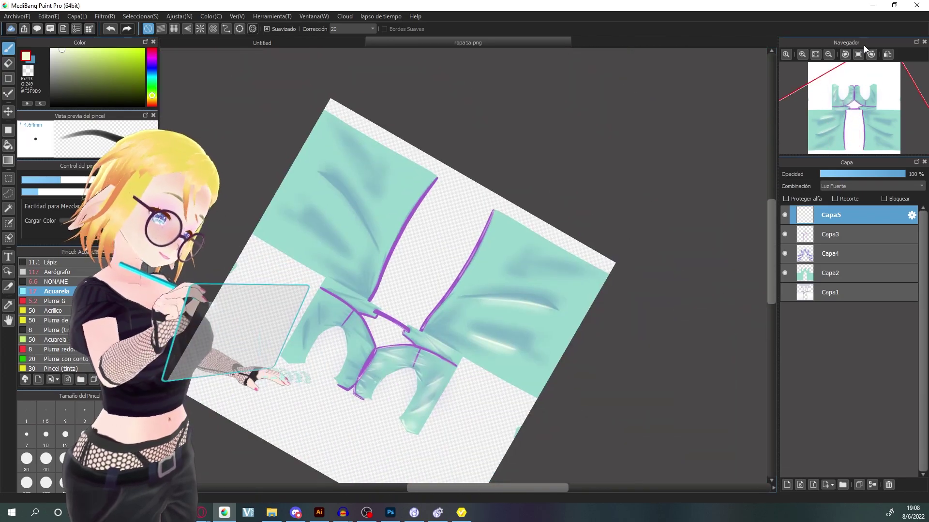
- Undo the last stroke and paint a thin pale highlight along the purple underbust trim on the bodice's left half
click(858, 54)
scroll(736, 119, up, 4)
scroll(613, 230, up, 2)
scroll(541, 216, up, 2)
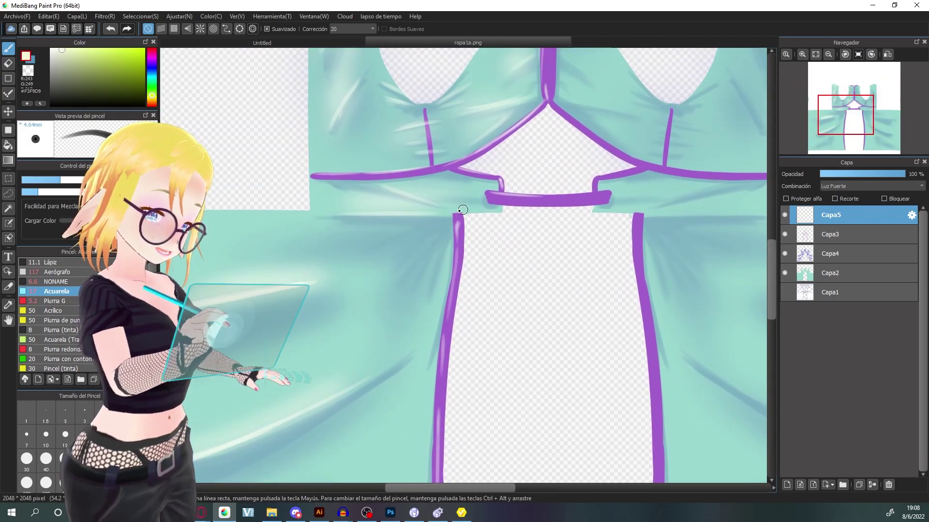
key(ctrl+z)
drag(321, 177, 424, 169)
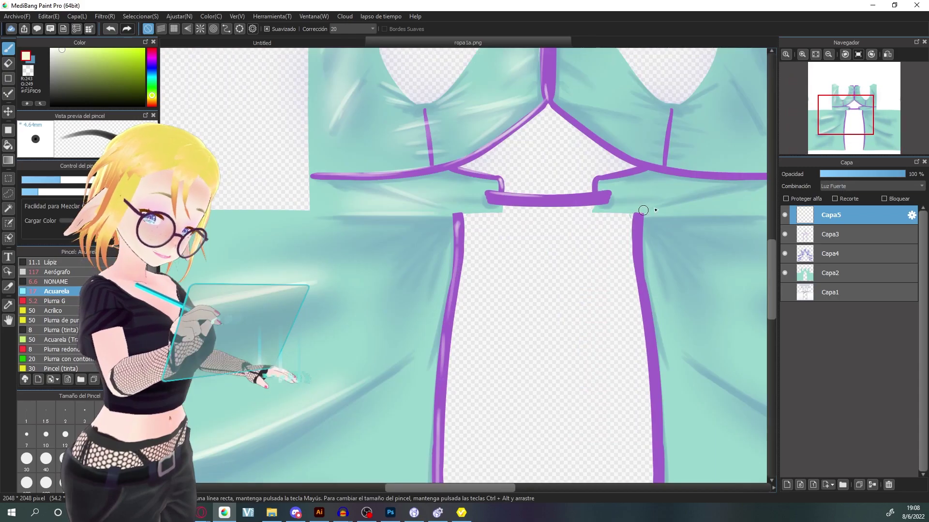
drag(541, 226, 615, 290)
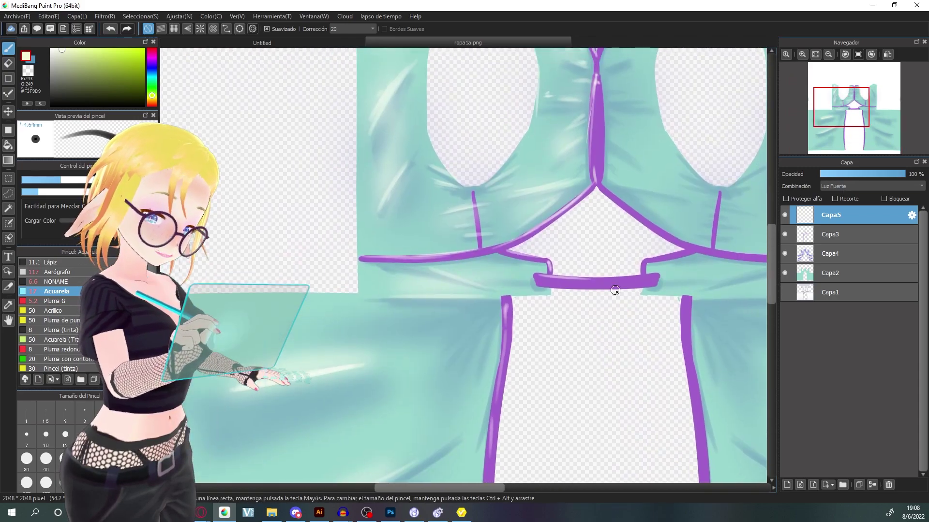
- Lower the opacity of the highlight layer Capa5 to 45%
click(839, 177)
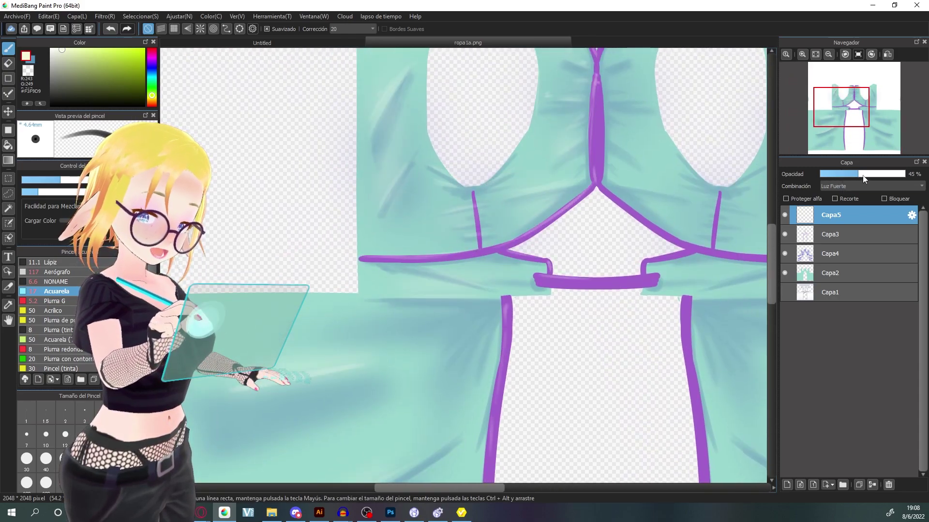
key(ctrl+minus)
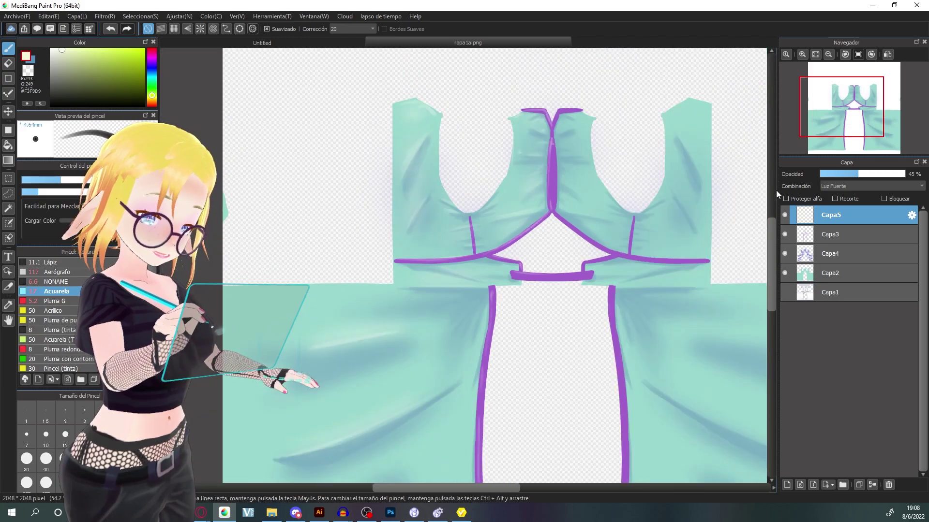
drag(627, 288, 643, 242)
- Examine the softened highlights across the bodice, trim and skirt in a rotated view at several zoom levels
click(845, 56)
click(845, 56)
scroll(490, 248, up, 5)
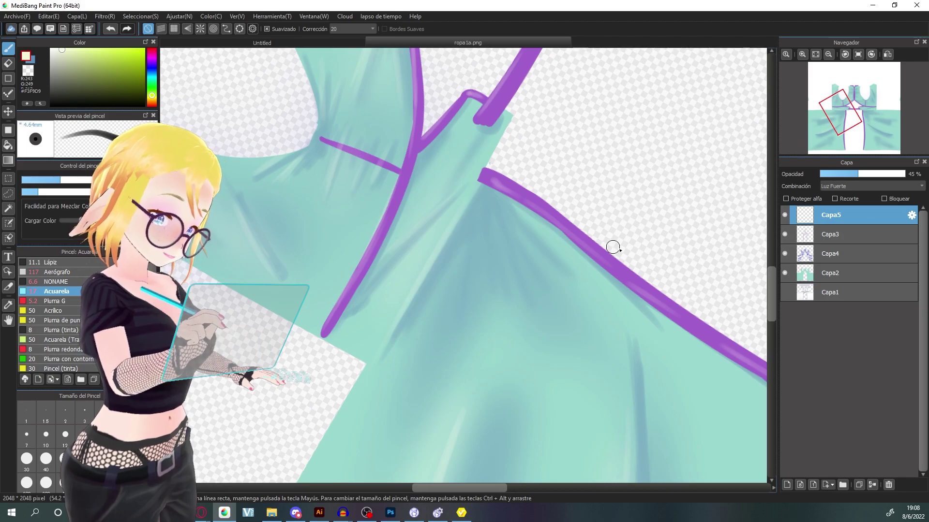
scroll(613, 247, down, 4)
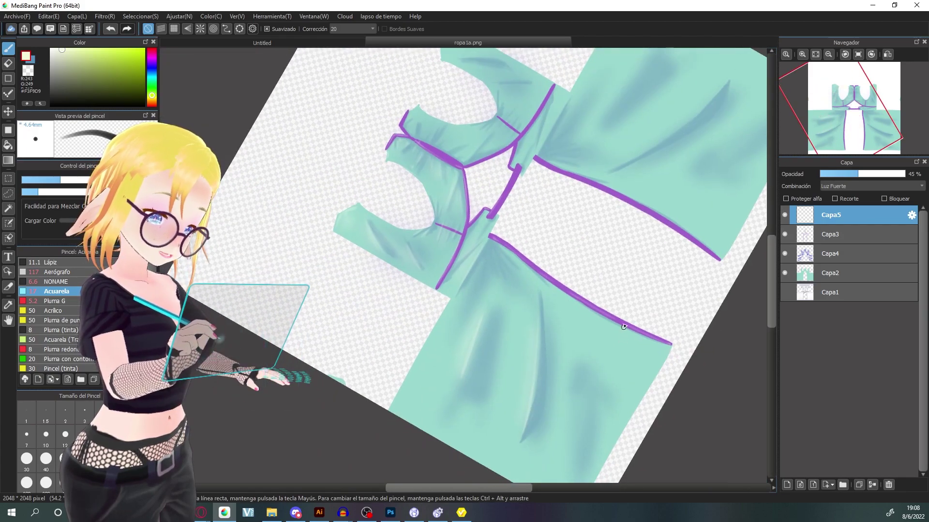
drag(625, 309, 619, 328)
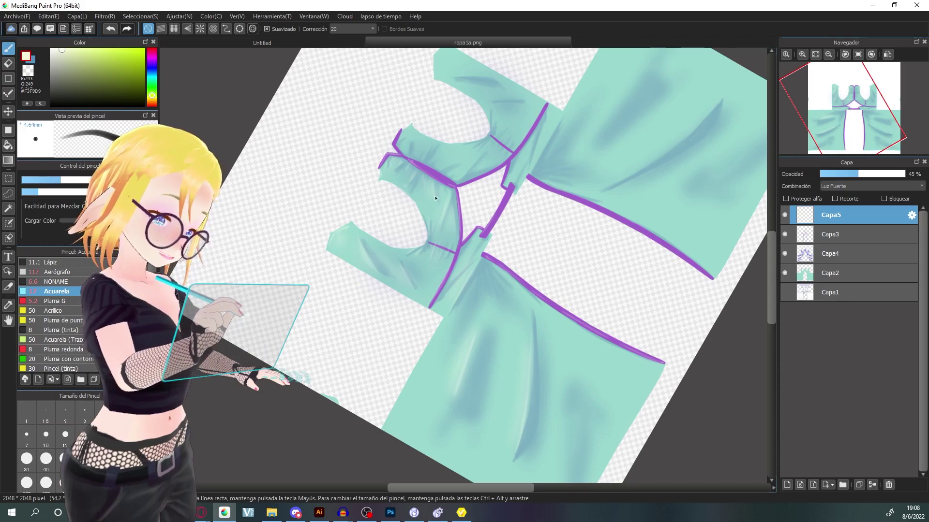
scroll(472, 177, up, 3)
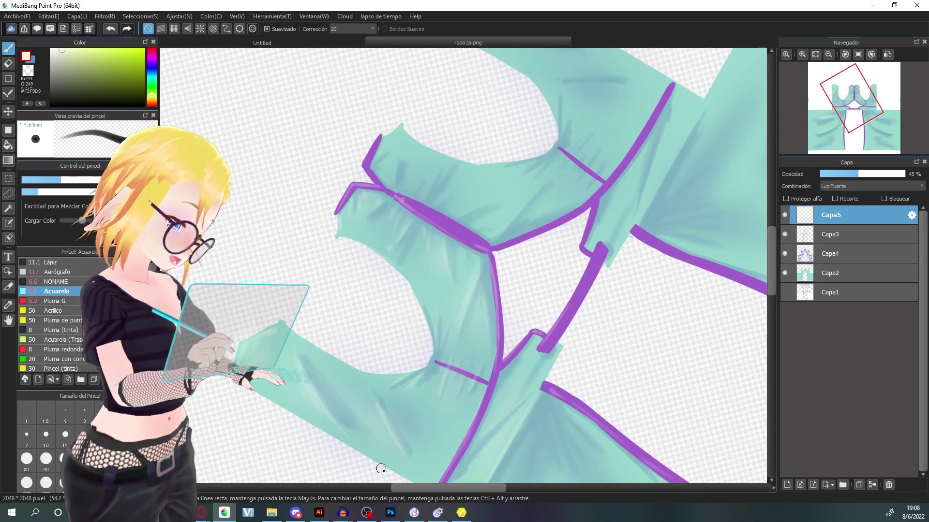
scroll(543, 303, down, 2)
scroll(655, 252, down, 3)
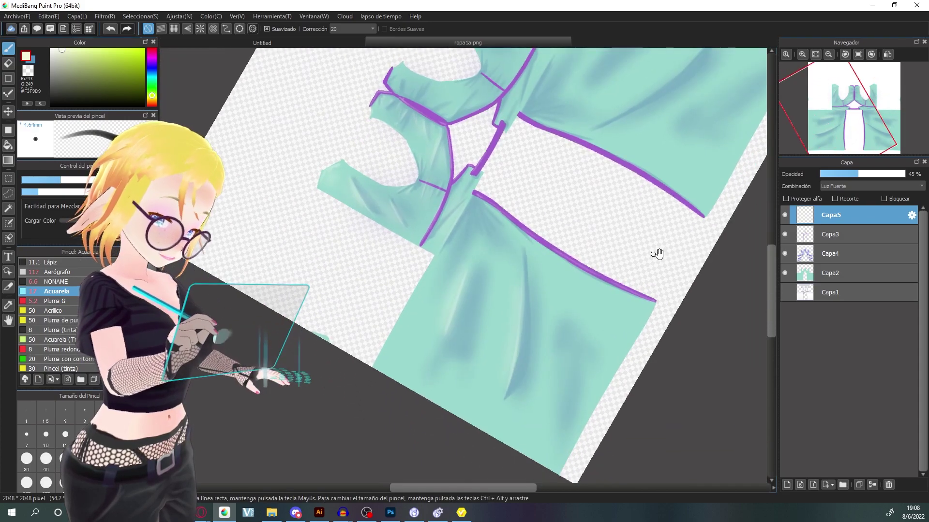
scroll(672, 255, up, 2)
scroll(670, 253, down, 2)
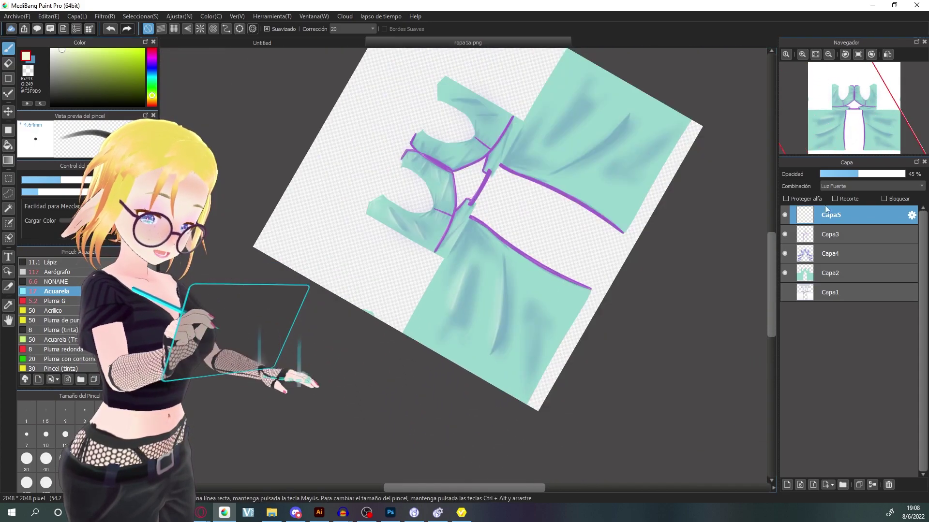
scroll(671, 254, up, 3)
key(ctrl+minus)
key(ctrl+minus)
key(ctrl+plus)
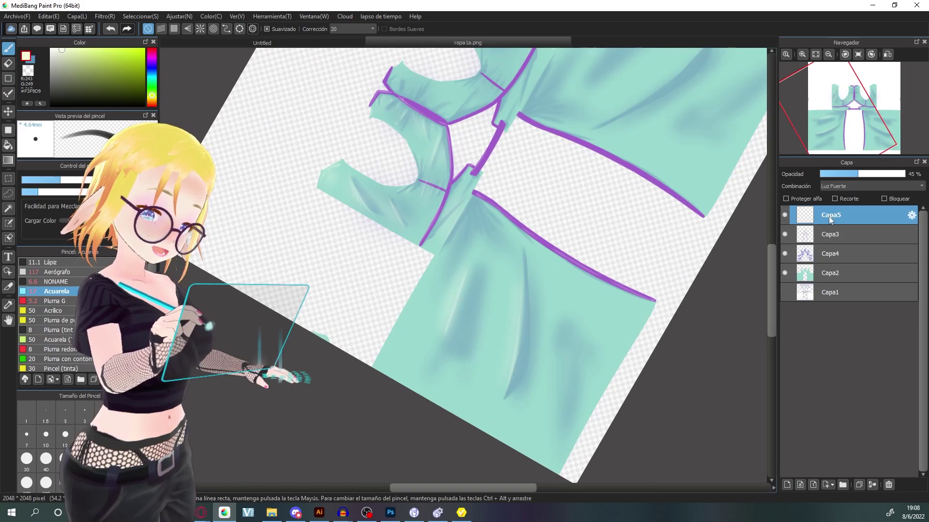
- Straighten the canvas and draw small black marks at its side edges with the NONAME brush at 1.74 mm
click(858, 55)
drag(279, 159, 293, 242)
click(57, 272)
click(56, 282)
drag(339, 131, 339, 167)
drag(550, 225, 327, 287)
key(ctrl+minus)
key(ctrl+minus)
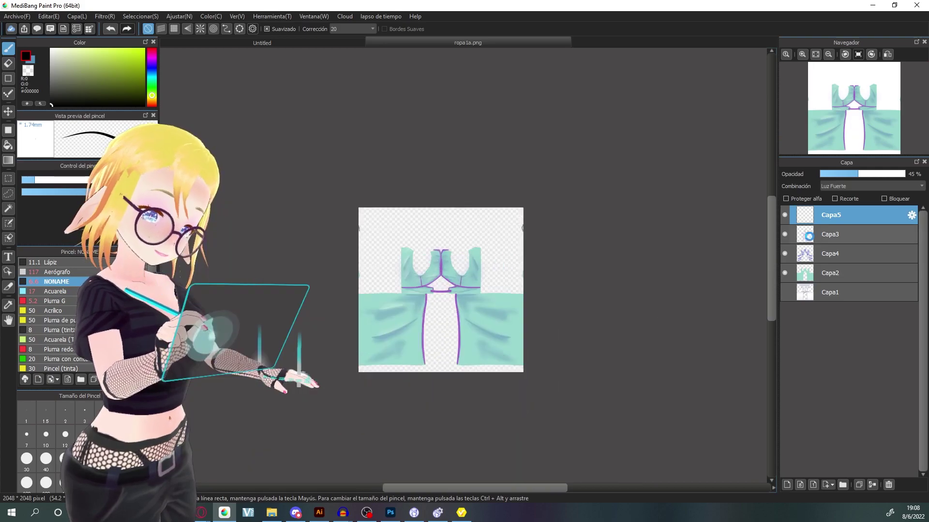
key(ctrl+plus)
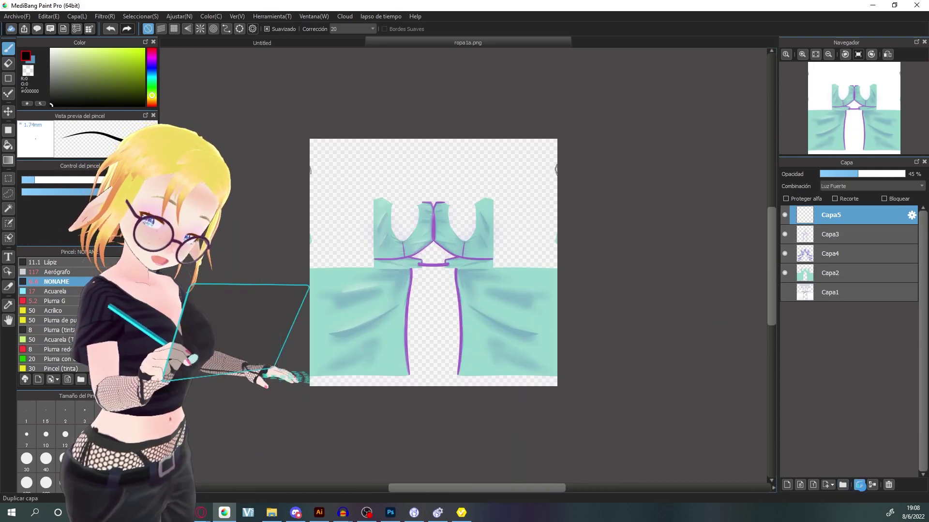
- Duplicate the Capa5 highlight layer and set the copy's opacity to 42%
click(859, 485)
key(ctrl+t)
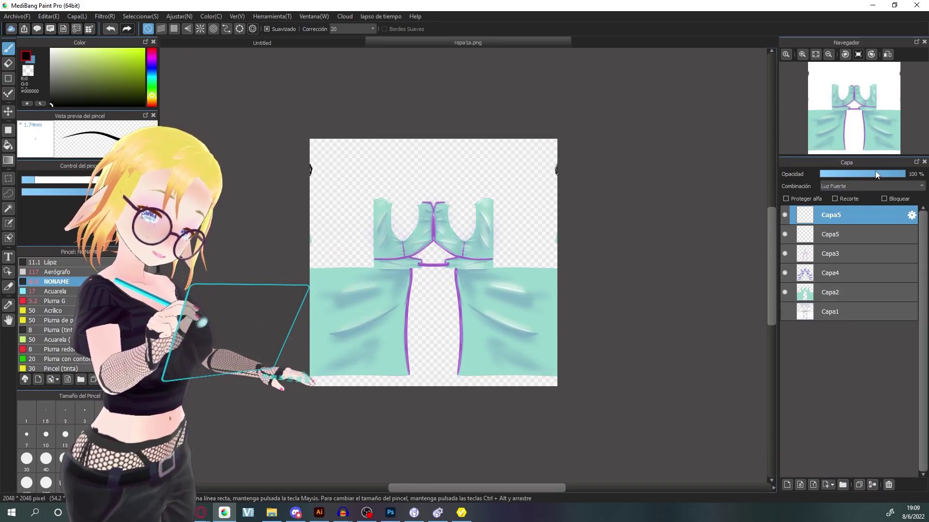
drag(863, 175, 855, 175)
scroll(680, 271, up, 3)
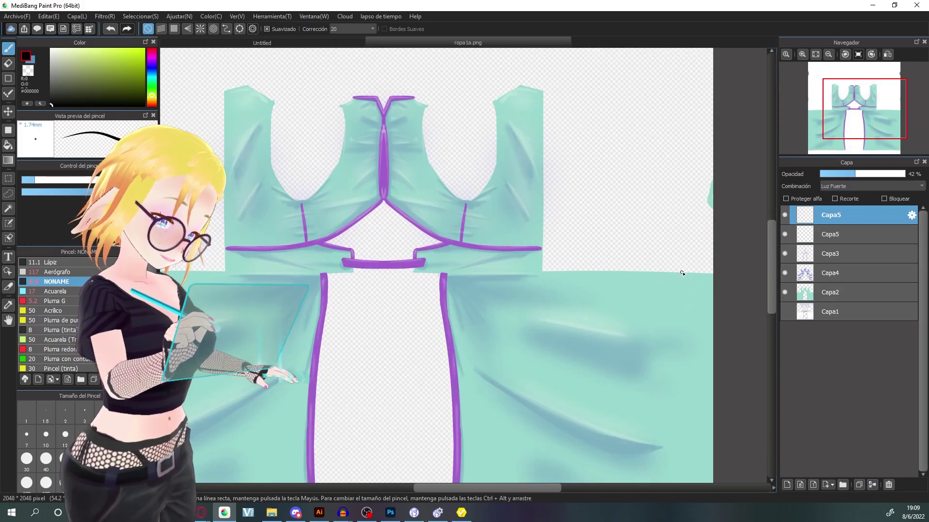
scroll(680, 271, down, 1)
mouse_move(657, 333)
mouse_down()
mouse_move(679, 288)
mouse_move(676, 299)
mouse_up()
scroll(681, 291, down, 2)
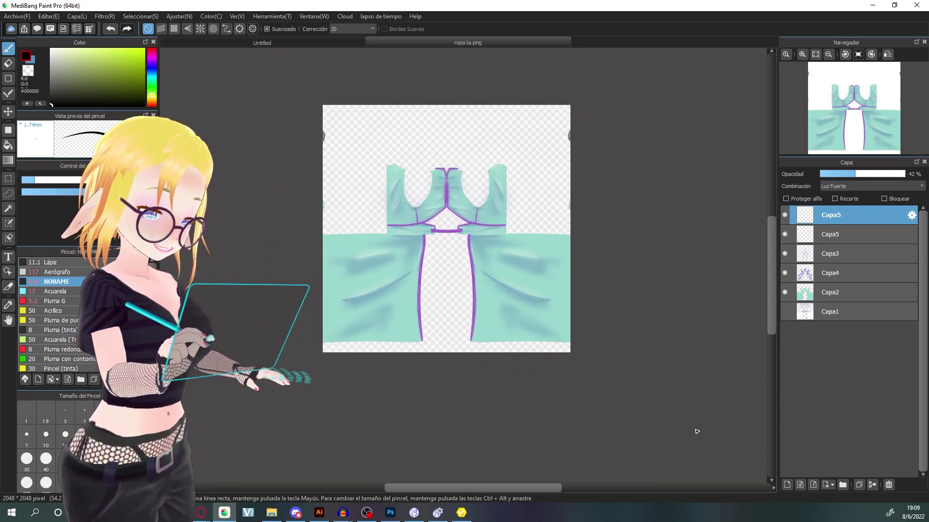
- Switch to the Opera browser and run an image search for "textura de tela"
click(201, 512)
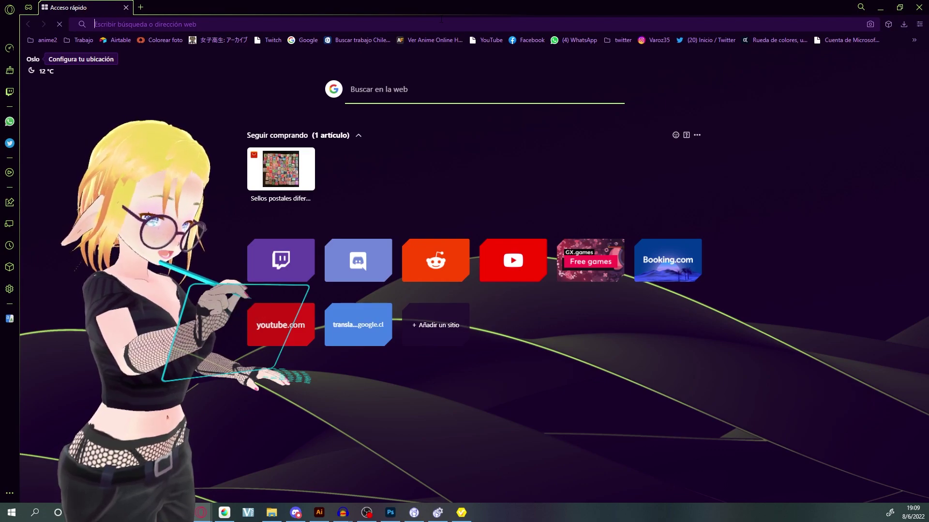
click(441, 19)
text(textura de )
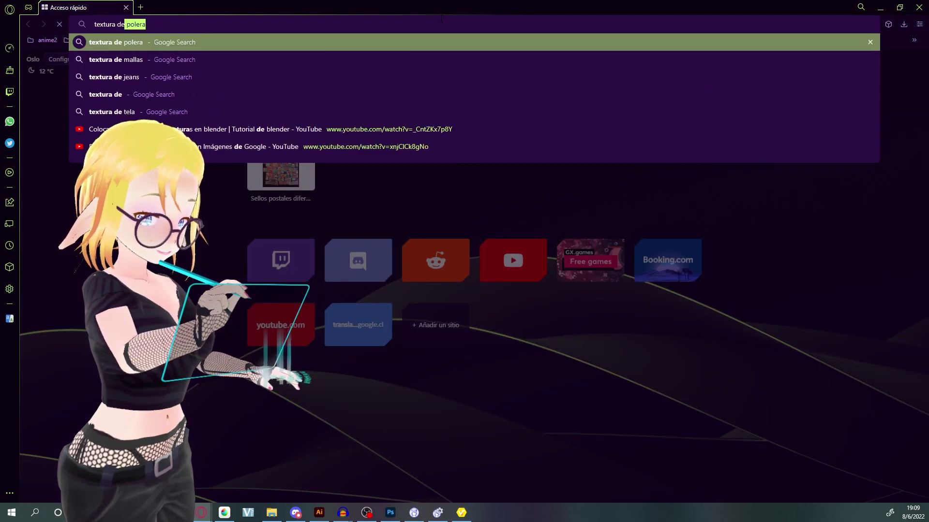
text(tela)
key(Return)
click(167, 101)
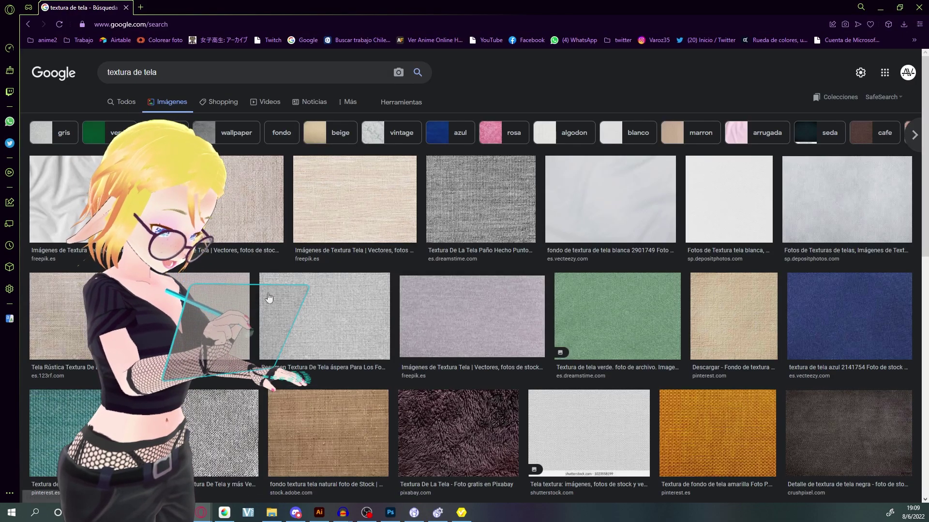
- Copy the rough white-grey woven fabric image from 123RF and paste it into the dress texture in MediBang Paint
click(290, 306)
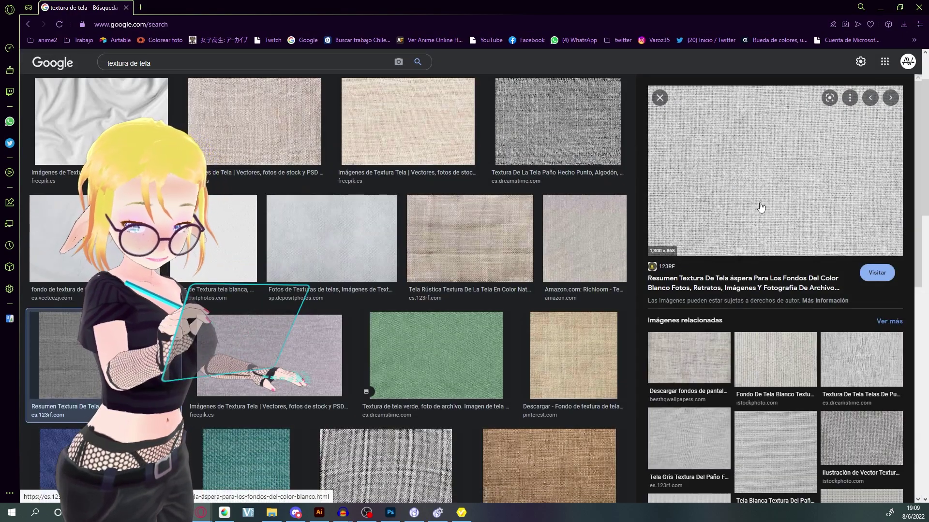
right_click(768, 196)
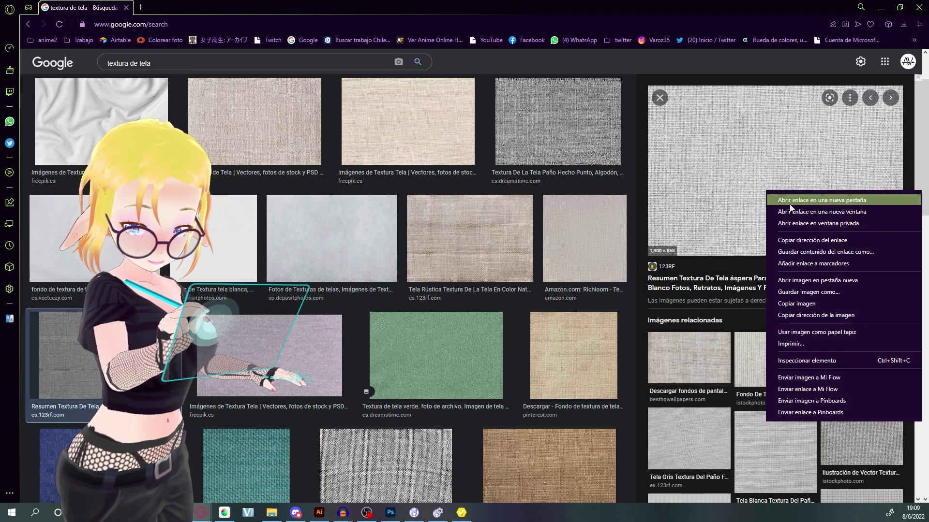
click(803, 303)
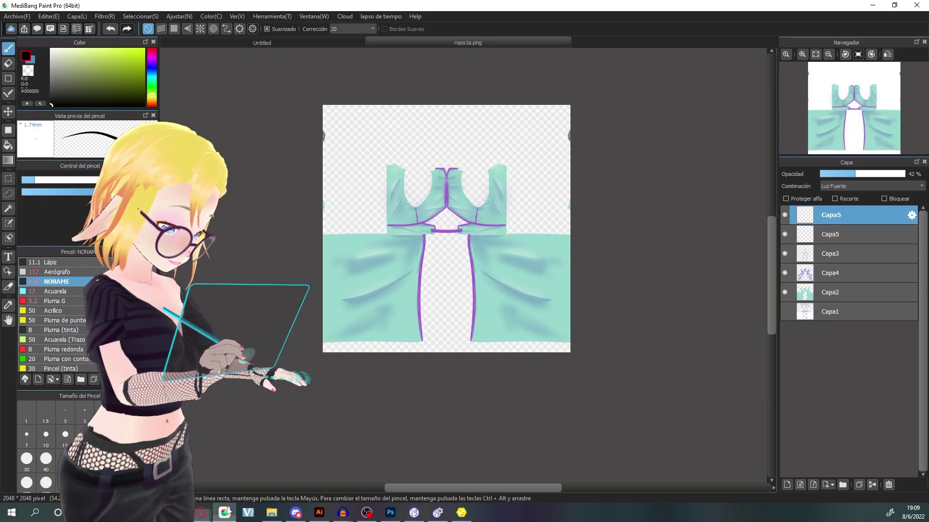
click(224, 513)
key(ctrl+v)
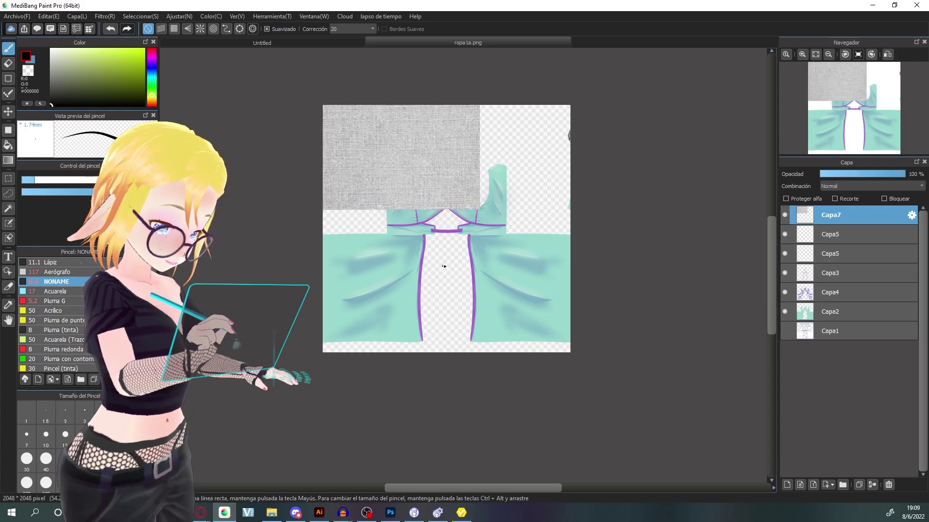
- Scale and position the pasted fabric image over the left half of the dress
scroll(440, 261, down, 3)
scroll(440, 242, up, 4)
key(ctrl+t)
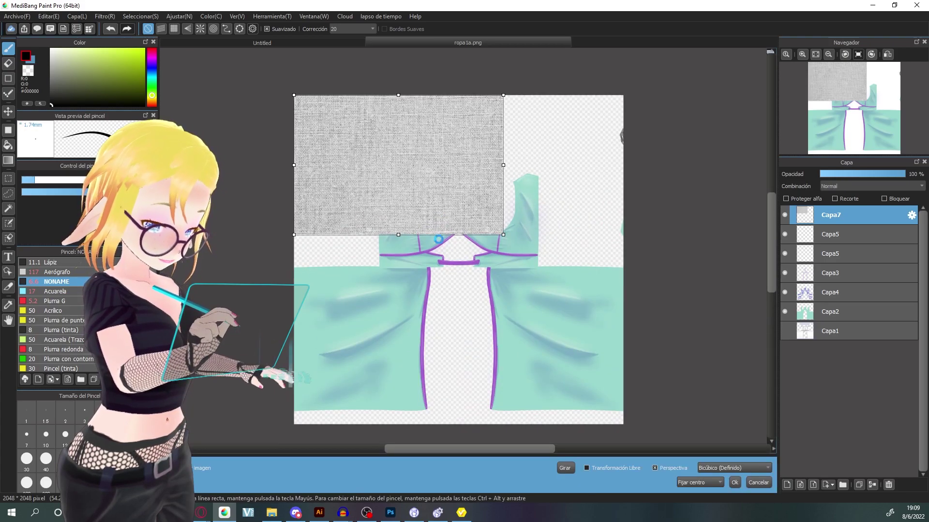
mouse_move(459, 202)
mouse_down()
mouse_move(455, 282)
mouse_move(475, 209)
mouse_up()
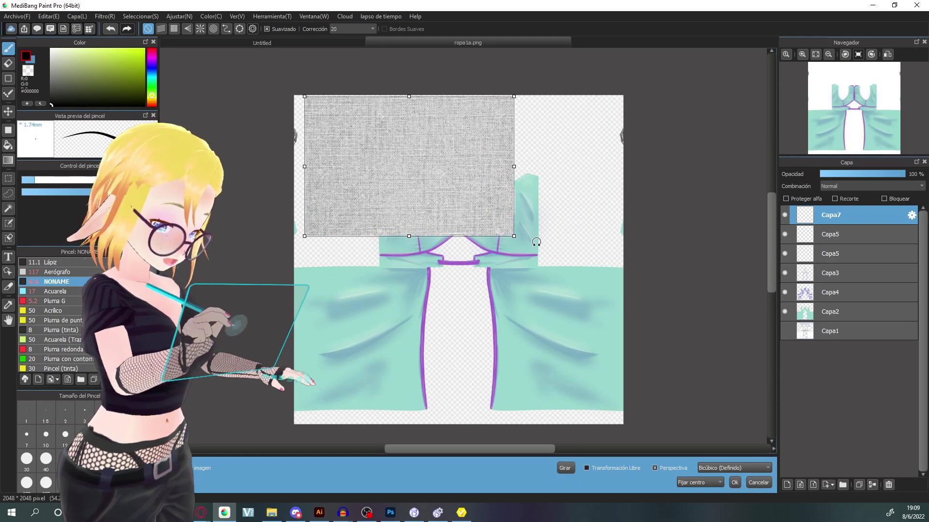
drag(519, 242, 540, 291)
drag(466, 261, 347, 236)
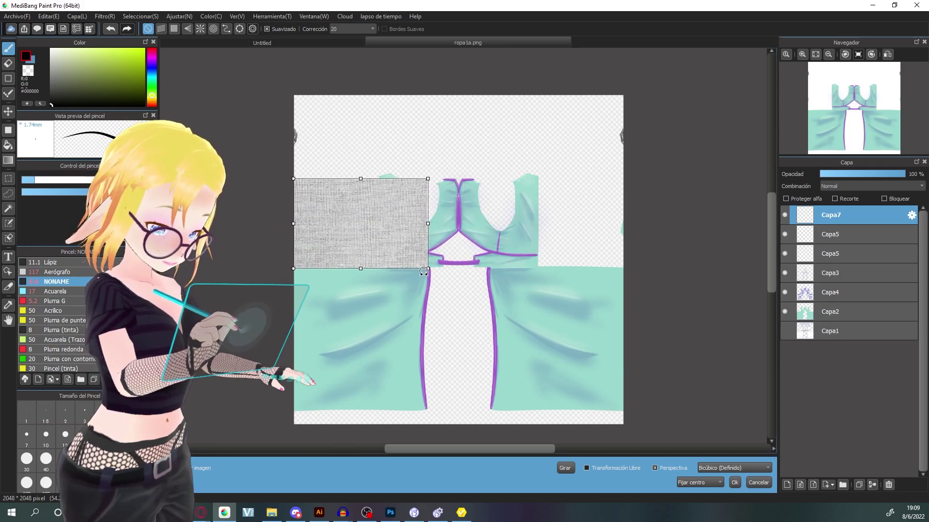
drag(441, 277, 487, 326)
drag(409, 287, 402, 365)
click(734, 482)
- Duplicate the fabric texture layer, place the copy directly beneath the first piece on the canvas, and merge both layers
click(859, 485)
key(ctrl+t)
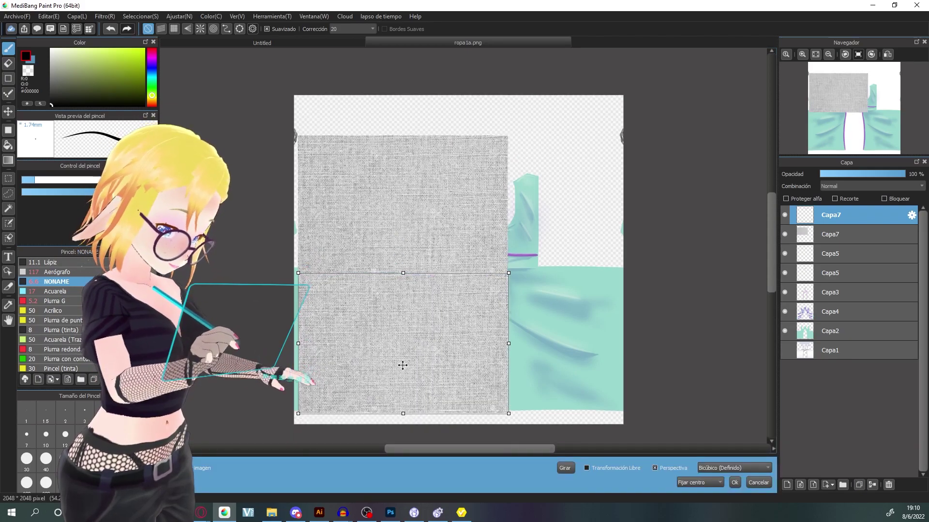
click(872, 485)
key(ctrl+t)
drag(462, 296, 458, 297)
drag(506, 137, 490, 159)
drag(398, 231, 379, 252)
click(734, 482)
key(ctrl+z)
- Scale down the merged fabric texture so it covers the left half of the dress from bodice to hem
key(ctrl+t)
drag(509, 133, 470, 173)
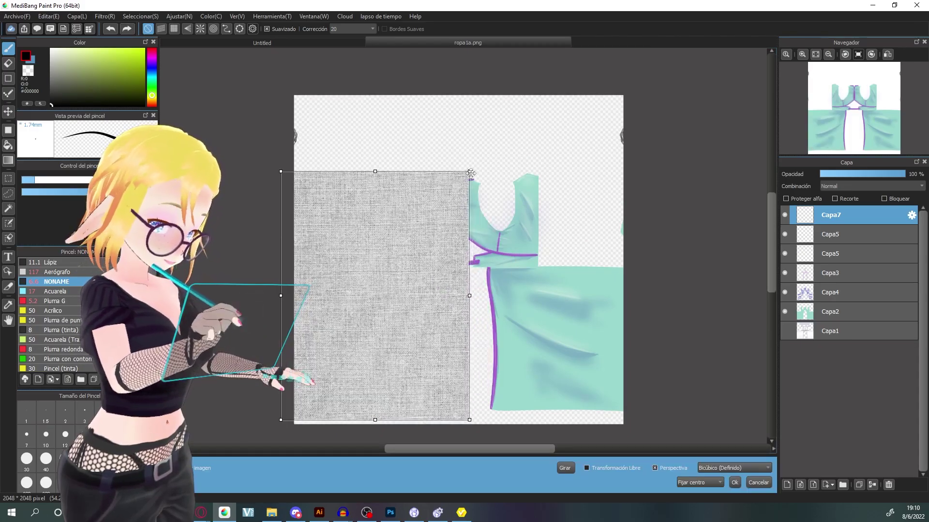
click(735, 483)
- Duplicate the fabric texture layer and move the copy over the right half of the dress
click(860, 485)
key(ctrl+t)
drag(398, 230, 557, 232)
scroll(556, 232, down, 1)
scroll(497, 171, up, 5)
drag(496, 171, 497, 176)
click(734, 483)
scroll(455, 289, down, 3)
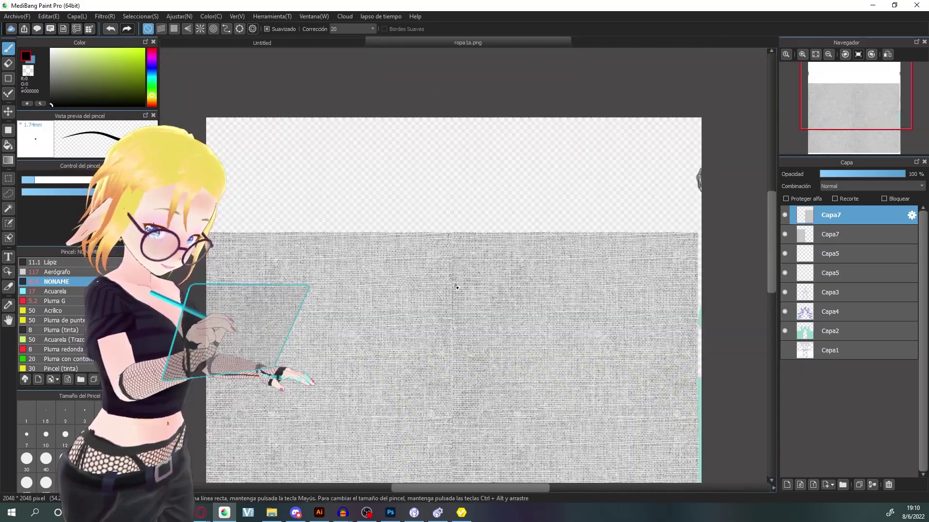
- Adjust the right-hand fabric copy's fit along the centre seam and merge it with the left half
scroll(456, 287, down, 1)
key(ctrl+t)
drag(467, 347, 468, 347)
drag(448, 383, 445, 387)
drag(472, 347, 474, 345)
click(734, 483)
click(872, 485)
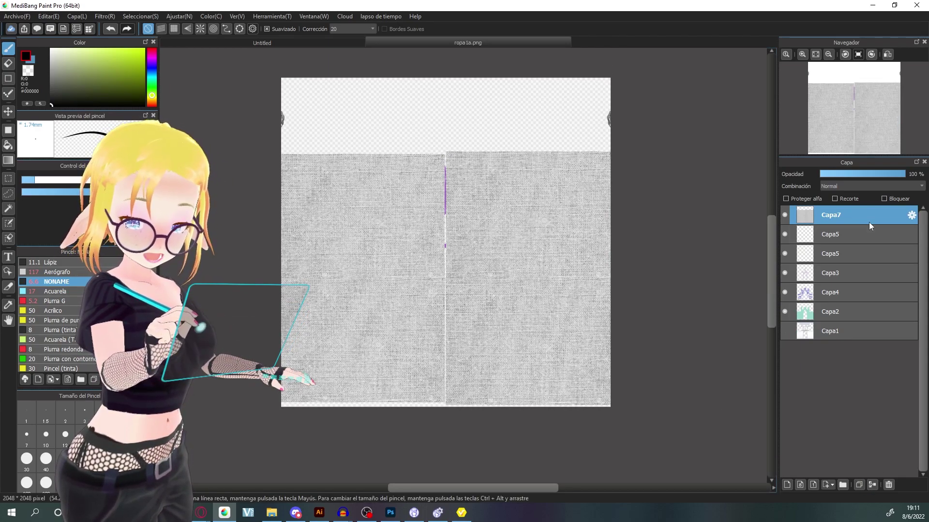
- Duplicate the merged fabric layer, reorder the layers with one copy directly above Capa2, and hide the topmost copy
click(858, 485)
drag(824, 223, 826, 269)
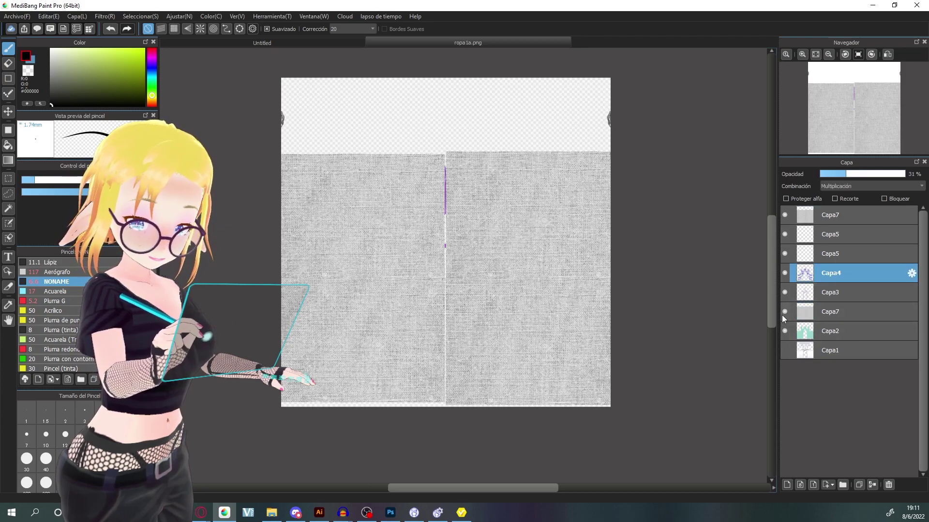
click(784, 215)
- Set the blending mode of the Capa7 fabric layer above Capa2 to Multiplicación
click(834, 320)
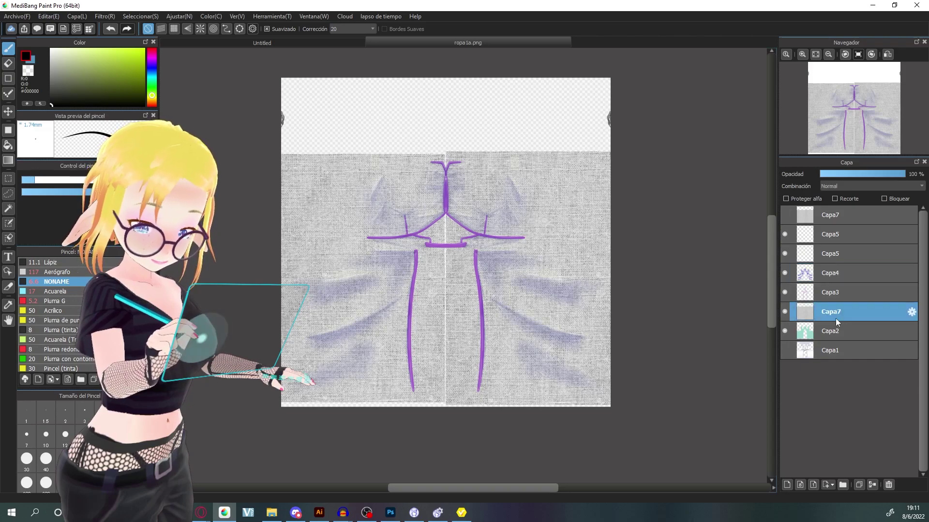
click(857, 186)
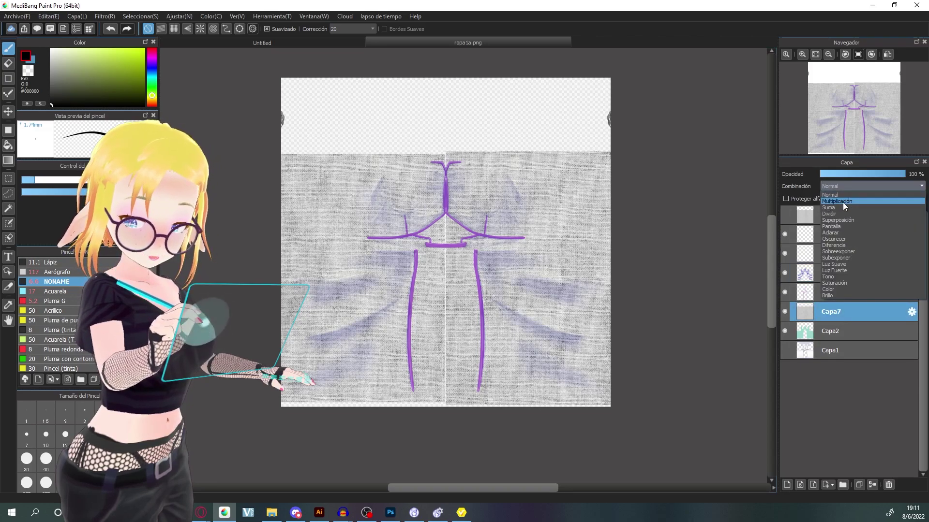
click(842, 202)
scroll(514, 306, down, 4)
scroll(514, 306, up, 5)
scroll(455, 305, down, 4)
scroll(392, 328, up, 6)
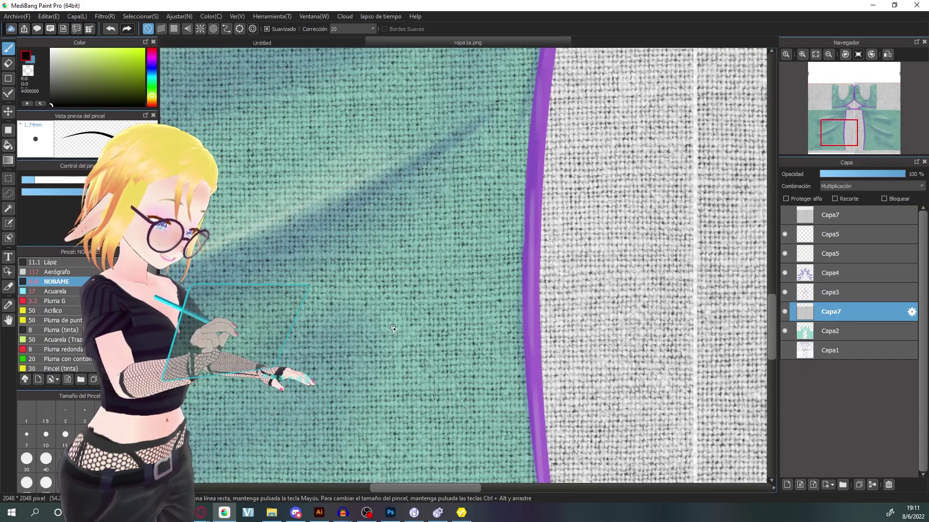
- Lower the opacity of the Capa7 fabric layer above Capa2 to 19%
scroll(393, 328, down, 3)
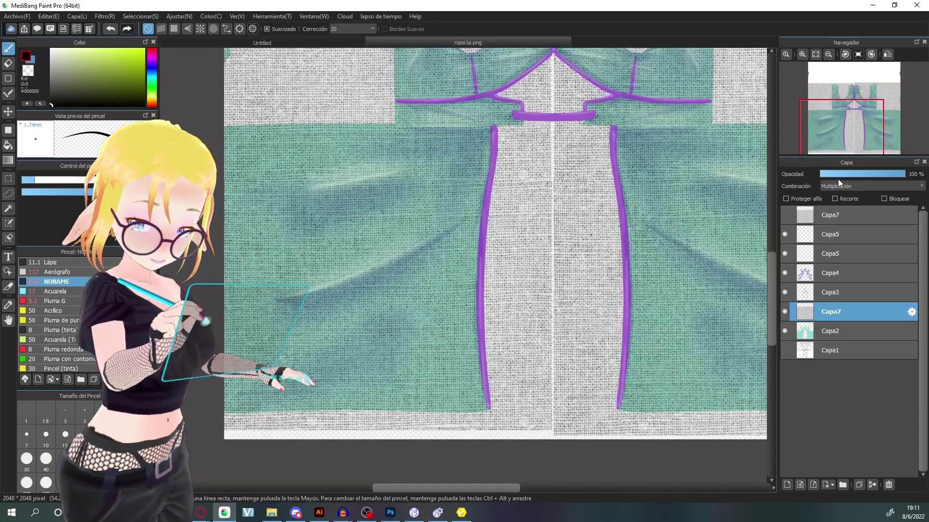
drag(837, 179, 830, 175)
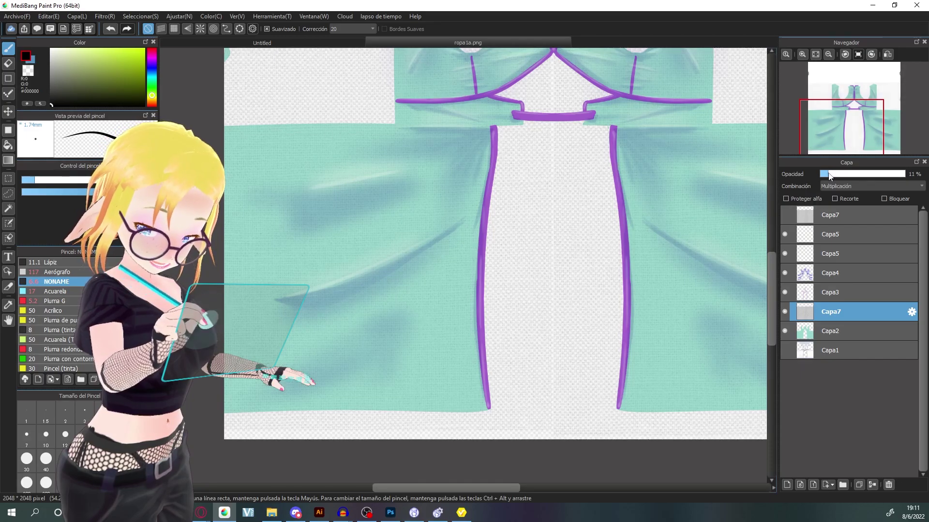
scroll(440, 238, up, 4)
scroll(445, 237, down, 1)
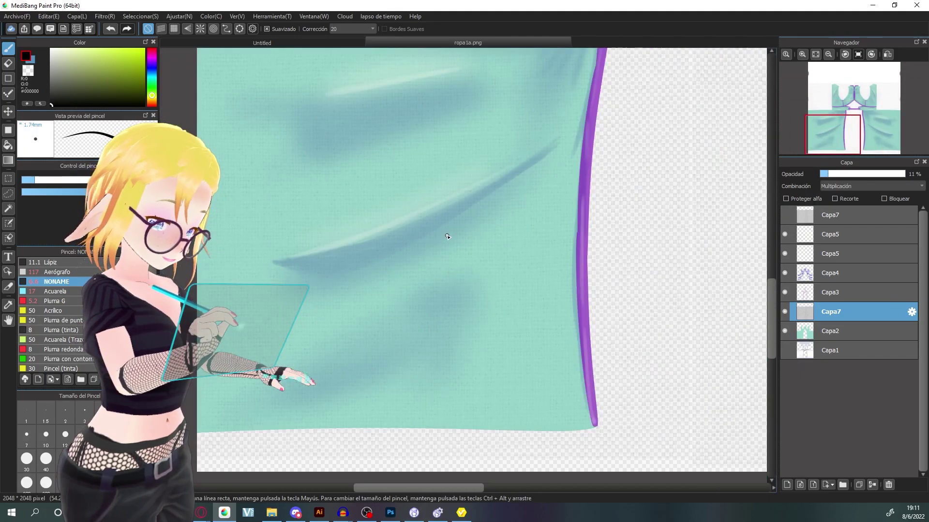
scroll(447, 236, up, 3)
scroll(404, 276, down, 4)
scroll(405, 276, up, 5)
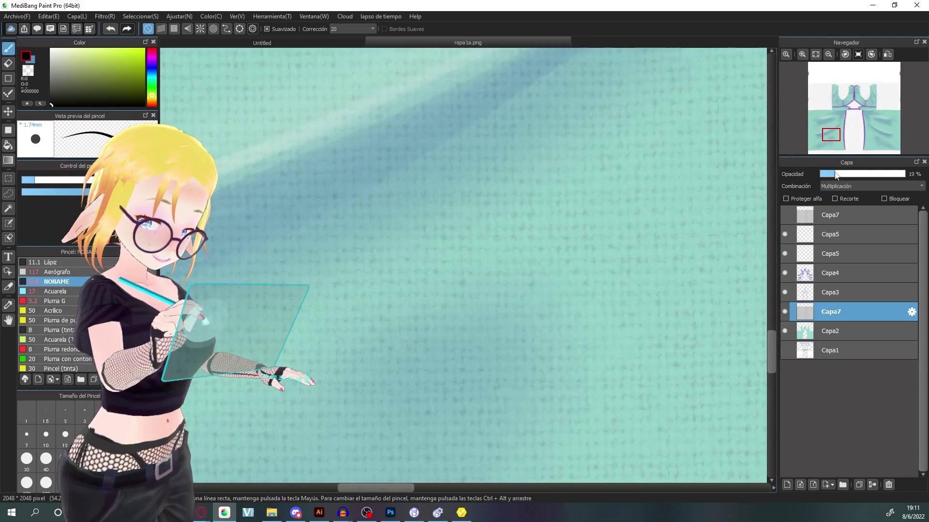
- Examine the strength of the fabric weave over the skirt folds and bodice, close up and from afar
scroll(521, 203, down, 4)
scroll(521, 203, up, 4)
scroll(521, 203, down, 4)
scroll(520, 203, up, 2)
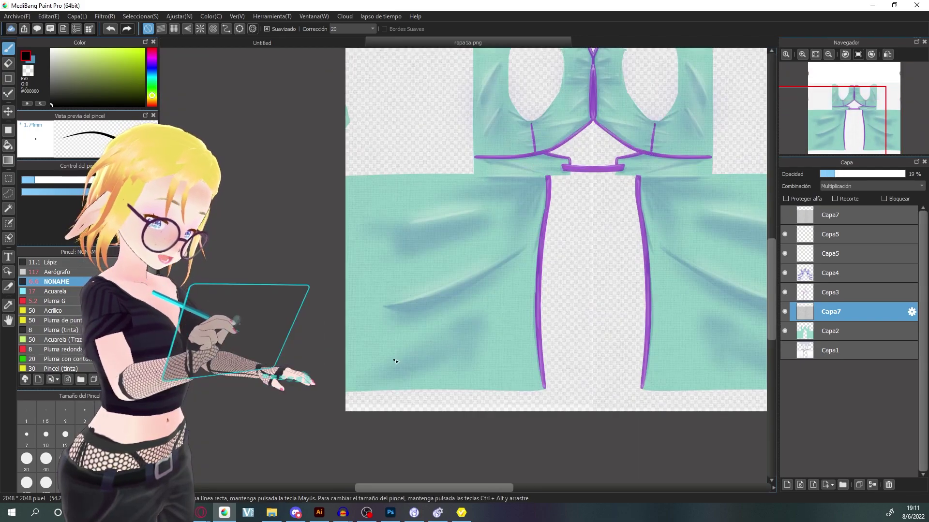
scroll(437, 310, up, 4)
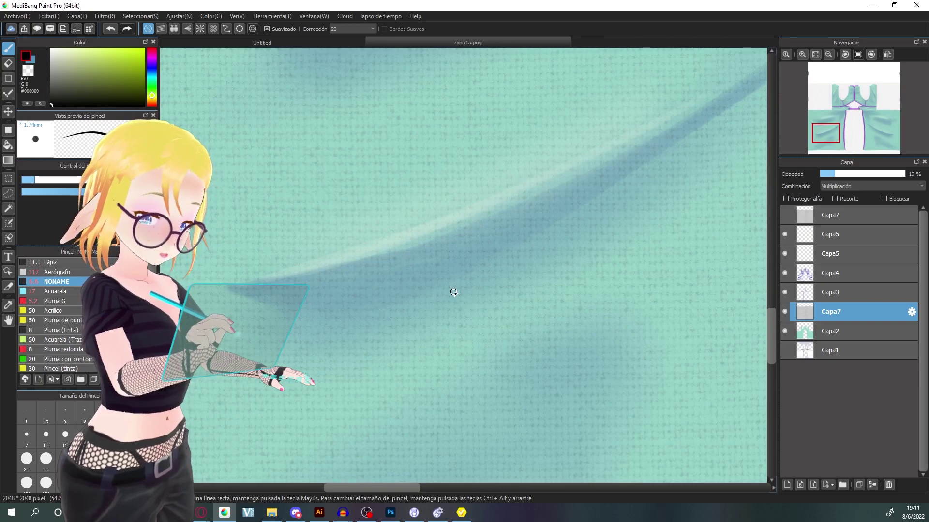
scroll(453, 292, down, 3)
scroll(472, 285, down, 3)
scroll(473, 287, up, 3)
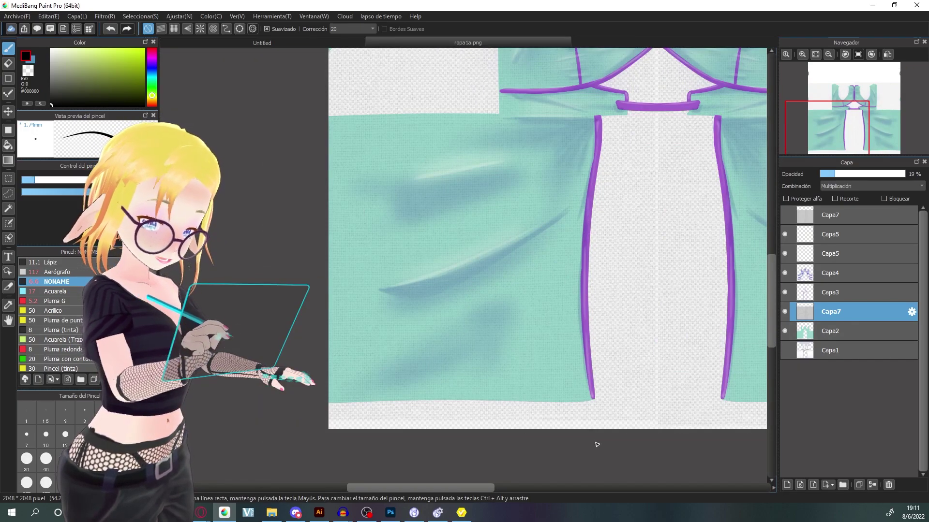
scroll(581, 217, up, 2)
scroll(518, 156, down, 4)
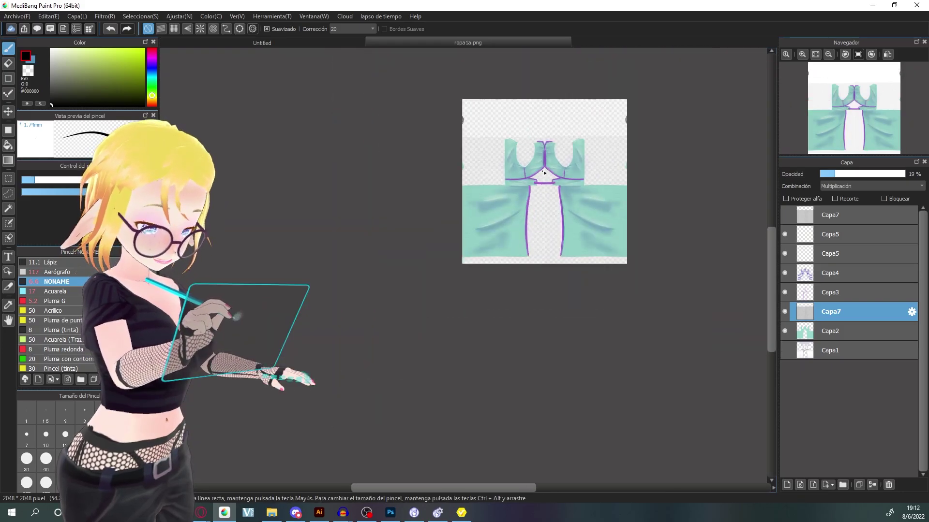
scroll(544, 176, up, 3)
scroll(544, 177, down, 1)
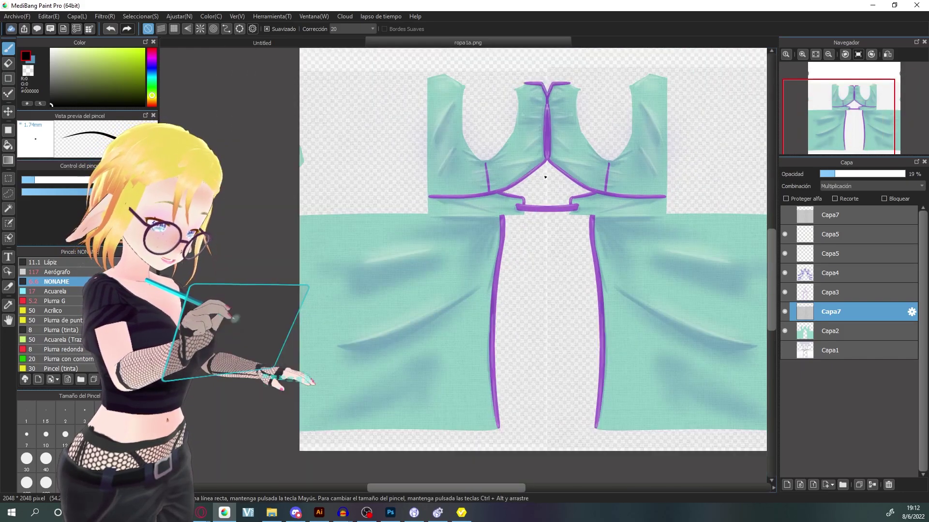
- Load Capa2's shape as a selection, invert it, erase Capa7's fabric outside the dress with a very large eraser, and deselect
ctrl+click(805, 332)
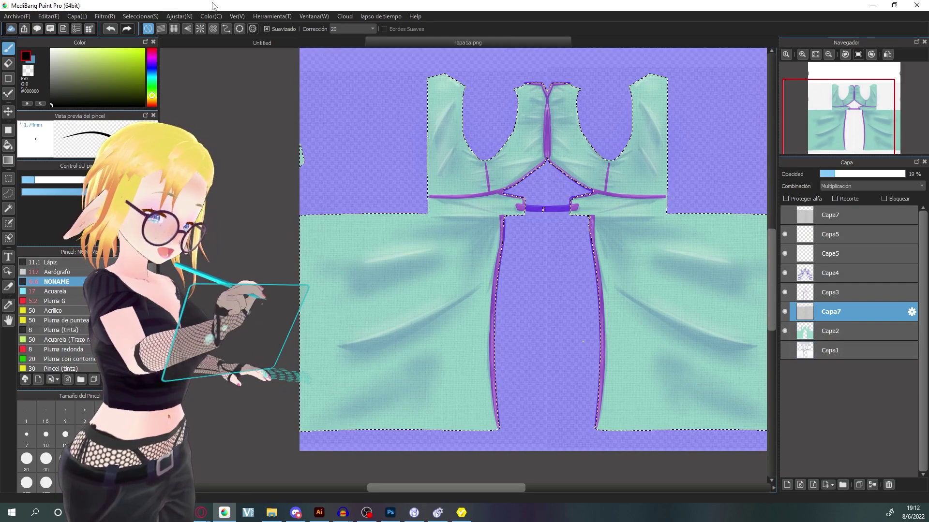
click(139, 19)
click(145, 44)
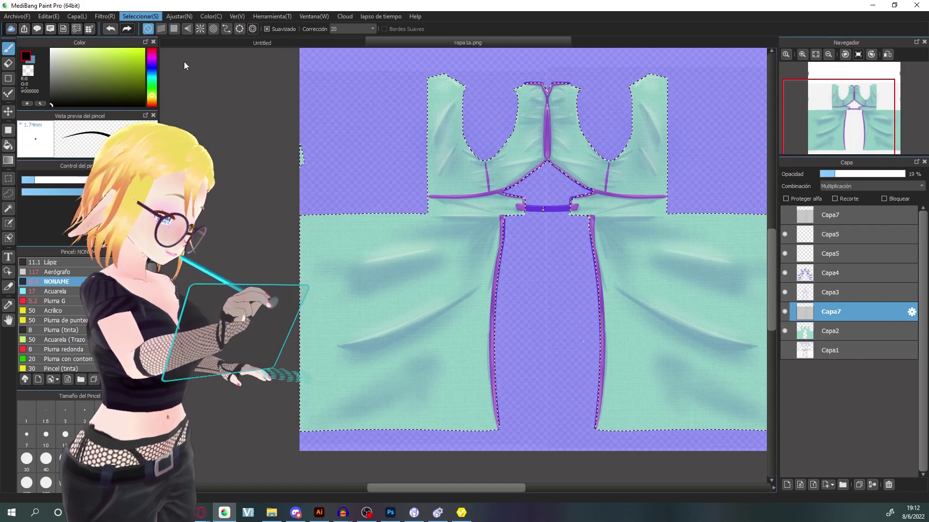
key(ctrl+minus)
key(e)
drag(97, 180, 155, 179)
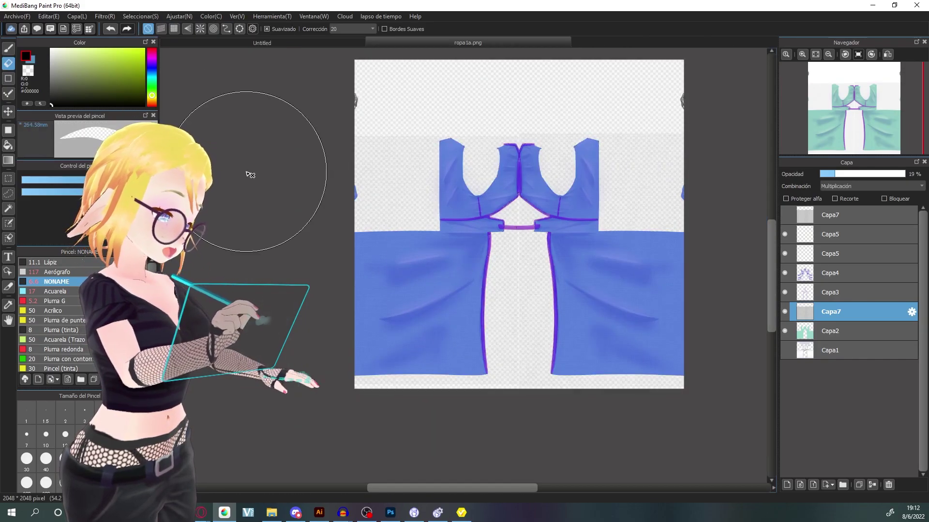
mouse_move(623, 296)
mouse_down()
mouse_move(543, 348)
mouse_move(468, 372)
mouse_up()
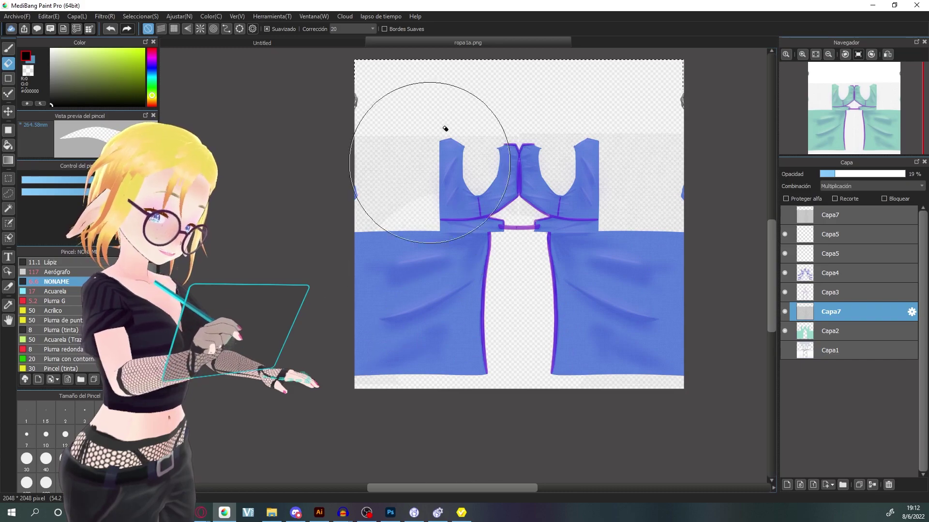
drag(476, 135, 638, 194)
key(ctrl+d)
- Inspect the trimmed fabric texture across the skirt and bodice, including with the canvas view rotated
key(b)
key(ctrl+plus)
key(ctrl+plus)
key(ctrl+plus)
key(ctrl+plus)
key(ctrl+minus)
key(ctrl+minus)
key(ctrl+minus)
key(ctrl+minus)
key(ctrl+minus)
key(ctrl+plus)
key(ctrl+plus)
key(ctrl+plus)
key(ctrl+plus)
key(ctrl+plus)
key(ctrl+plus)
drag(602, 282, 652, 277)
key(ctrl+minus)
key(ctrl+minus)
key(ctrl+minus)
key(ctrl+plus)
key(ctrl+plus)
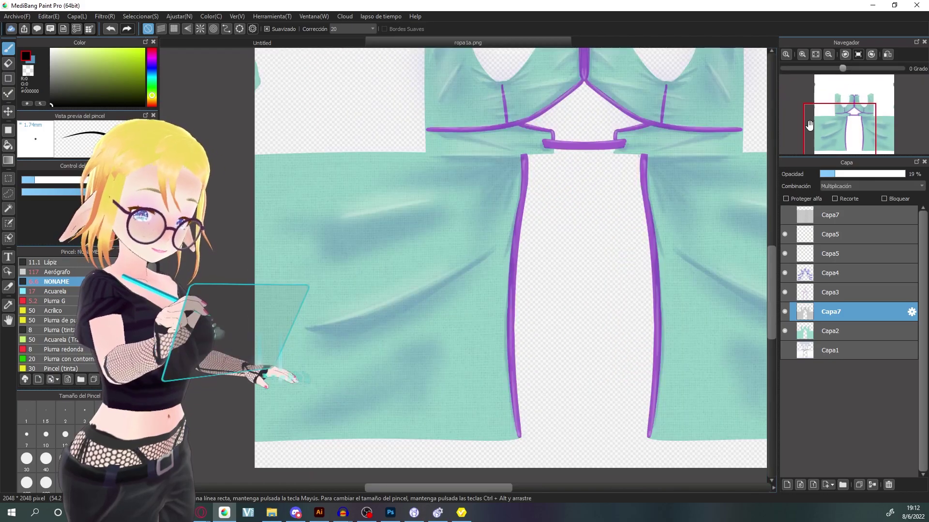
click(845, 55)
drag(584, 220, 615, 174)
key(ctrl+minus)
key(ctrl+minus)
drag(623, 265, 628, 299)
key(ctrl+plus)
key(ctrl+plus)
drag(673, 215, 654, 311)
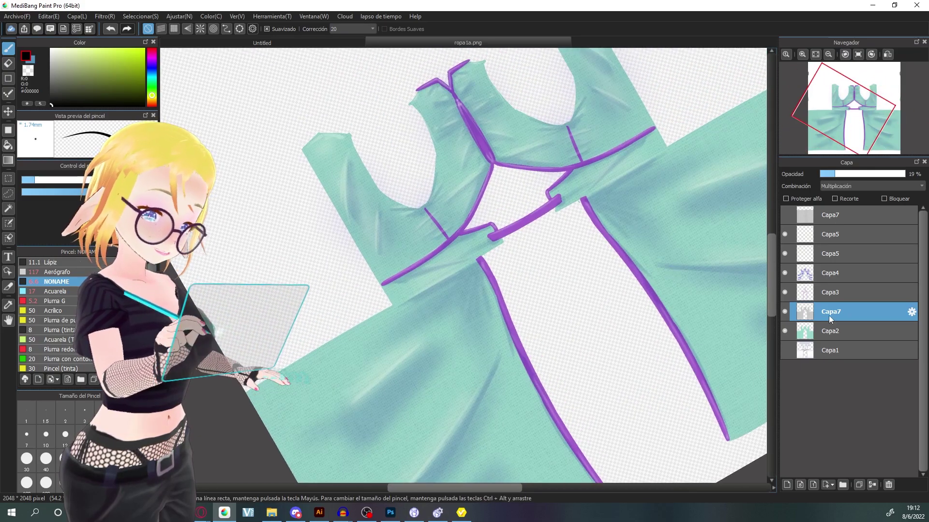
- Protect the alpha of Capa2 and repaint the skirt blue with a large brush
click(824, 332)
drag(645, 377, 620, 284)
drag(615, 348, 602, 275)
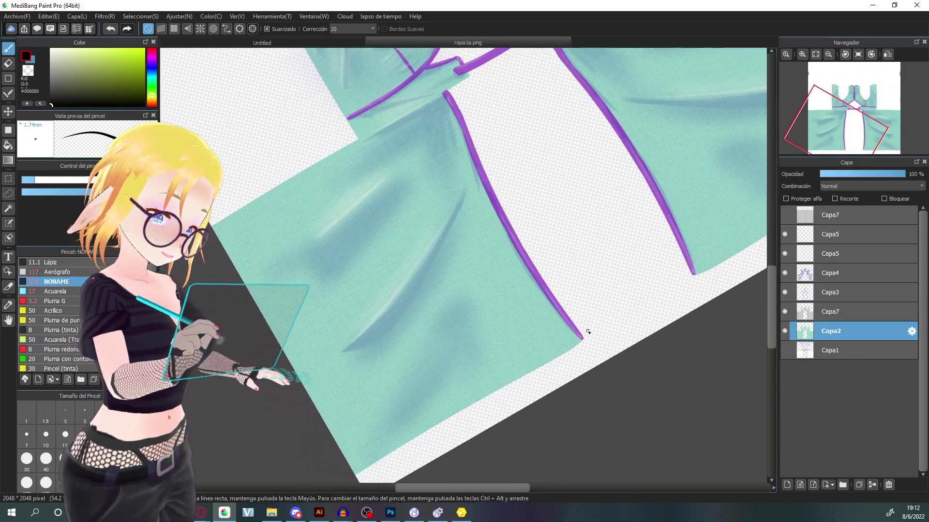
click(152, 99)
click(79, 72)
click(152, 71)
click(85, 56)
click(786, 199)
key(ctrl+minus)
key(ctrl+minus)
key(ctrl+minus)
click(105, 180)
mouse_move(435, 334)
mouse_down()
mouse_move(339, 331)
mouse_move(493, 207)
mouse_move(566, 170)
mouse_move(576, 152)
mouse_up()
- Repaint the bodice on Capa2 in light cyan blue
click(152, 75)
click(106, 54)
scroll(445, 102, up, 3)
mouse_move(360, 217)
mouse_down()
mouse_move(452, 266)
mouse_move(584, 130)
mouse_move(566, 166)
mouse_up()
- Protect the alpha of Capa3 and recolour the dress's purple trim lines dark blue, #40539A
click(791, 296)
click(152, 70)
click(106, 71)
click(786, 199)
drag(449, 159, 493, 367)
drag(581, 368, 581, 223)
drag(635, 150, 646, 271)
mouse_move(636, 217)
mouse_down()
mouse_move(606, 355)
mouse_move(569, 335)
mouse_up()
scroll(626, 297, up, 1)
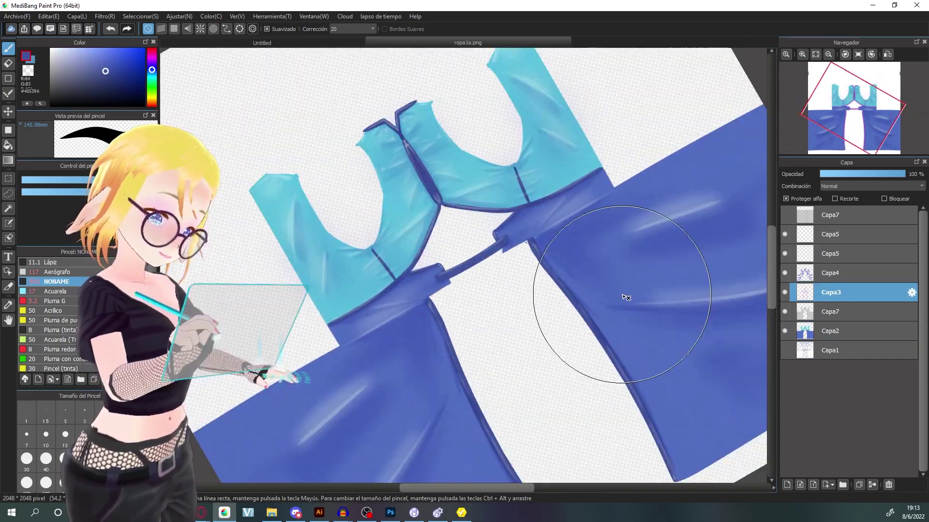
- Inspect the recoloured dress and reset the canvas rotation to upright
key(m)
scroll(703, 201, down, 2)
scroll(689, 291, up, 3)
scroll(634, 295, down, 2)
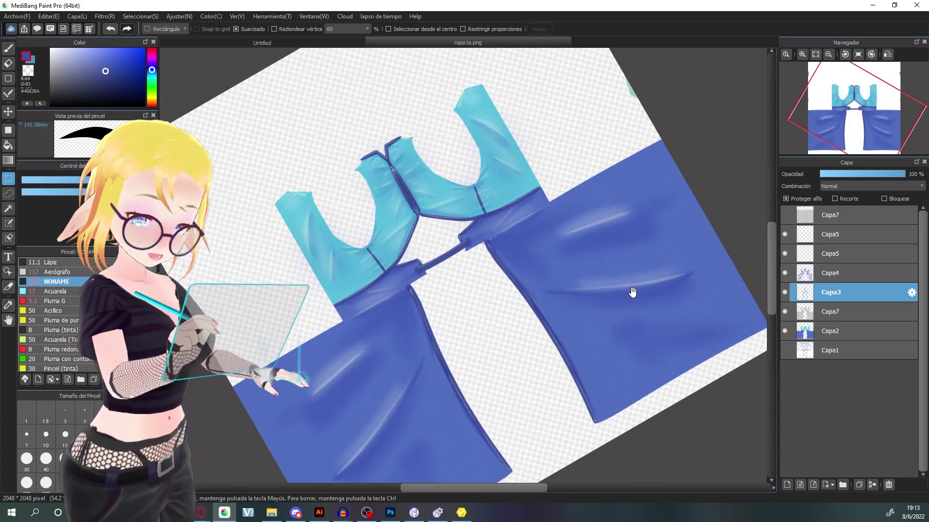
drag(633, 293, 642, 249)
click(858, 55)
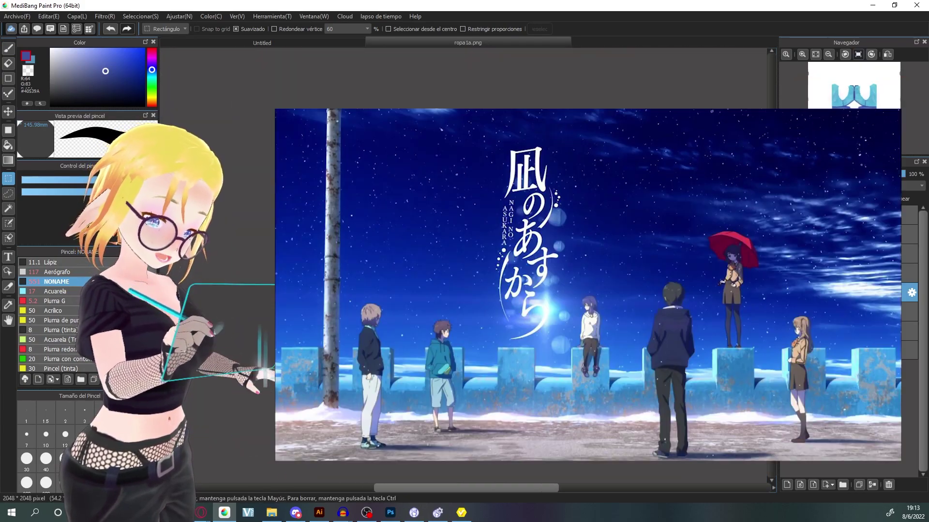
scroll(683, 228, up, 3)
drag(682, 218, 643, 358)
- Compare the painted dress with the Capa1 guide by toggling the layers' visibility, and restore the painted layers
drag(784, 350, 786, 233)
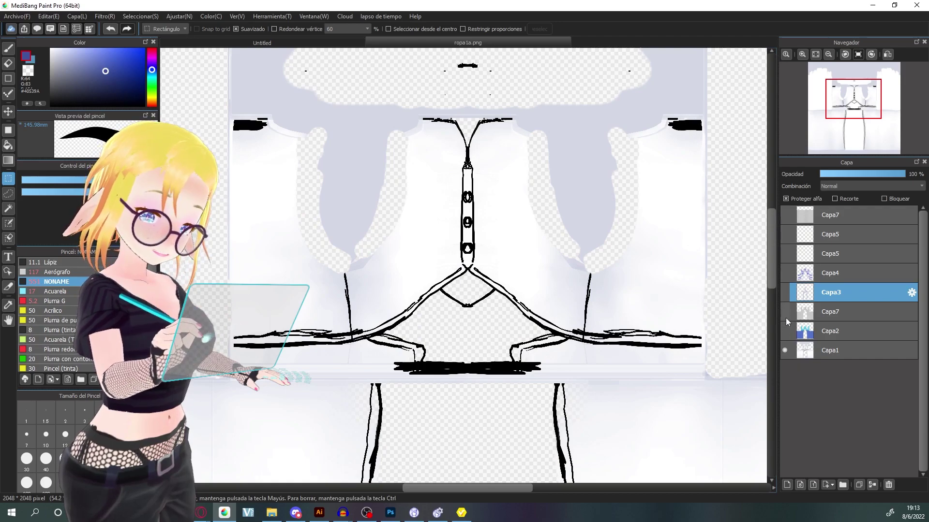
drag(785, 354, 786, 234)
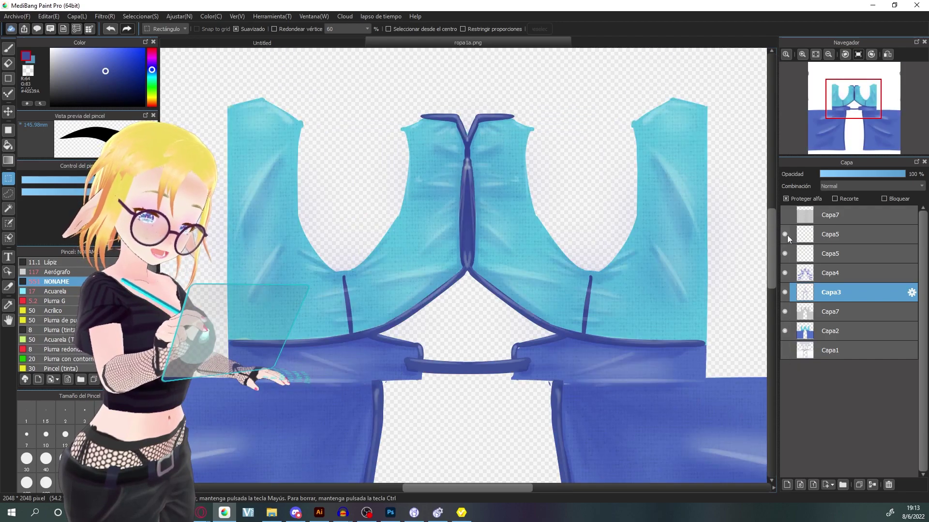
drag(627, 416, 669, 104)
scroll(651, 213, down, 2)
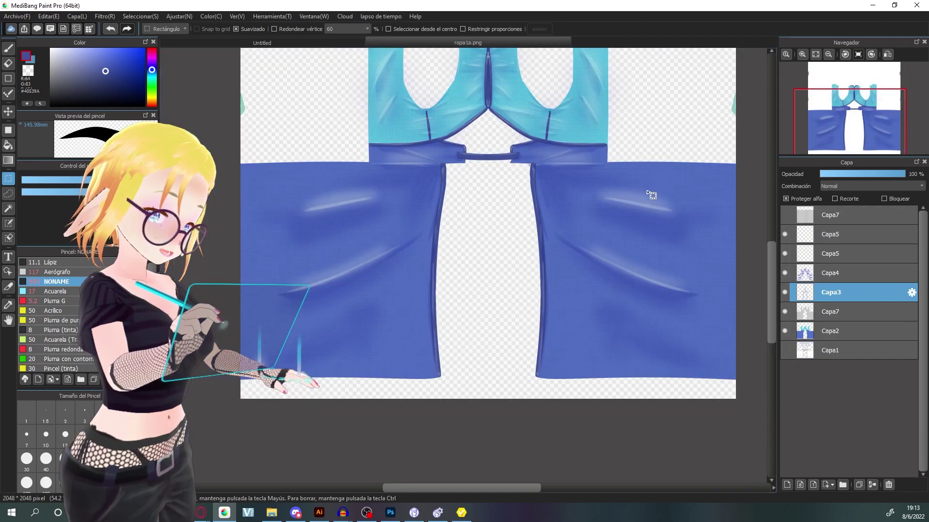
drag(671, 180, 626, 327)
drag(704, 243, 698, 280)
- Examine the finished bodice, waist and skirt, with the uppermost Capa5 highlight layer active
click(813, 339)
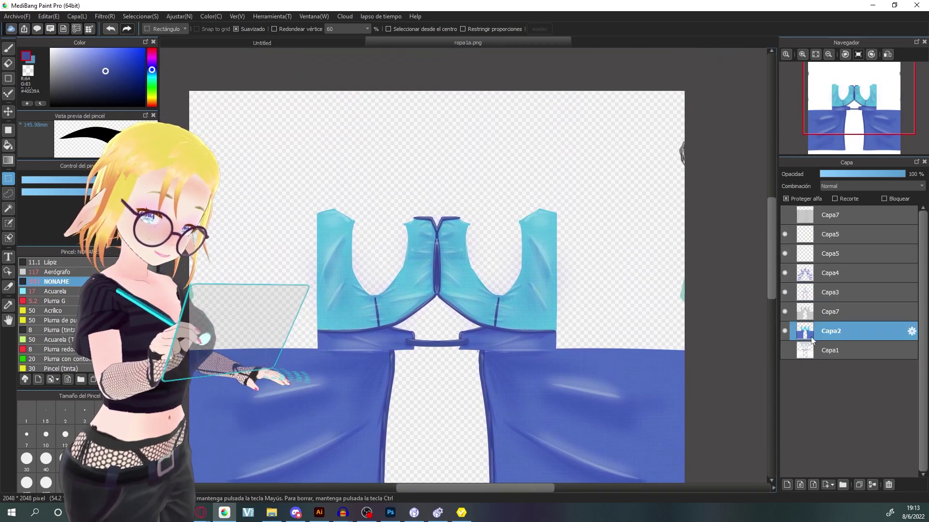
key(e)
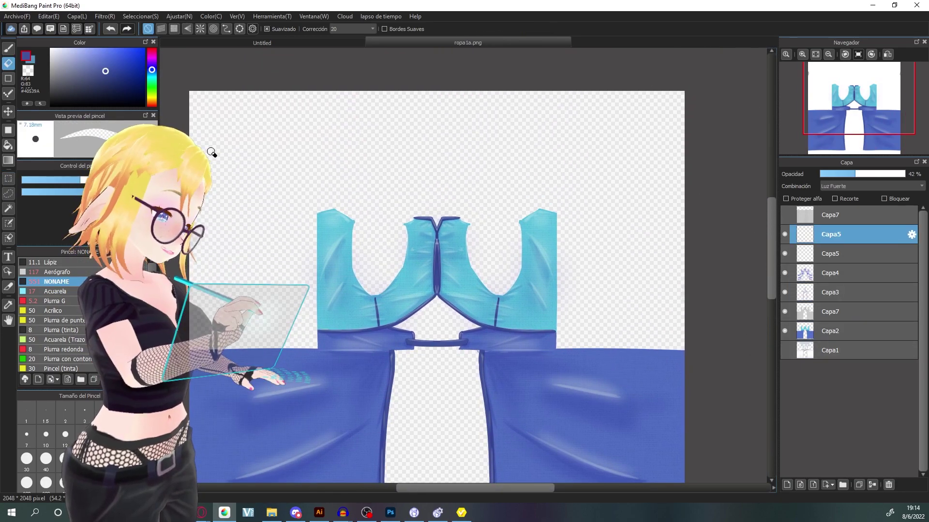
scroll(608, 313, down, 3)
scroll(607, 313, up, 2)
drag(622, 348, 641, 266)
scroll(611, 265, up, 3)
scroll(628, 245, down, 2)
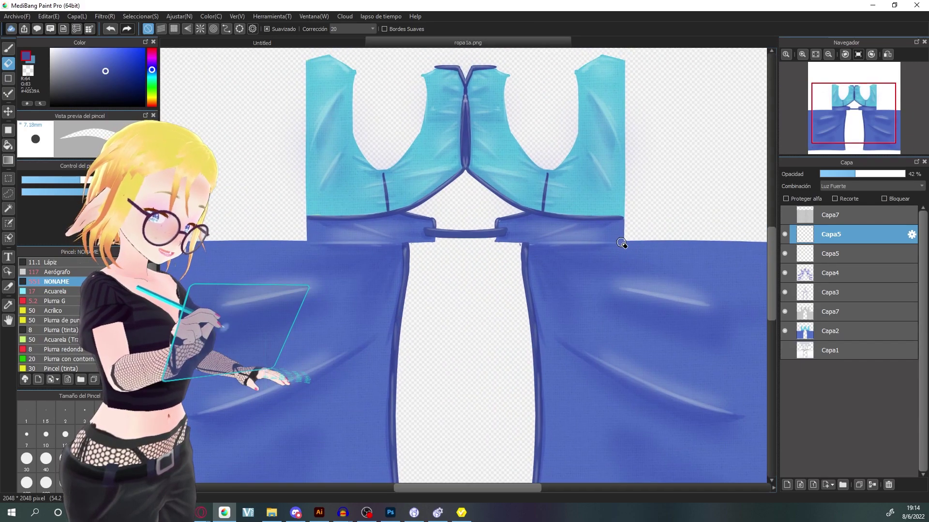
scroll(622, 252, down, 2)
- Save the layered artwork as ropa1a in MediBang Paint format in the pelirroja folder
click(17, 16)
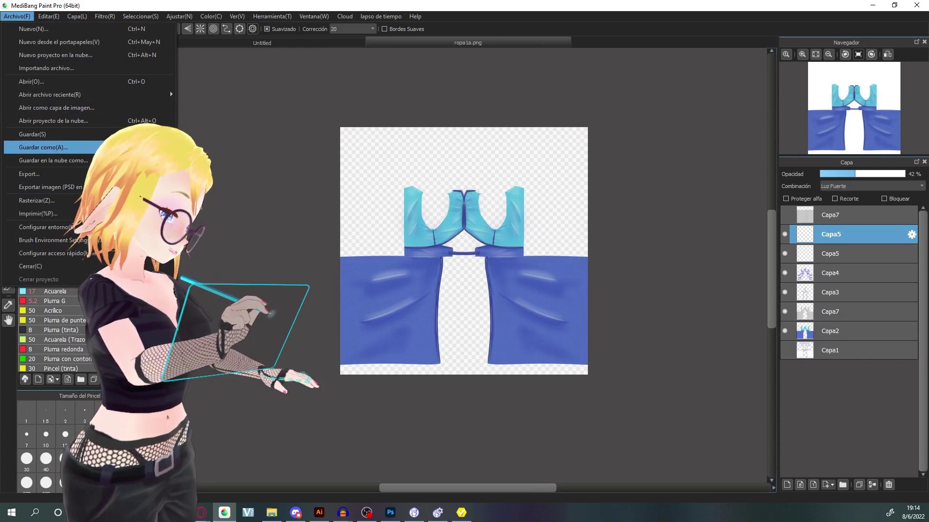
click(43, 147)
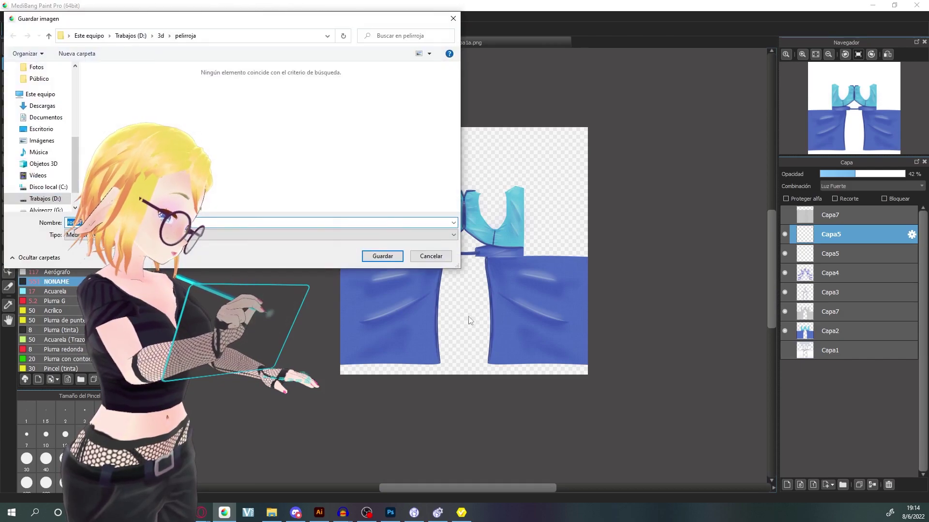
click(381, 234)
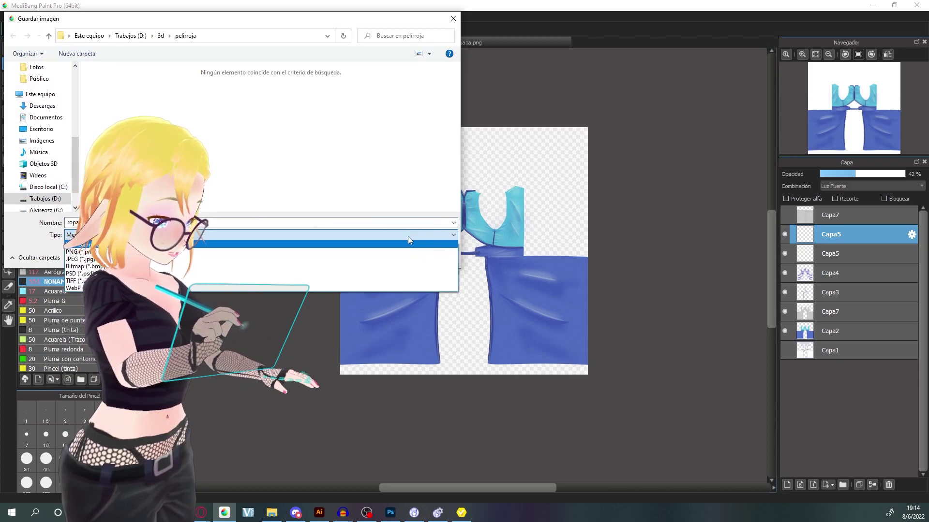
click(405, 244)
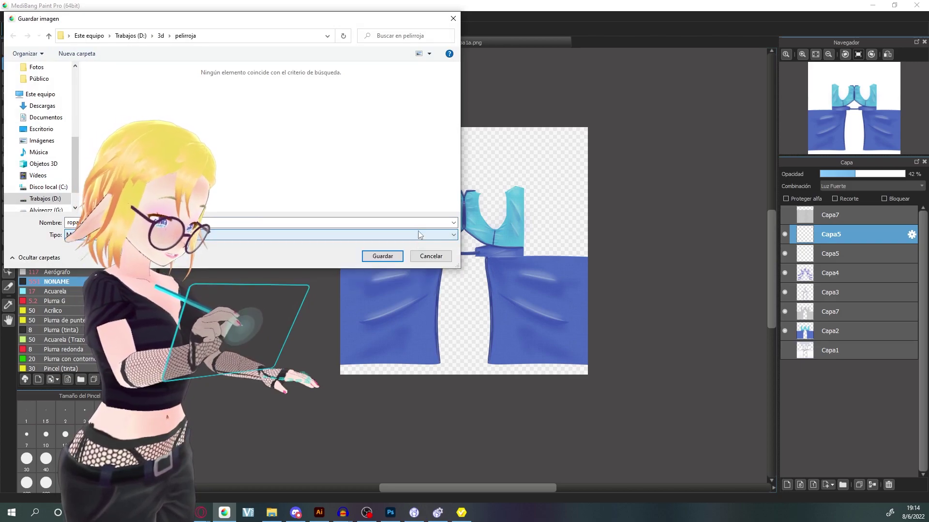
click(382, 256)
- Save a copy of the artwork as ropa1a in transparent PNG format in the pelirroja folder, replacing the existing file
click(16, 16)
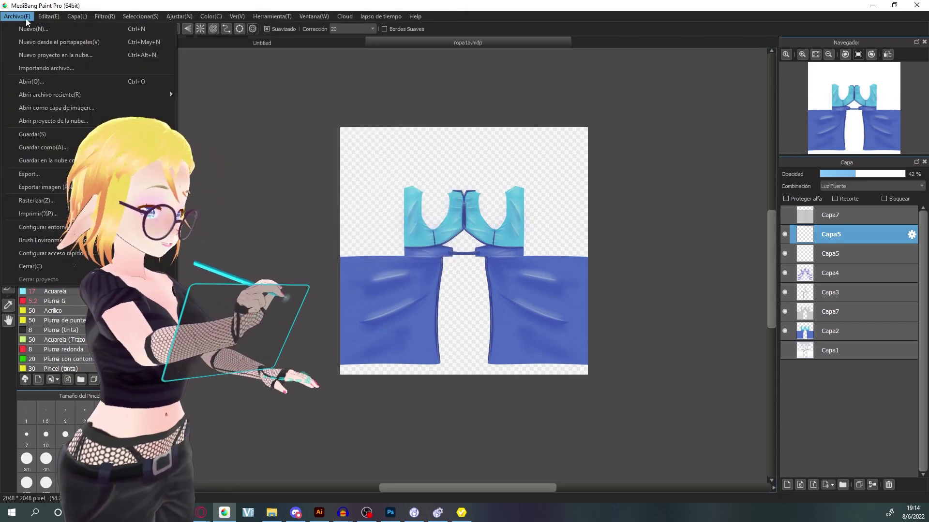
click(49, 147)
click(252, 235)
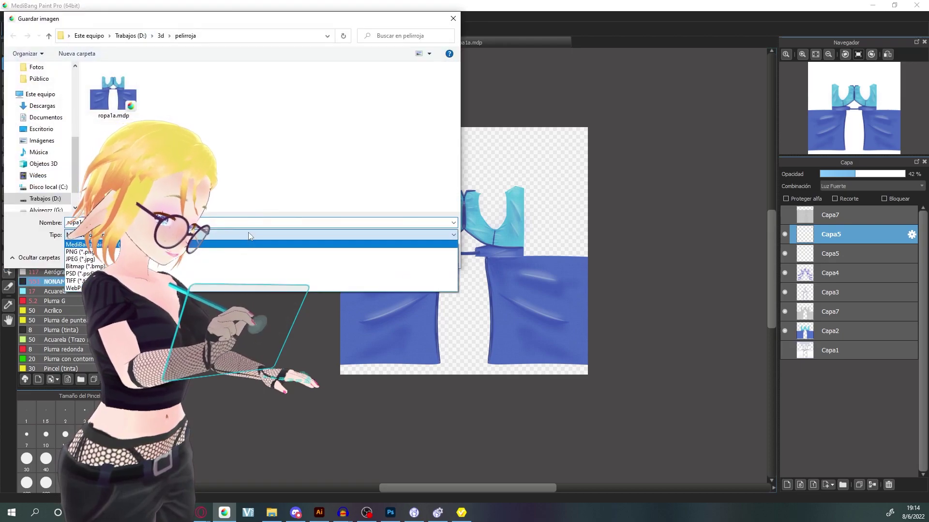
click(223, 251)
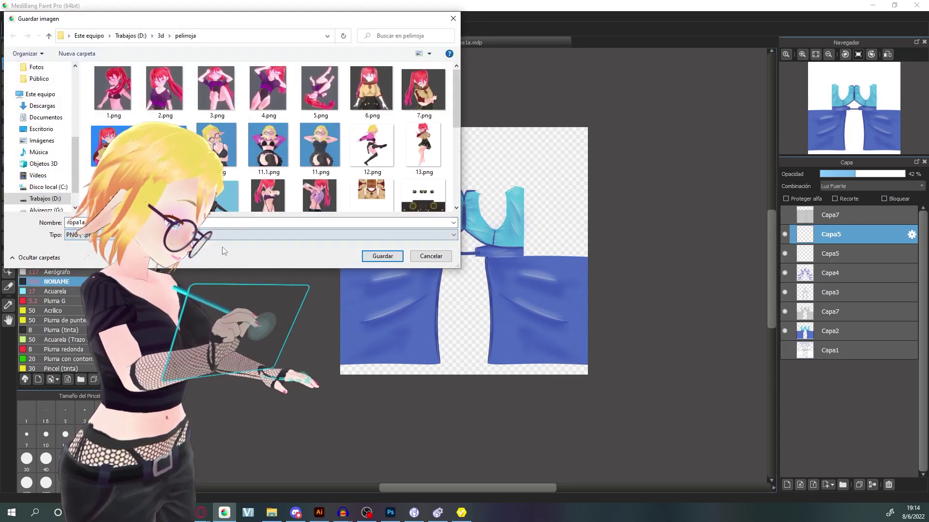
click(382, 256)
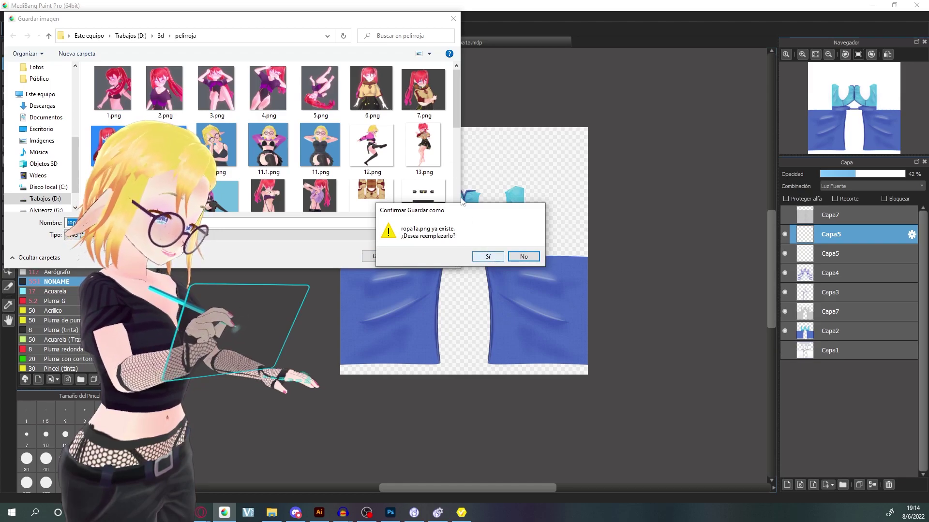
click(494, 263)
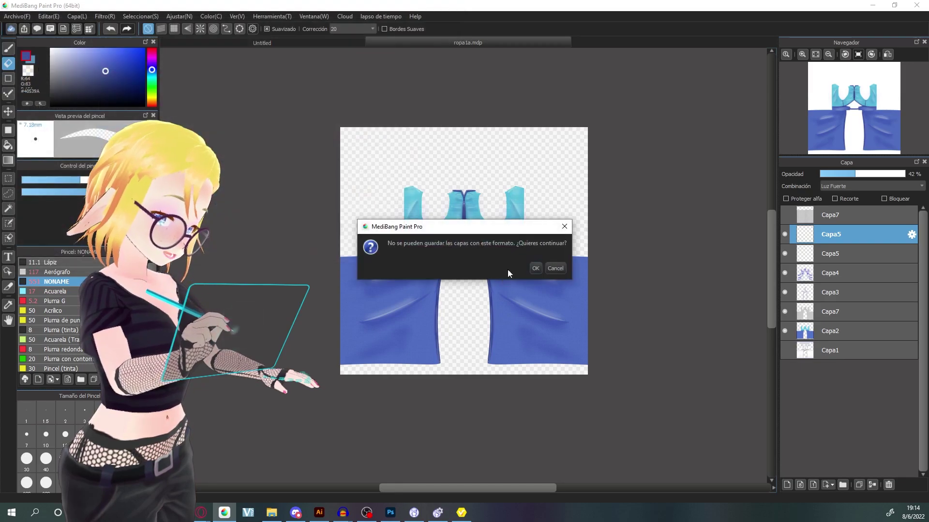
click(535, 269)
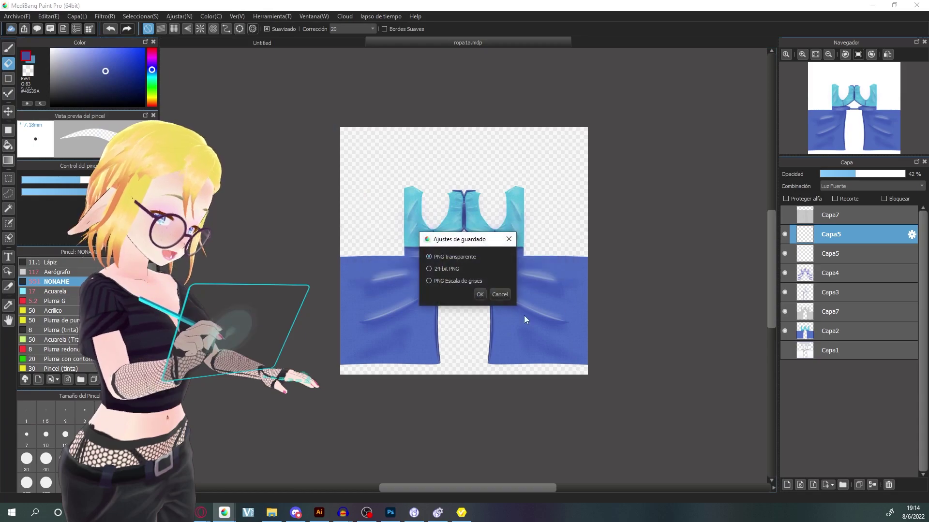
click(480, 295)
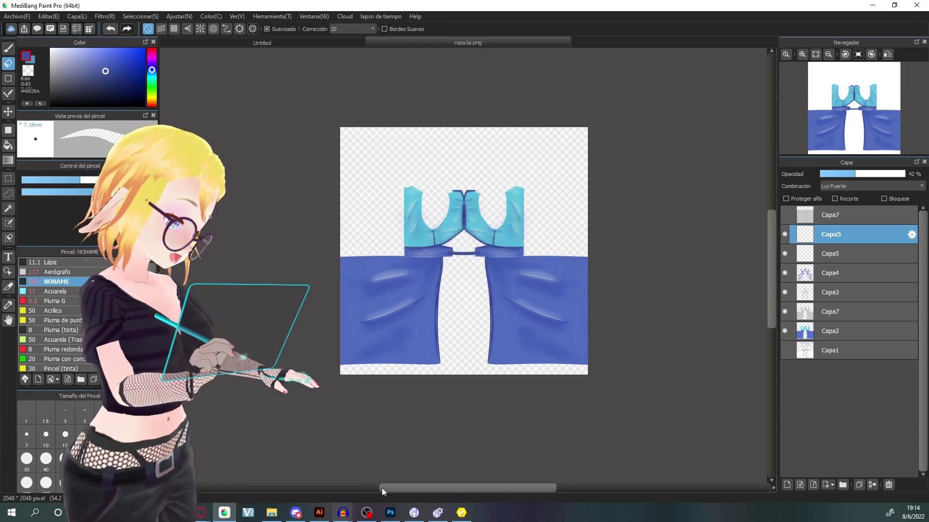
- Switch to VRoid Studio and import ropa1a.png as a new texture layer on the Dress (Long Sleeve) outfit
click(465, 516)
drag(377, 232, 322, 241)
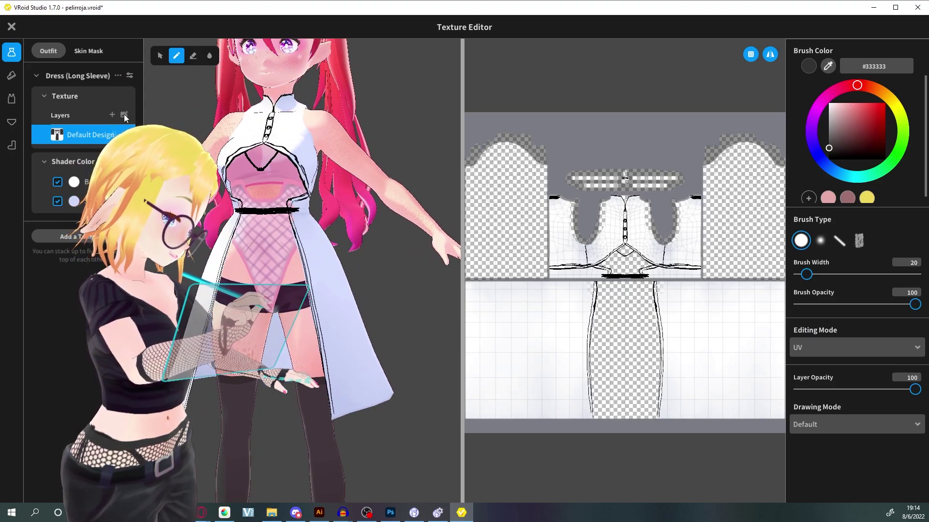
click(124, 116)
drag(456, 130, 446, 193)
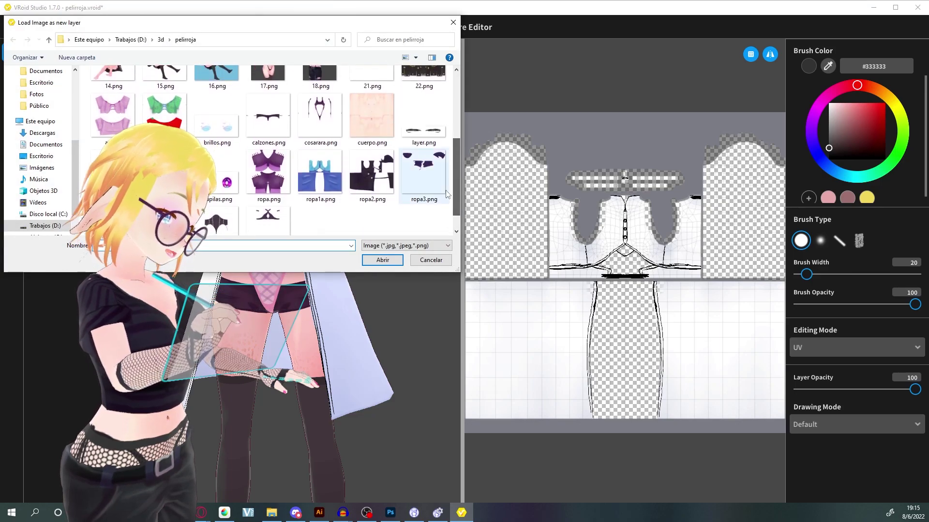
double_click(333, 186)
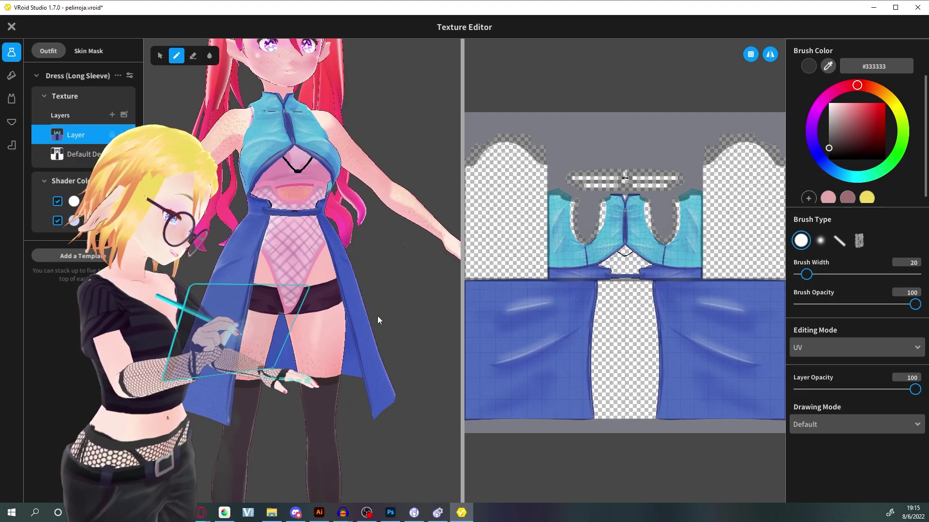
- Examine the painted dress on the character model from the front, side and back
drag(271, 198, 450, 218)
drag(237, 232, 319, 255)
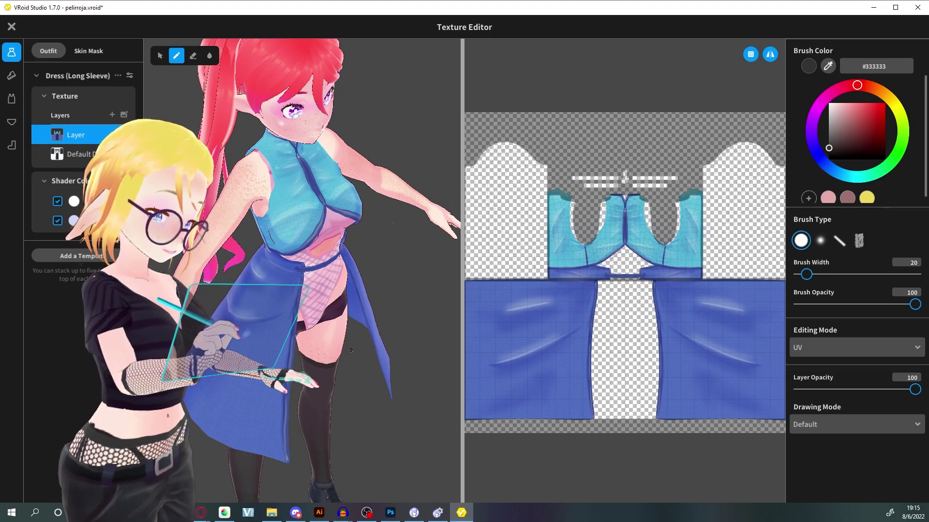
drag(329, 293, 290, 175)
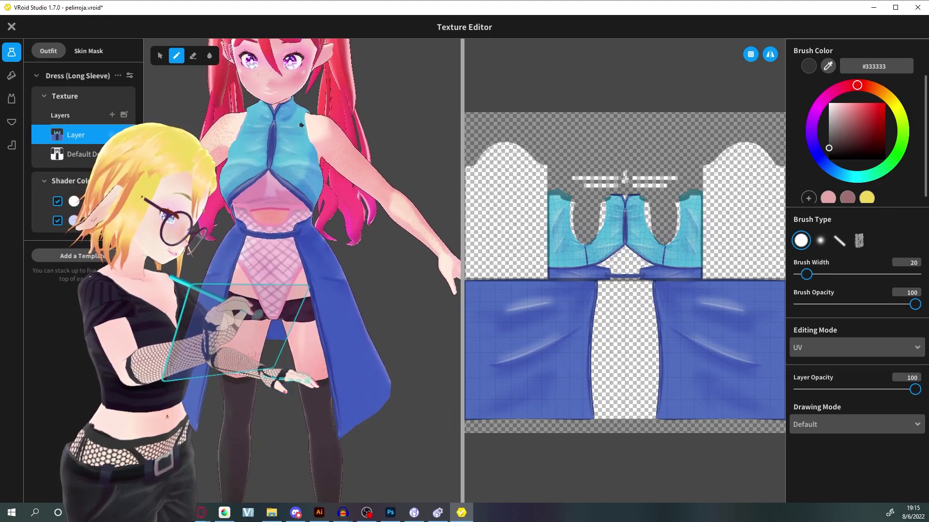
drag(237, 300, 387, 304)
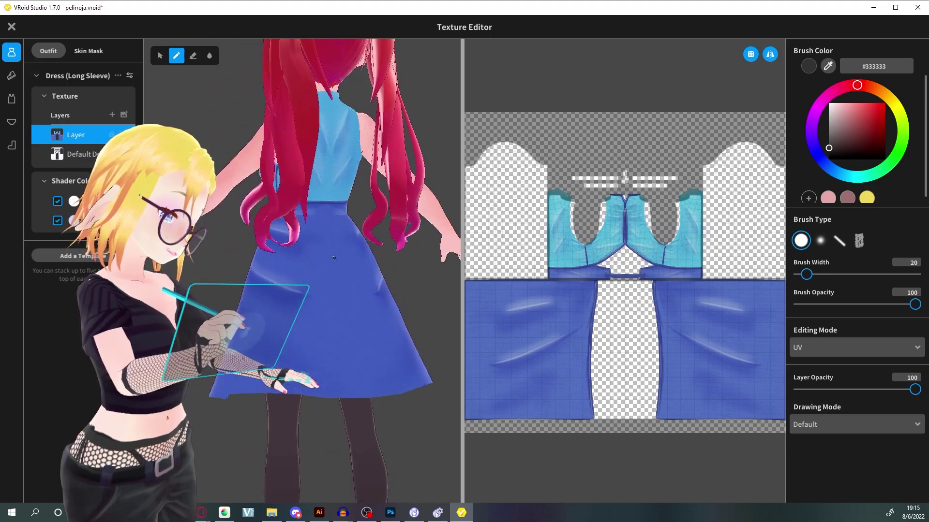